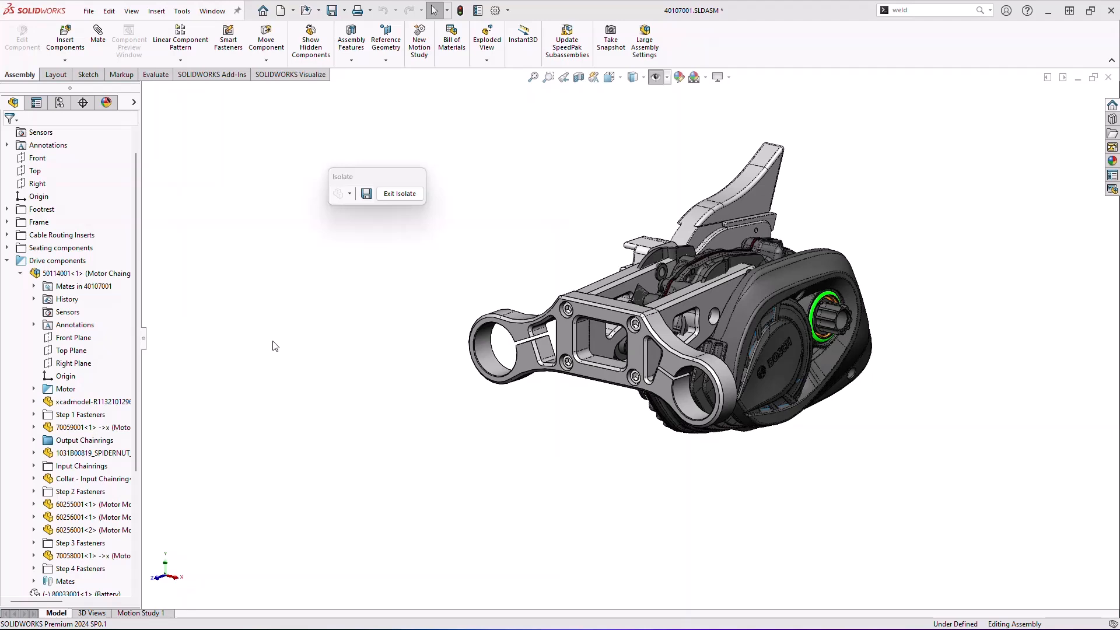
Create a new part from the Part template, show the reference planes and start a sketch on the Front Plane
key("ctrl+n")
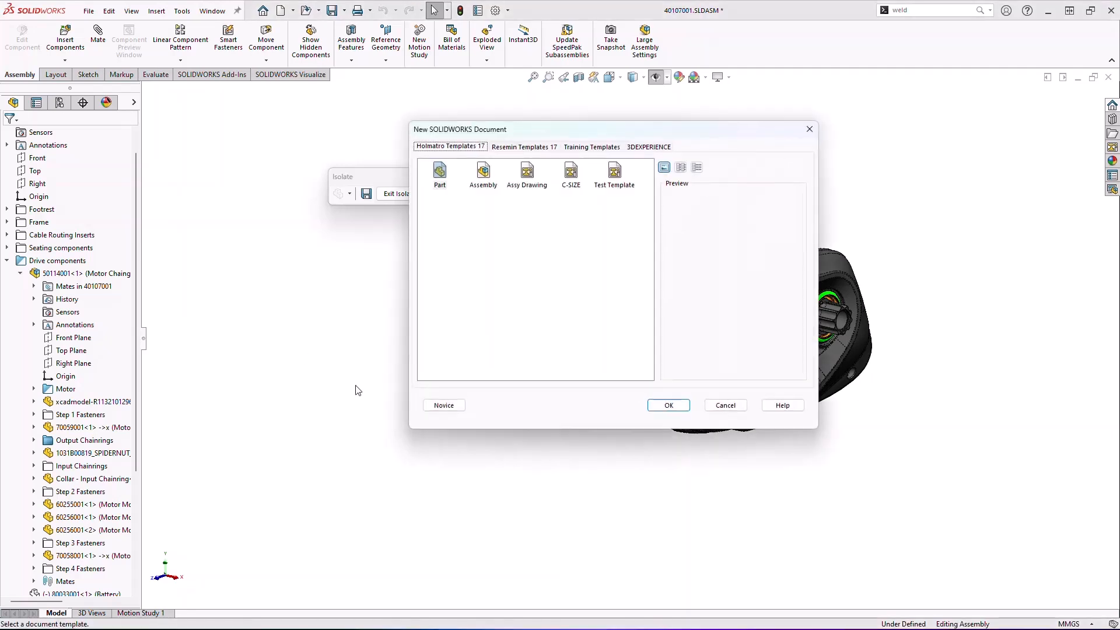
left_click(668, 404)
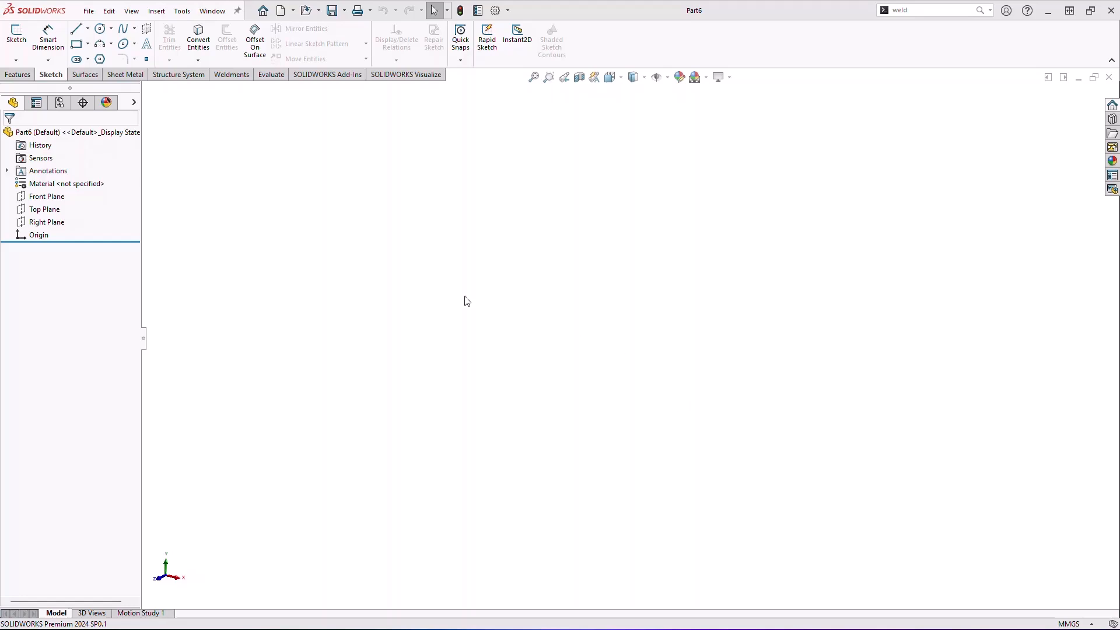
key("q")
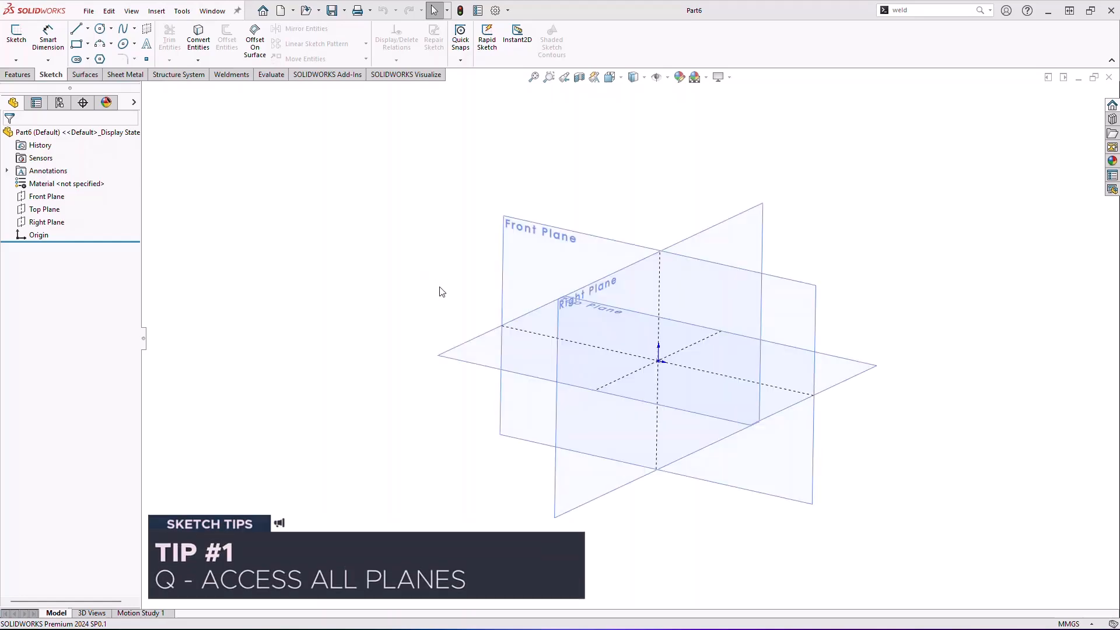
left_click(502, 271)
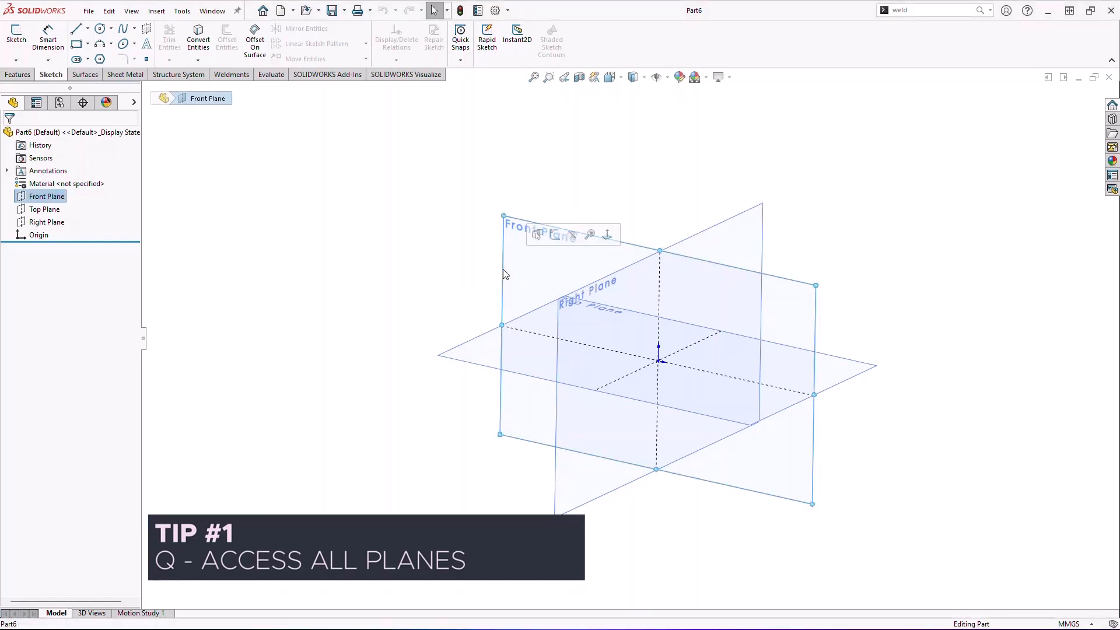
left_click(555, 236)
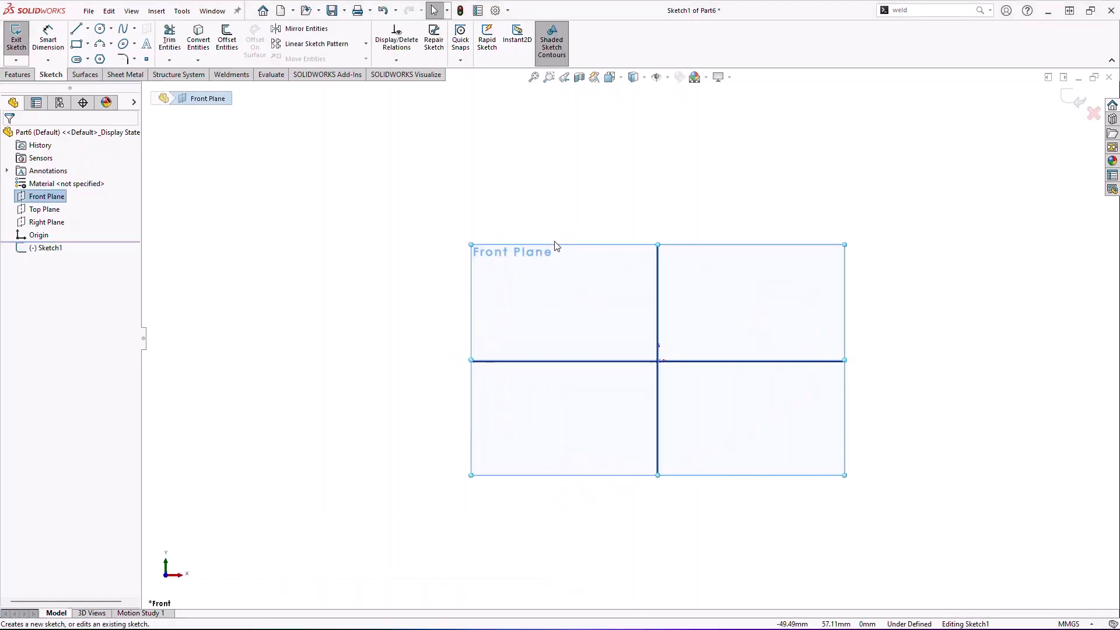
left_click(507, 192)
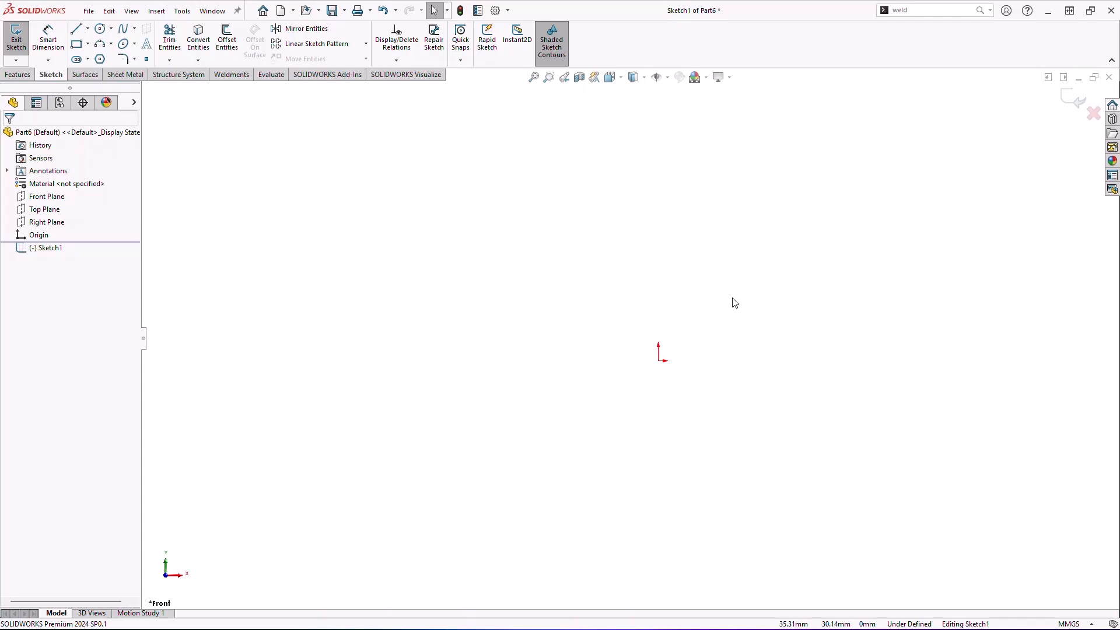
Sketch a chain of six connected lines, beginning with a vertical segment upward from the origin
key("s")
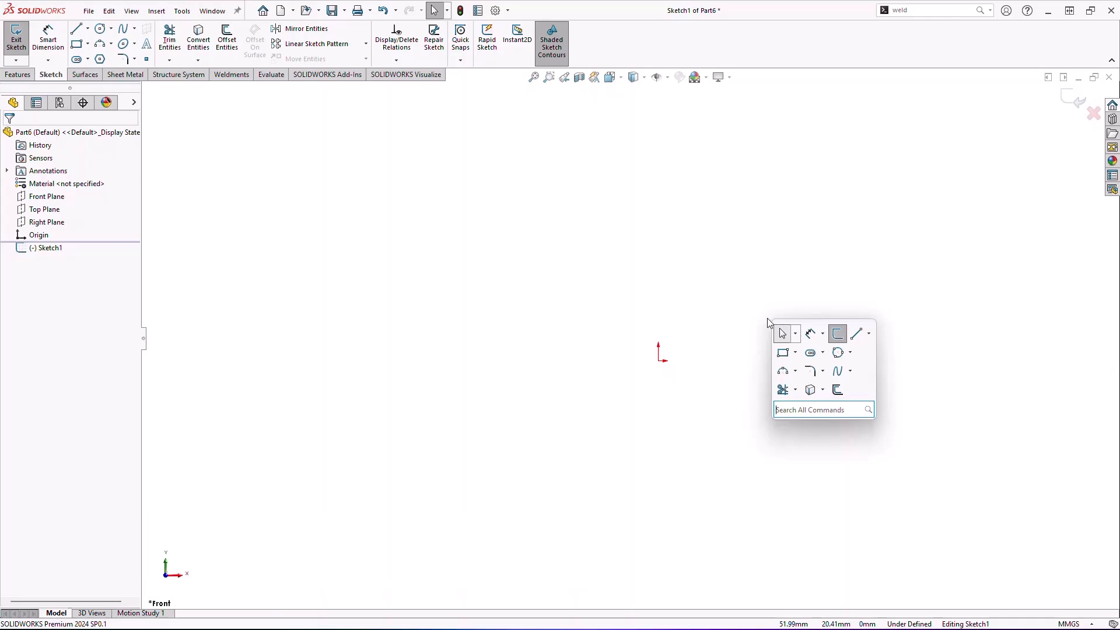
left_click(857, 337)
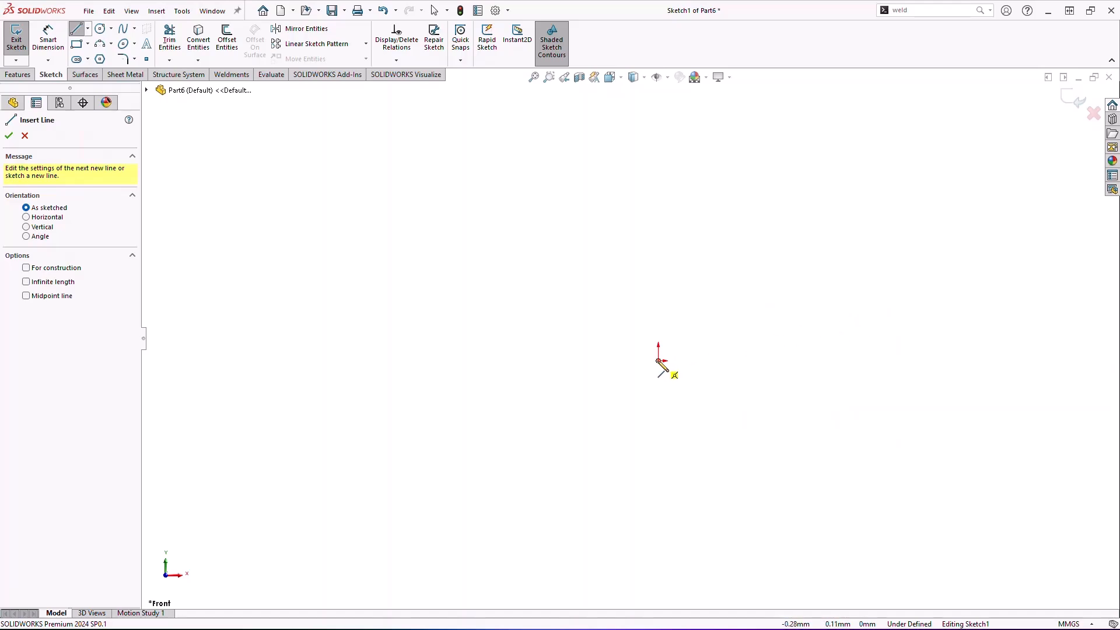
left_click(659, 361)
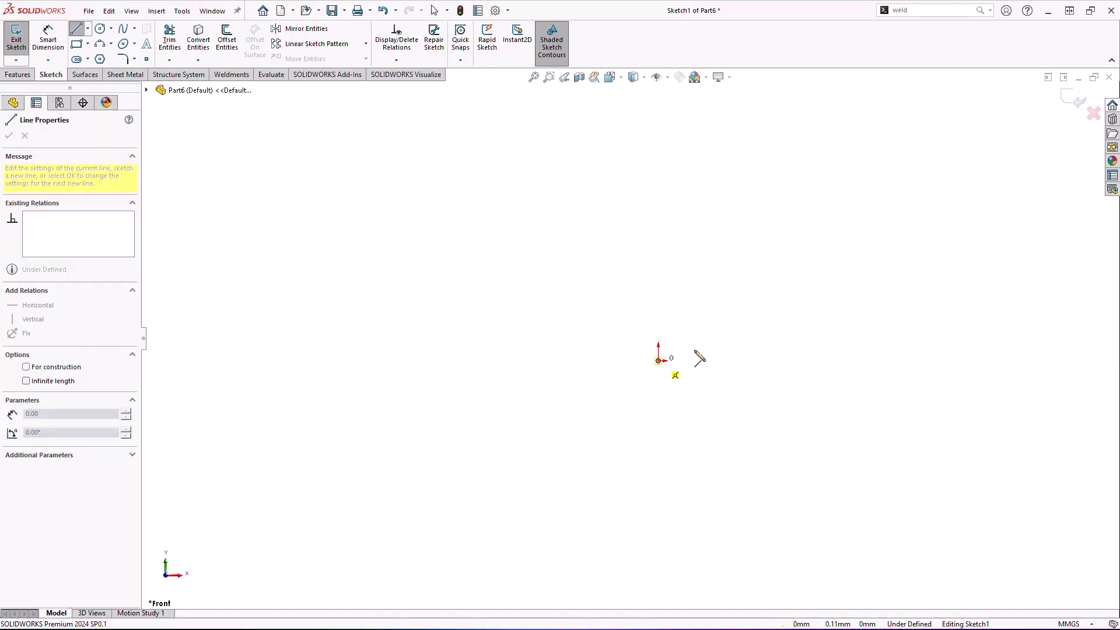
left_click(659, 186)
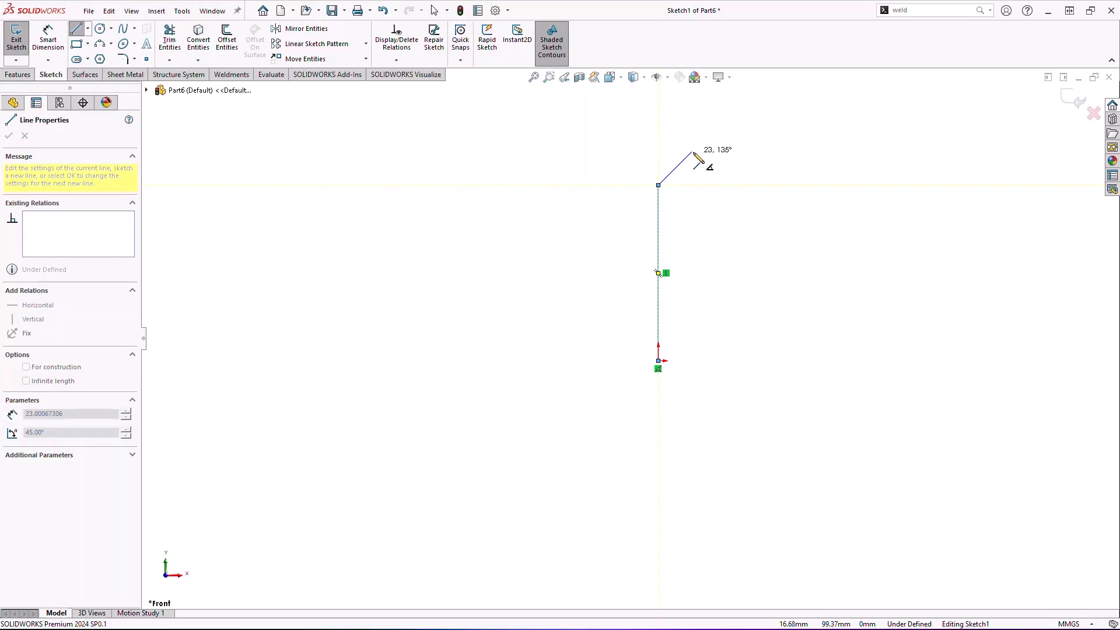
left_click(713, 149)
left_click(849, 205)
left_click(939, 177)
left_click(926, 134)
left_click(872, 138)
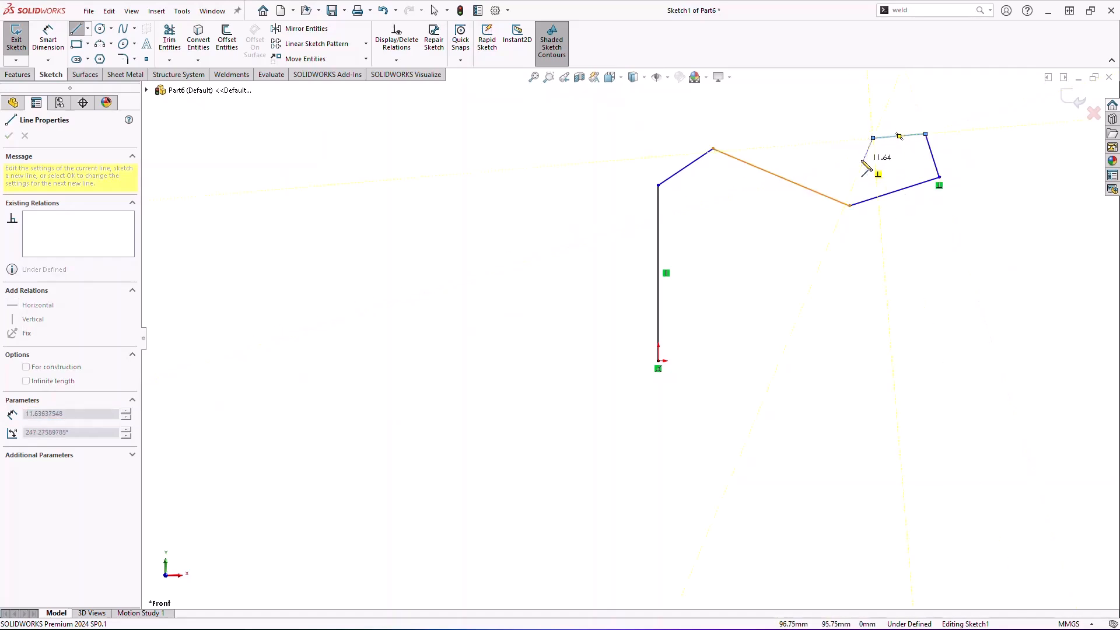
key("Escape")
Delete all the lines of the connected chain from the sketch
left_click_drag(996, 242, 698, 117)
key("Delete")
left_click_drag(728, 199, 570, 155)
key("Delete")
Sketch a single, nearly vertical line about 90 mm long upward from the origin
key("s")
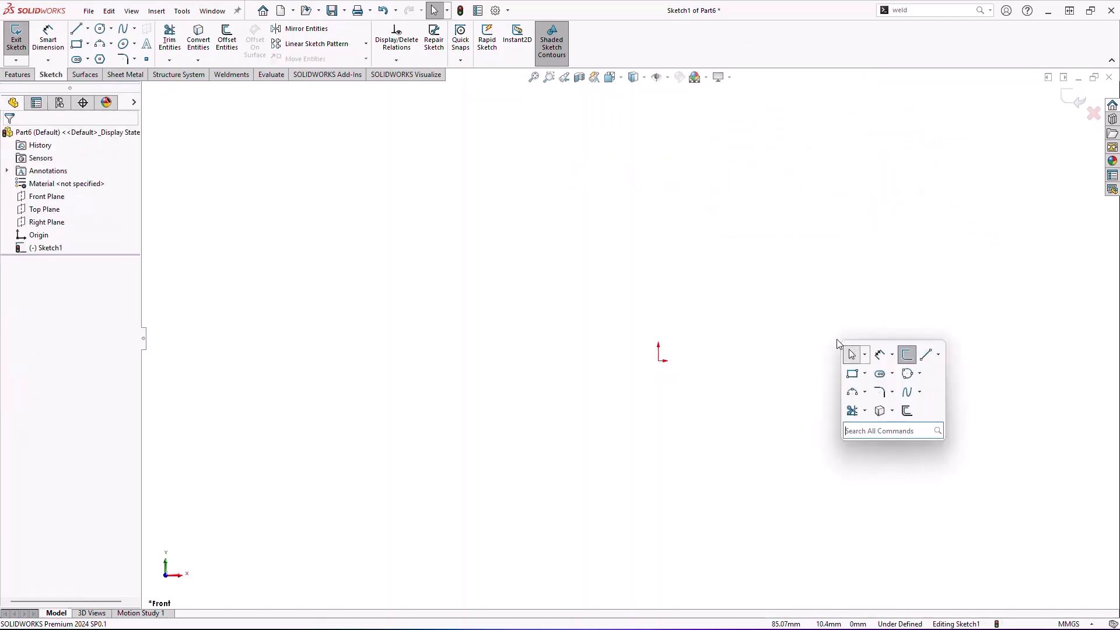
left_click(927, 355)
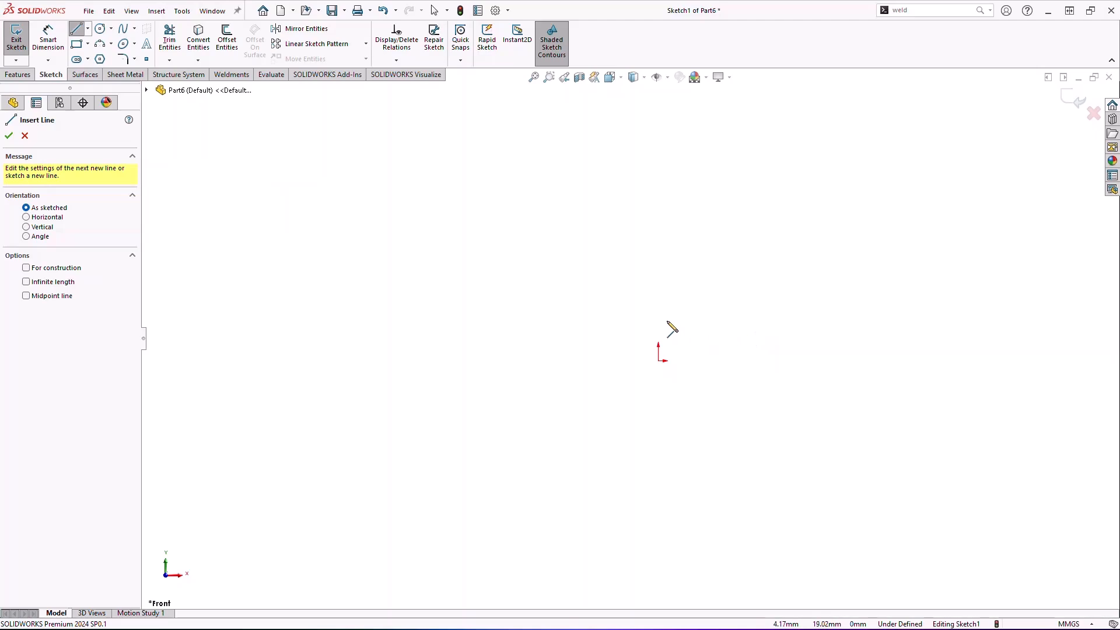
left_click(659, 360)
left_click_drag(663, 243, 662, 170)
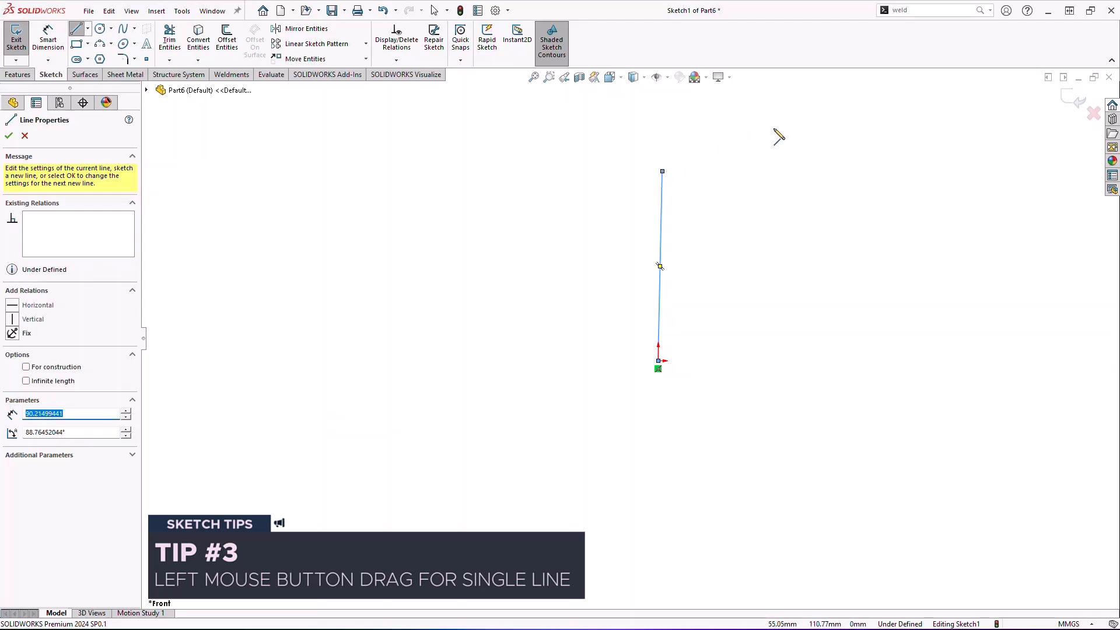
key("Escape")
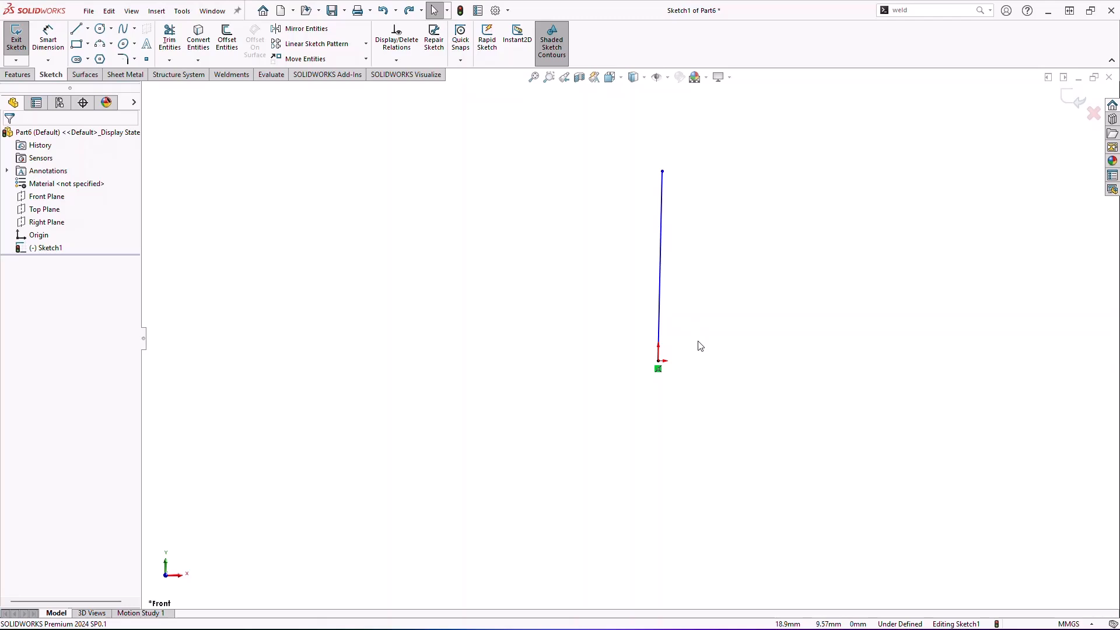
Add a Vertical relation to the line from the origin and convert it to construction geometry
left_click(659, 266)
left_click(662, 251)
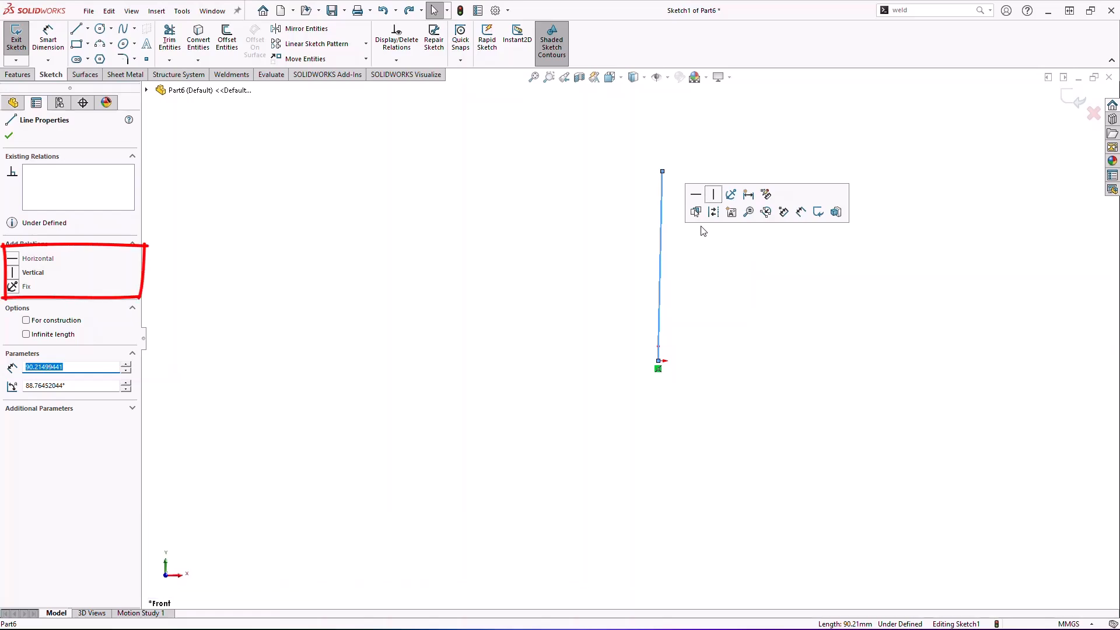
left_click(712, 194)
left_click(747, 329)
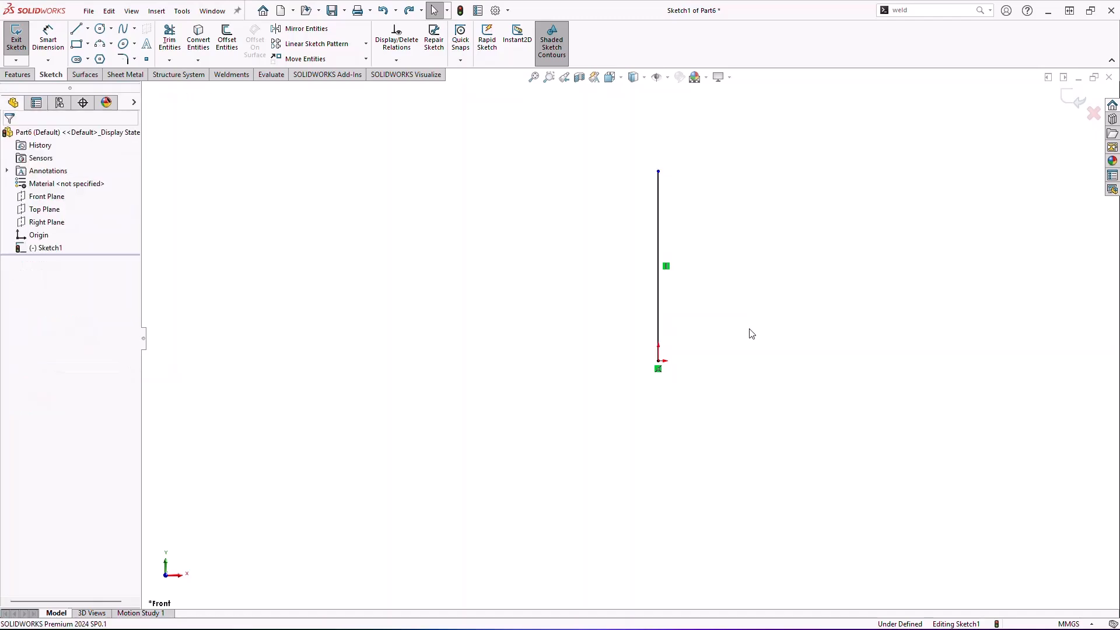
left_click(660, 295)
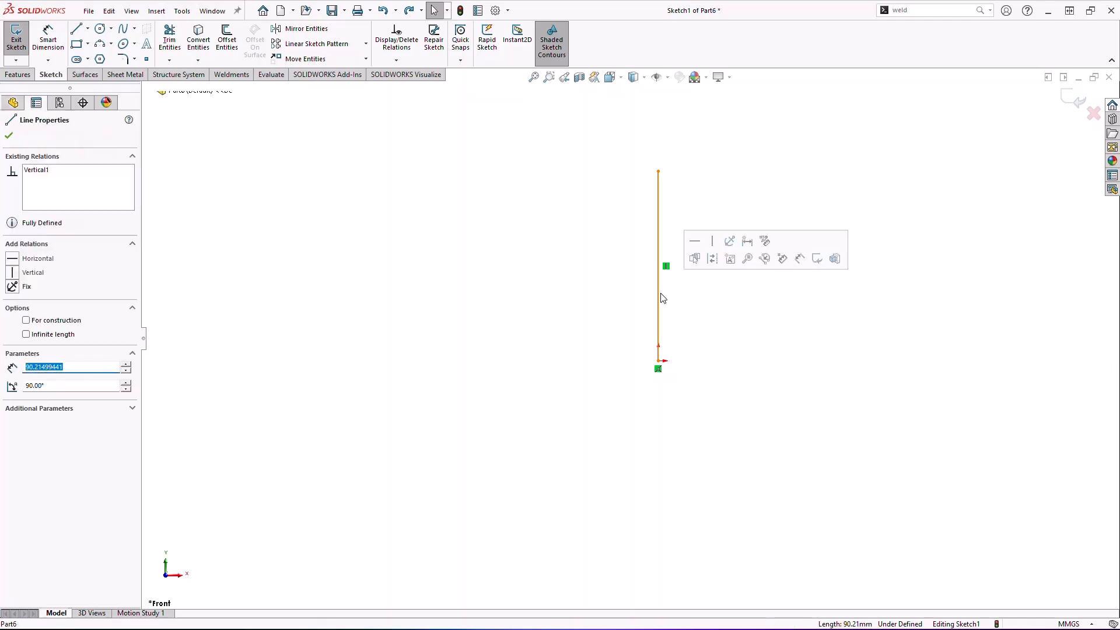
left_click(713, 258)
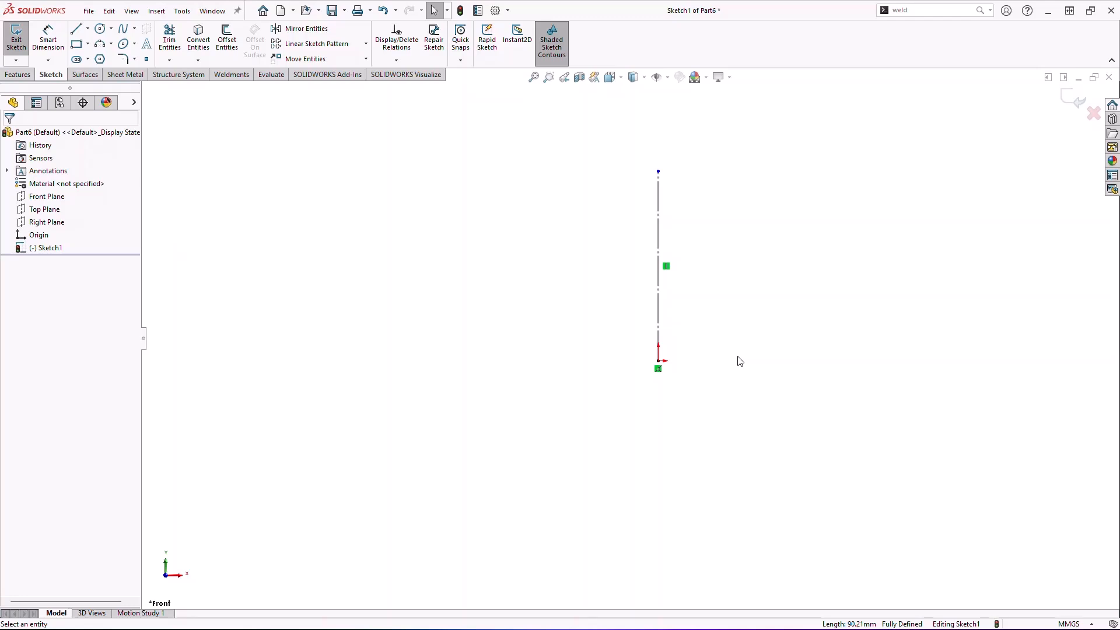
Sketch a horizontal midpoint line for construction, centred on the origin and about 218 mm long
key("s")
left_click(840, 374)
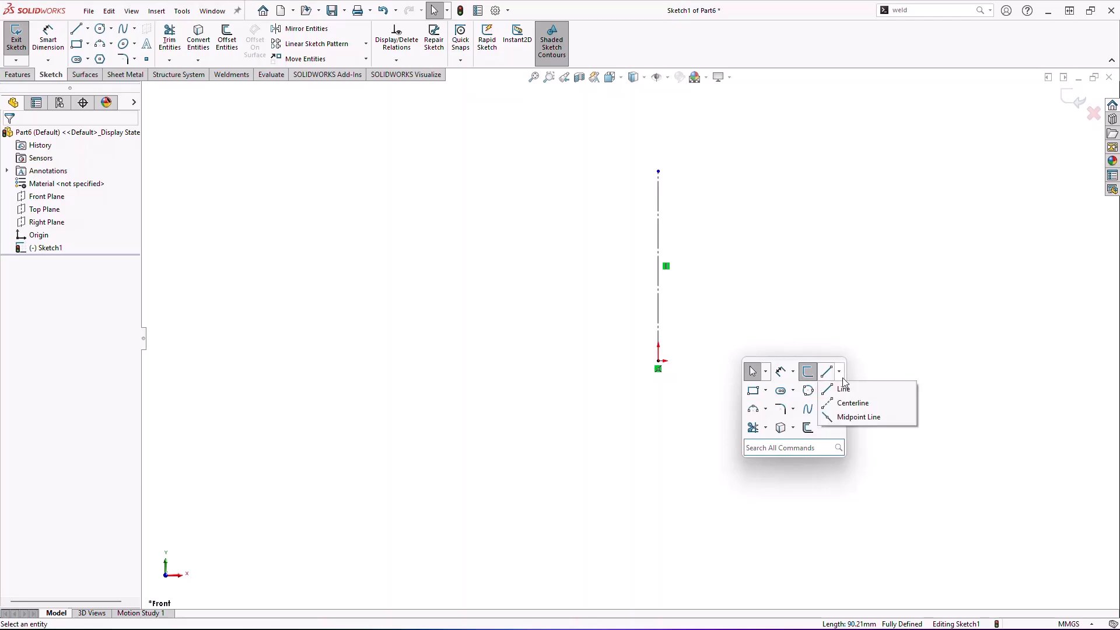
left_click(861, 417)
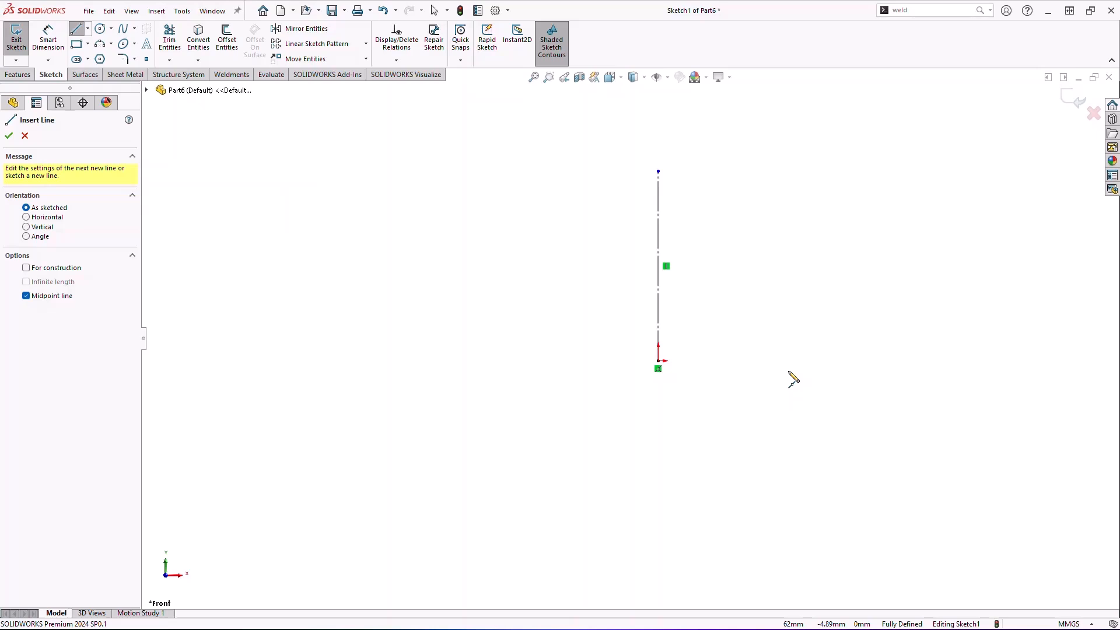
key("Tab")
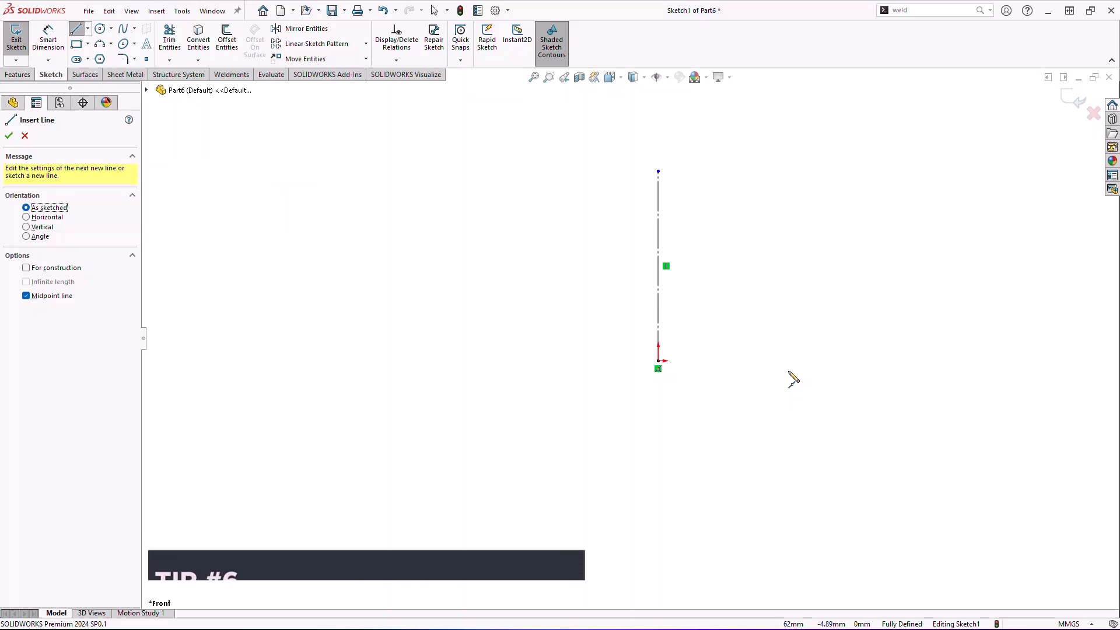
key("c")
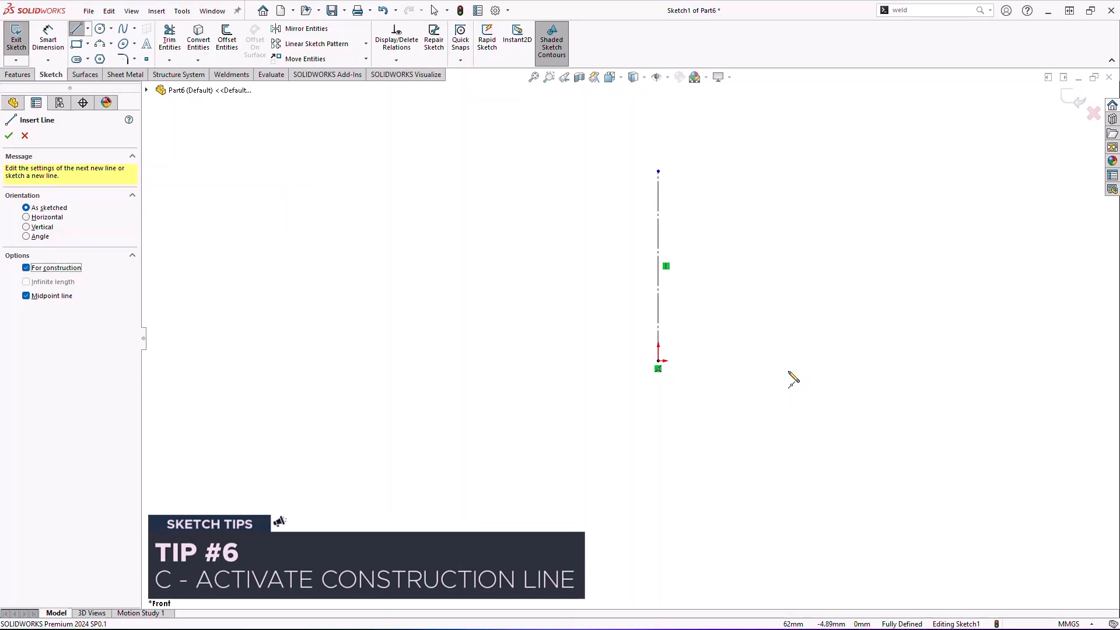
left_click(658, 361)
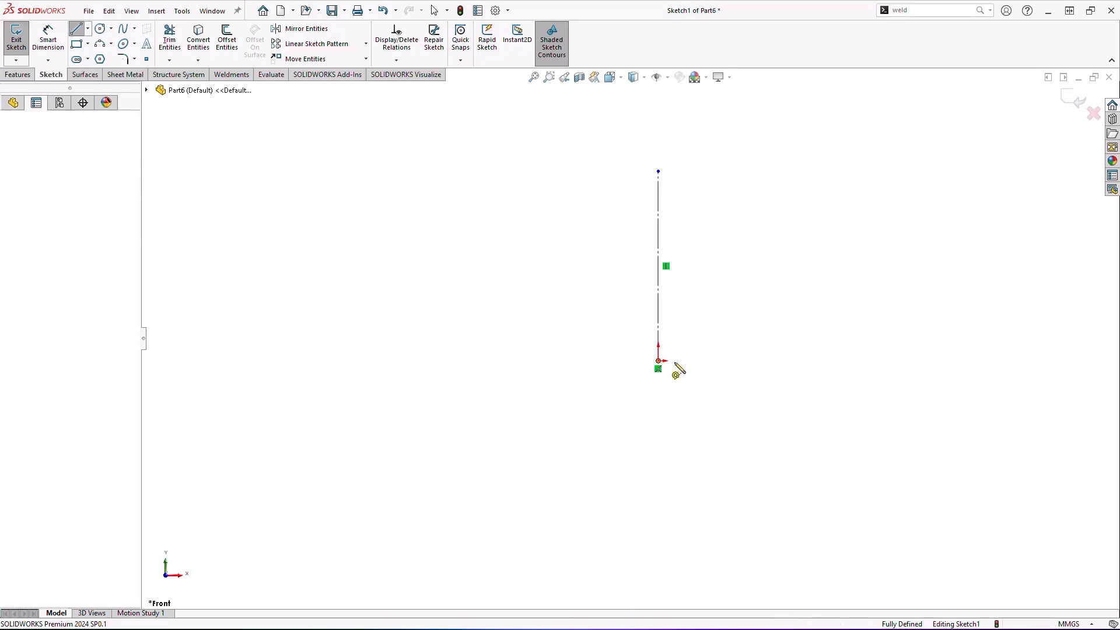
left_click(887, 360)
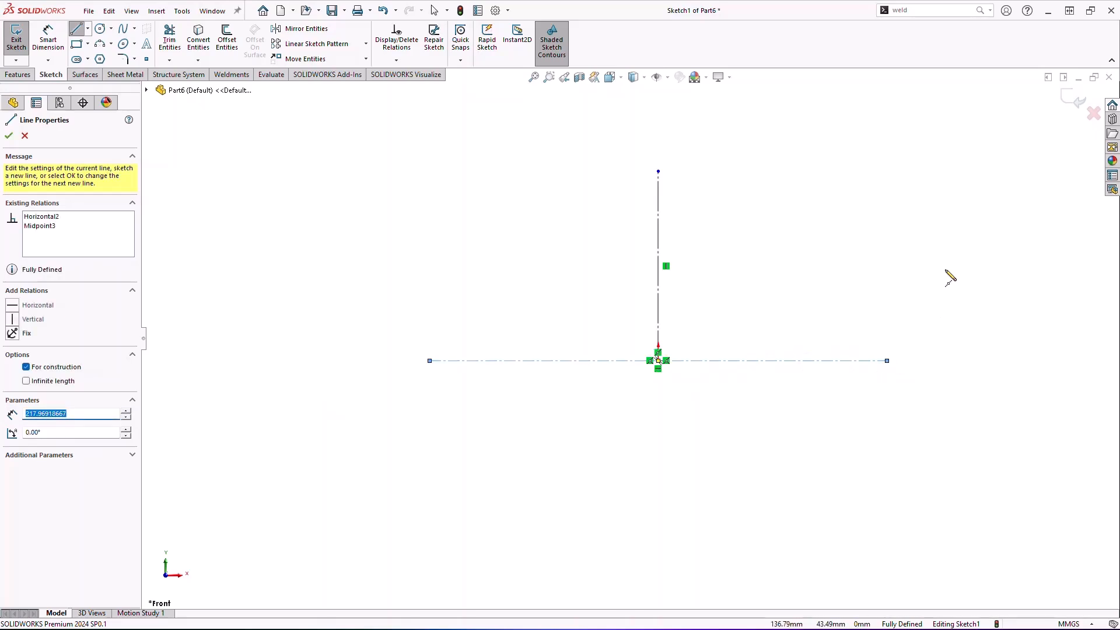
Sketch a centre-point circle with a radius of about 43 mm on the left endpoint of the horizontal construction line
key("s")
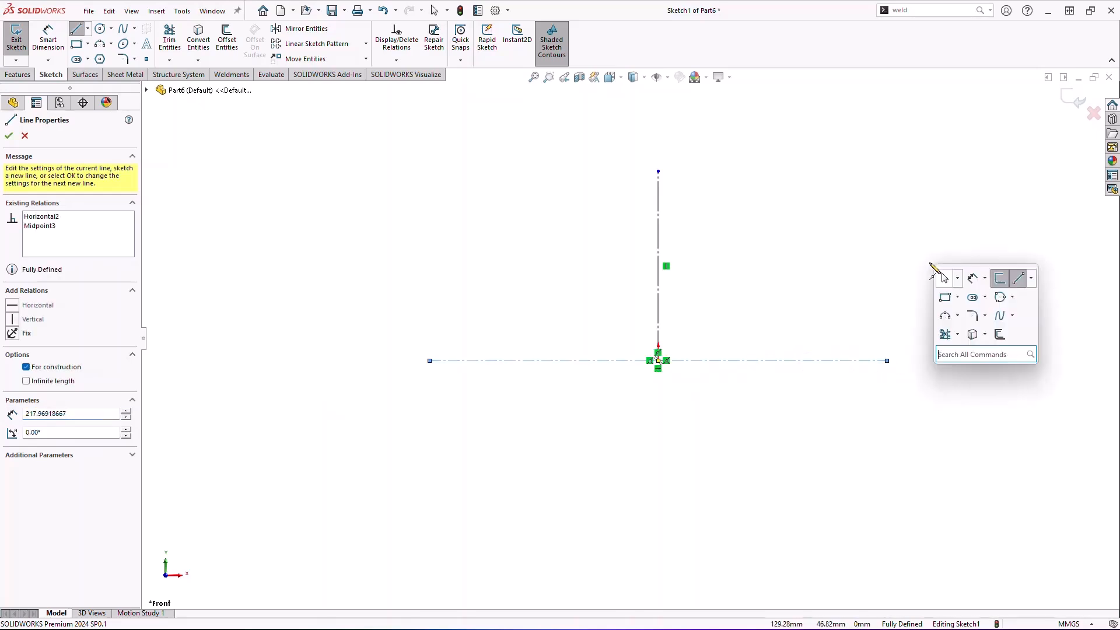
left_click(1013, 298)
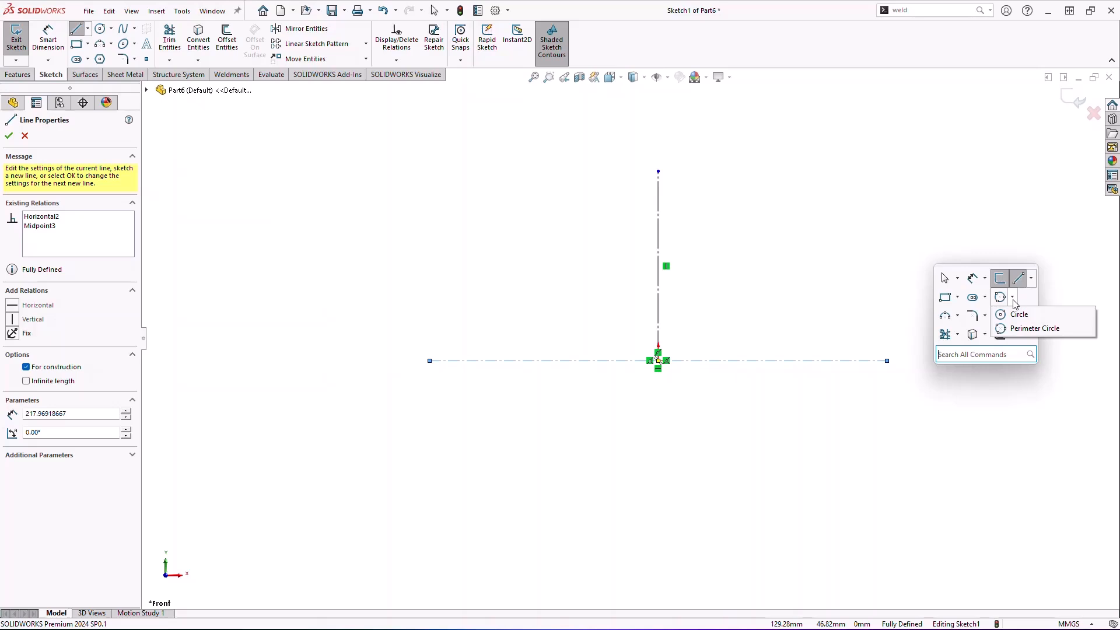
left_click(1033, 330)
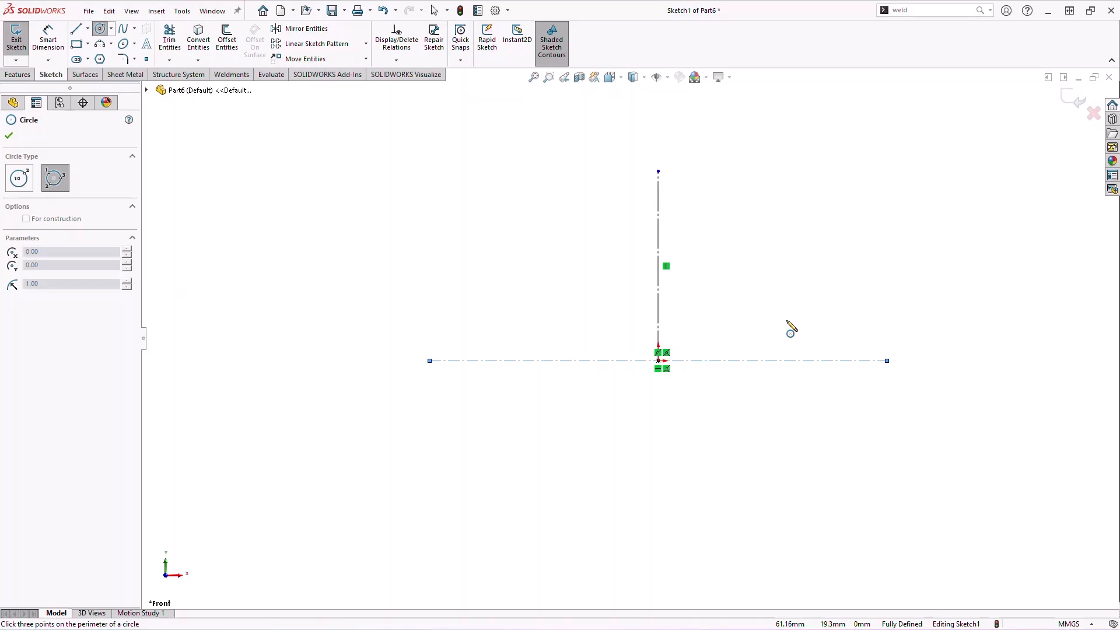
key("a")
key("a")
key("a")
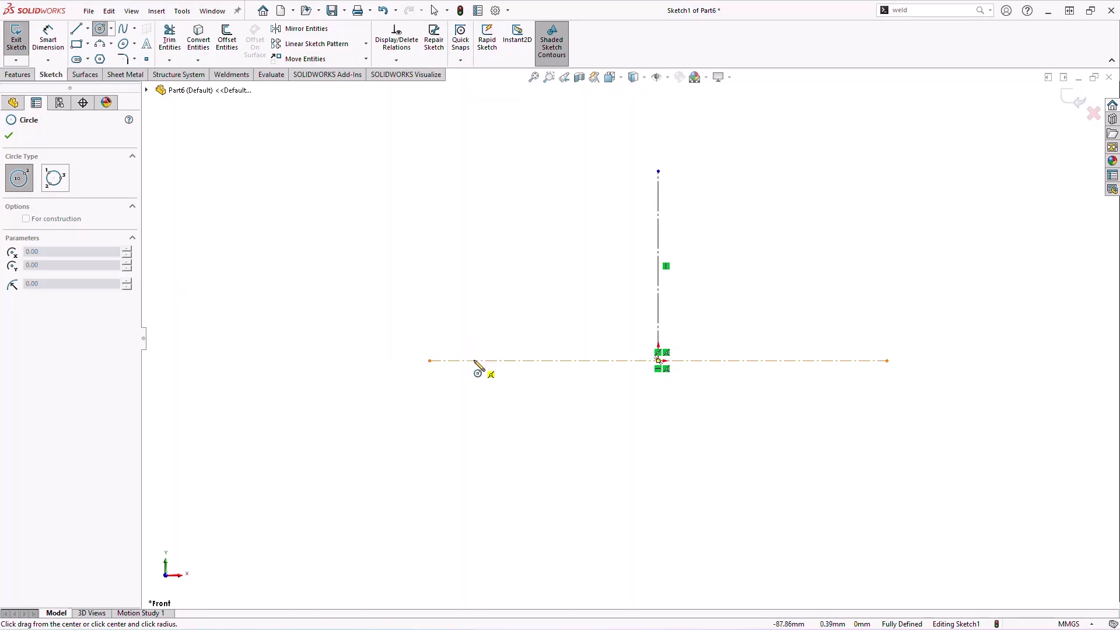
left_click(429, 360)
left_click(488, 302)
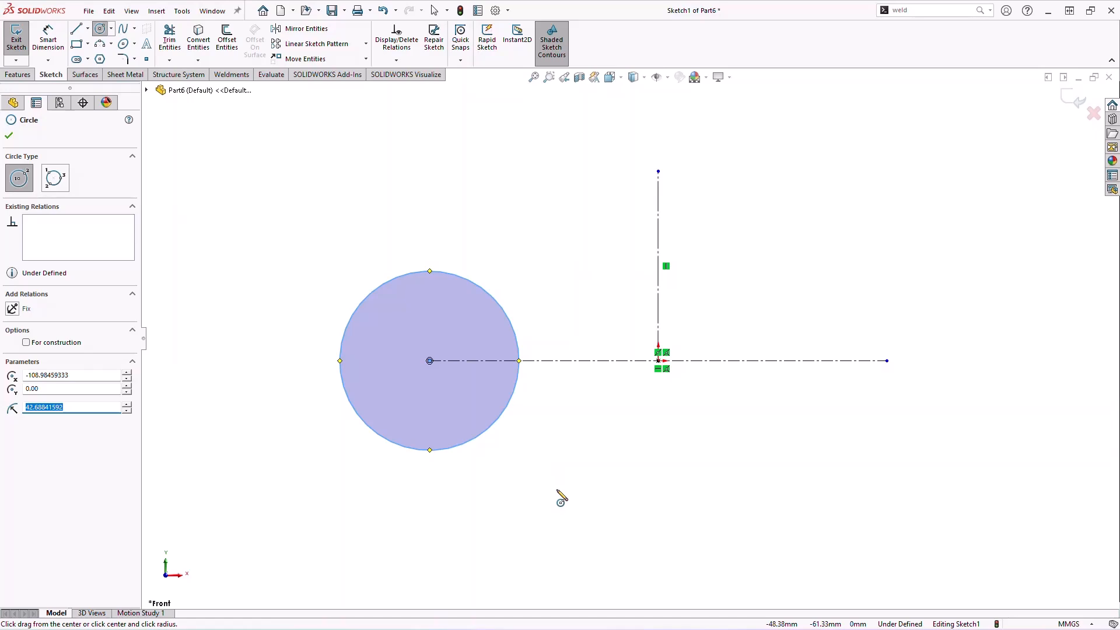
Switch the shaded sketch contours off and back on
left_click(561, 50)
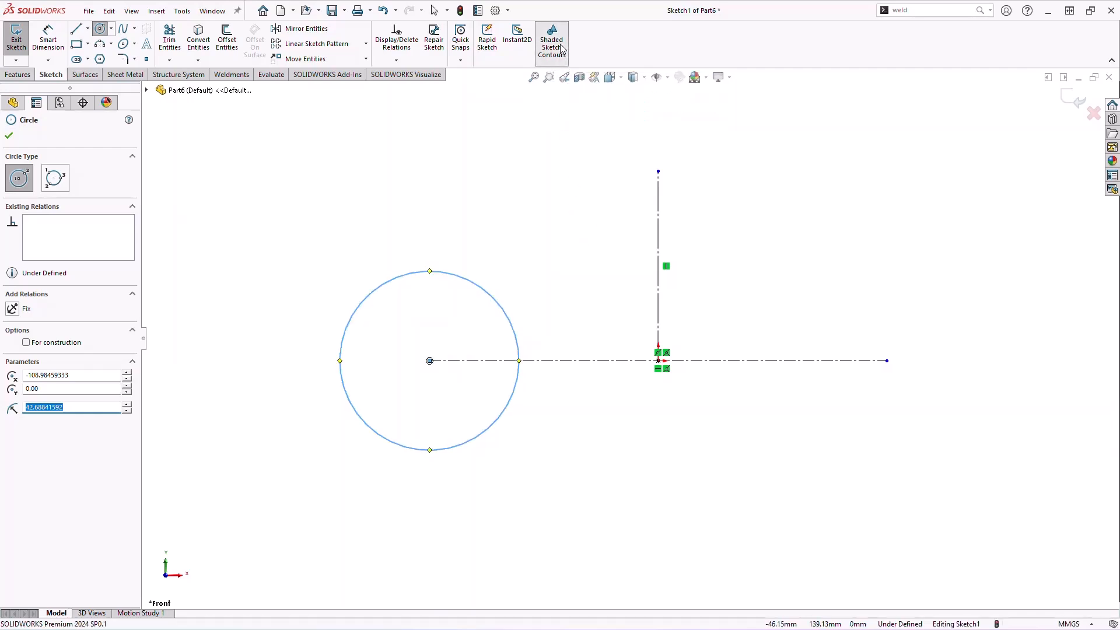
left_click(561, 50)
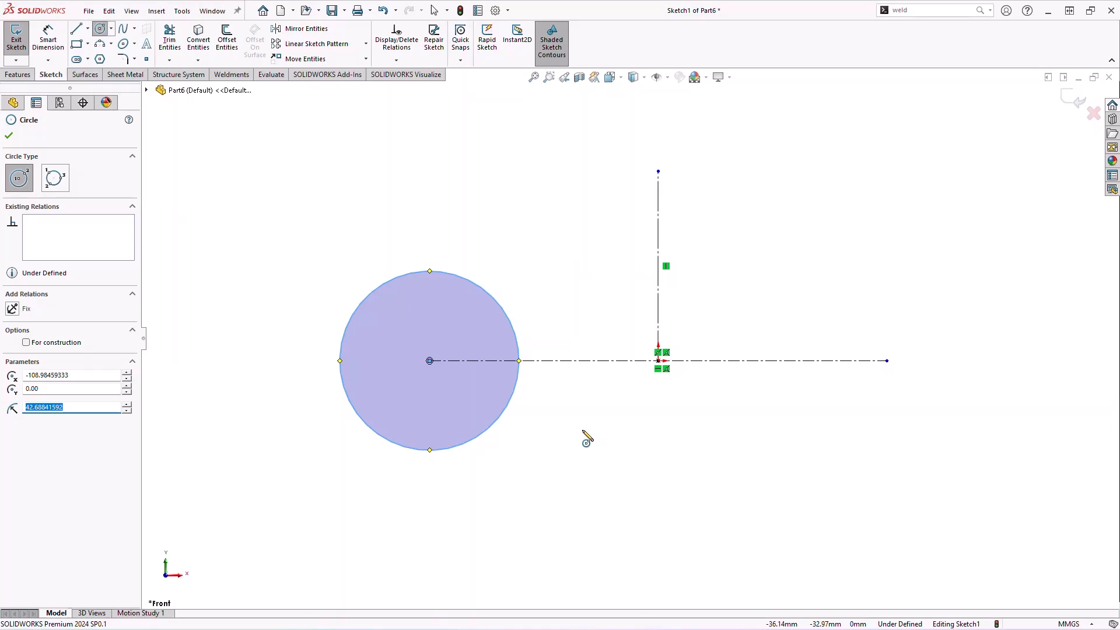
Copy the circle to above the right end of the horizontal construction line, centred at about X 108 mm, Y 69 mm
key("Escape")
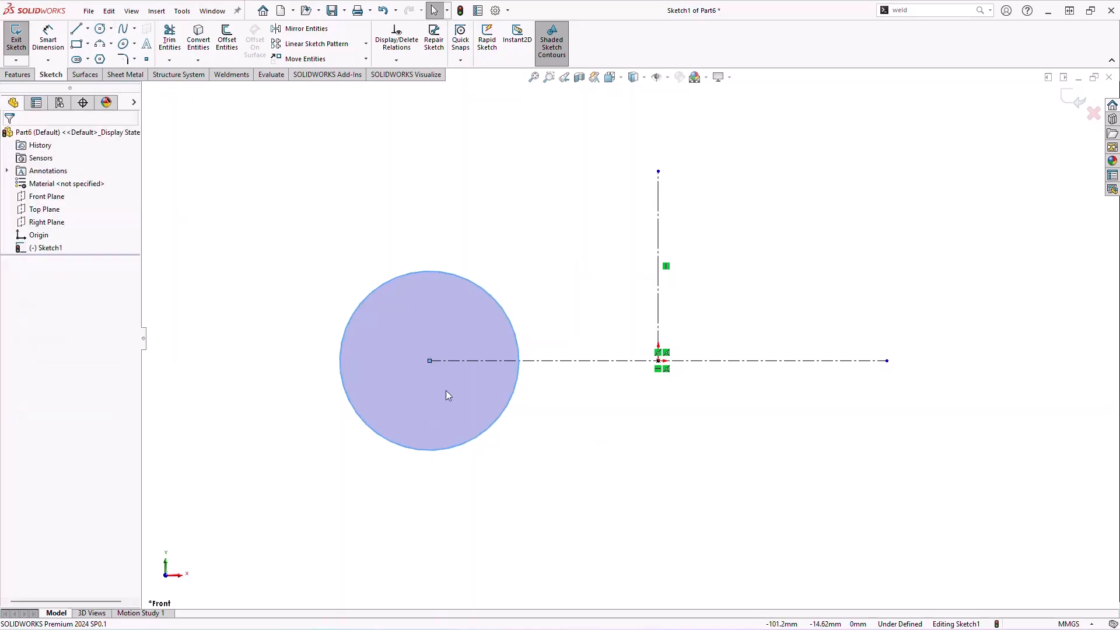
left_click_drag(423, 400, 879, 254, "ctrl")
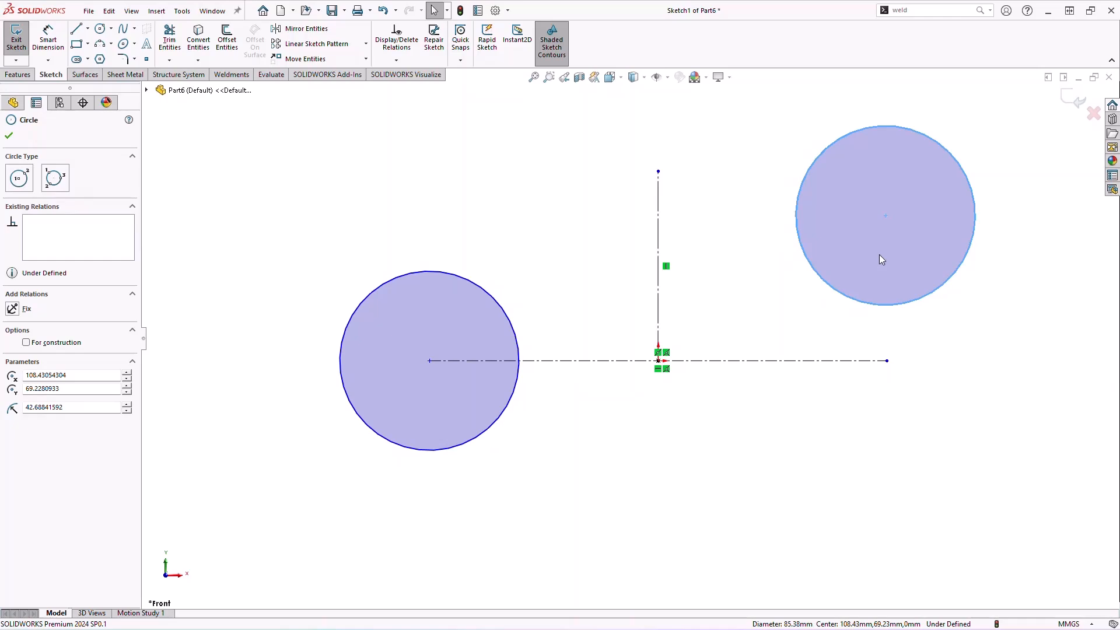
left_click(948, 370)
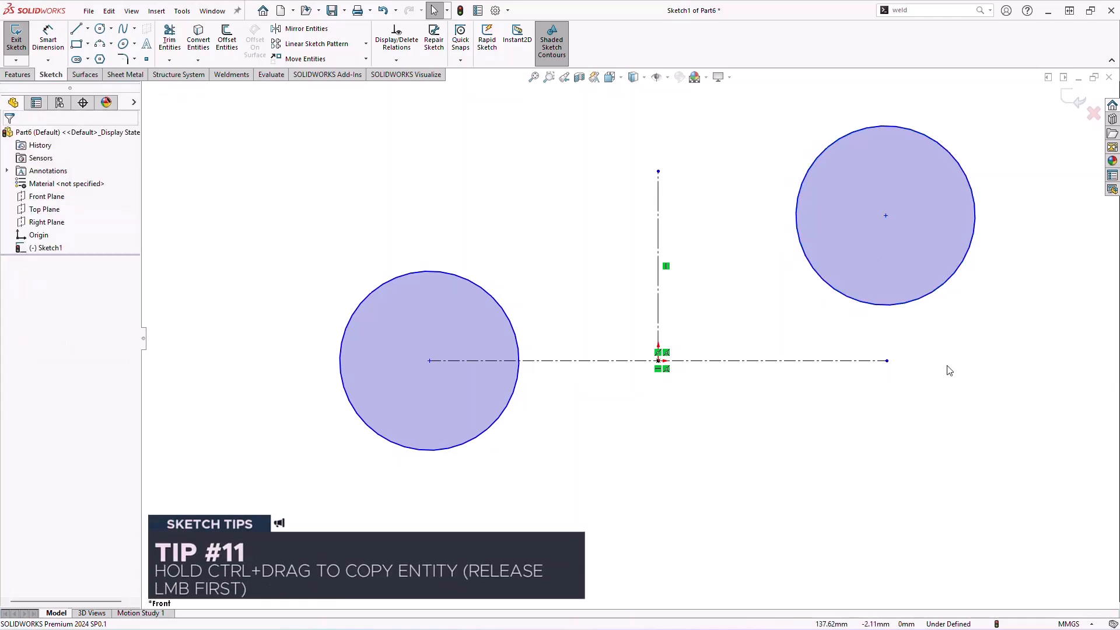
Undo the circle copy and try moving the original circle to above the right end of the horizontal construction line
key("ctrl+z")
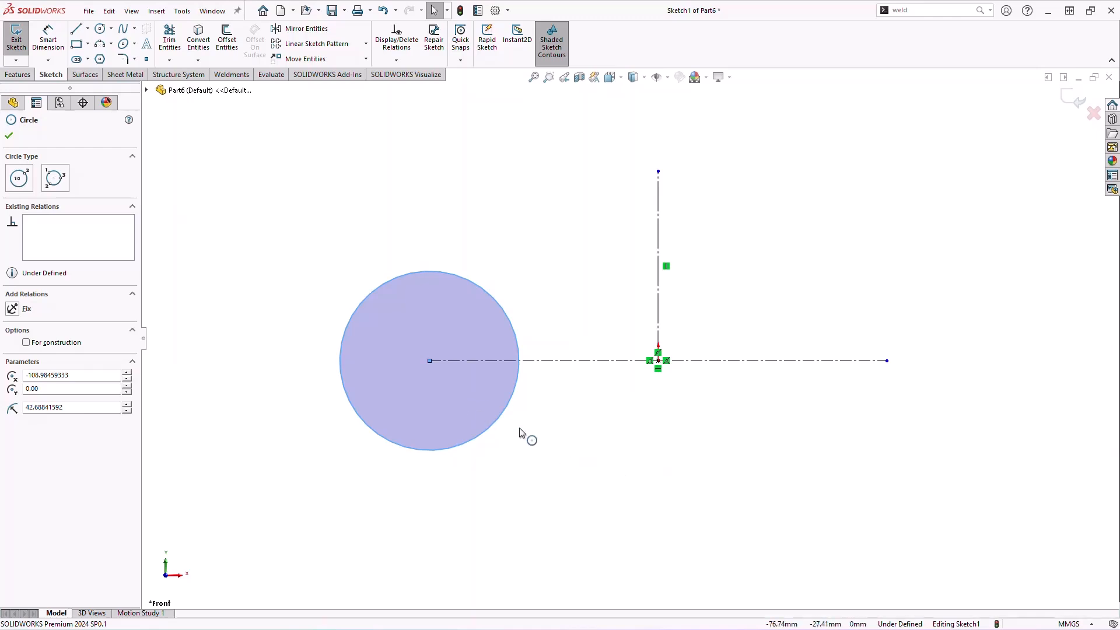
left_click_drag(446, 408, 861, 265, "ctrl")
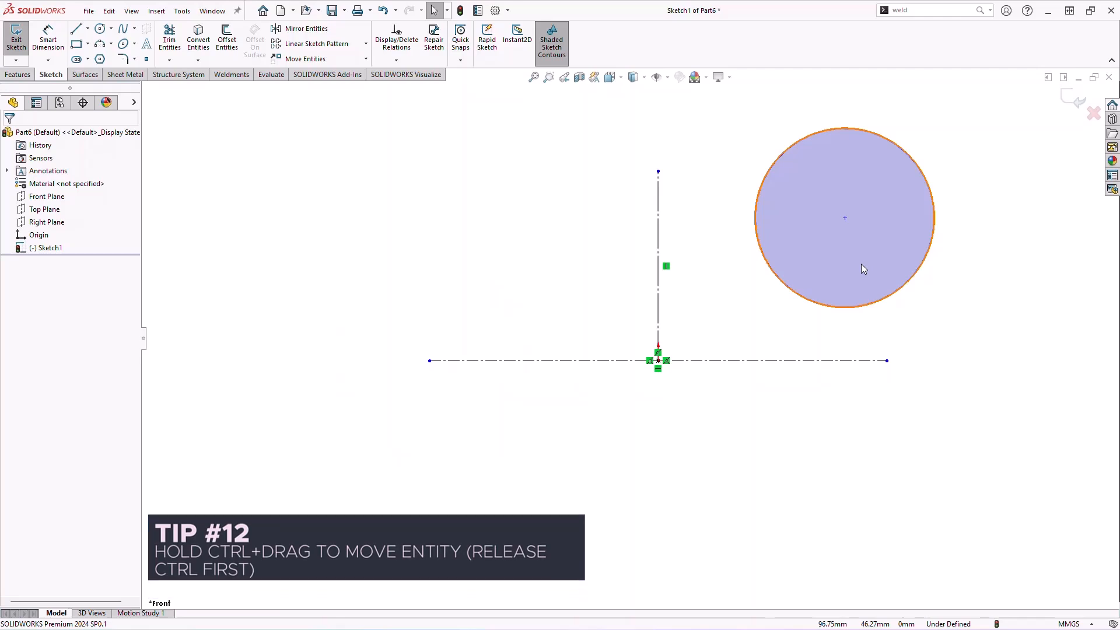
key("ctrl+z")
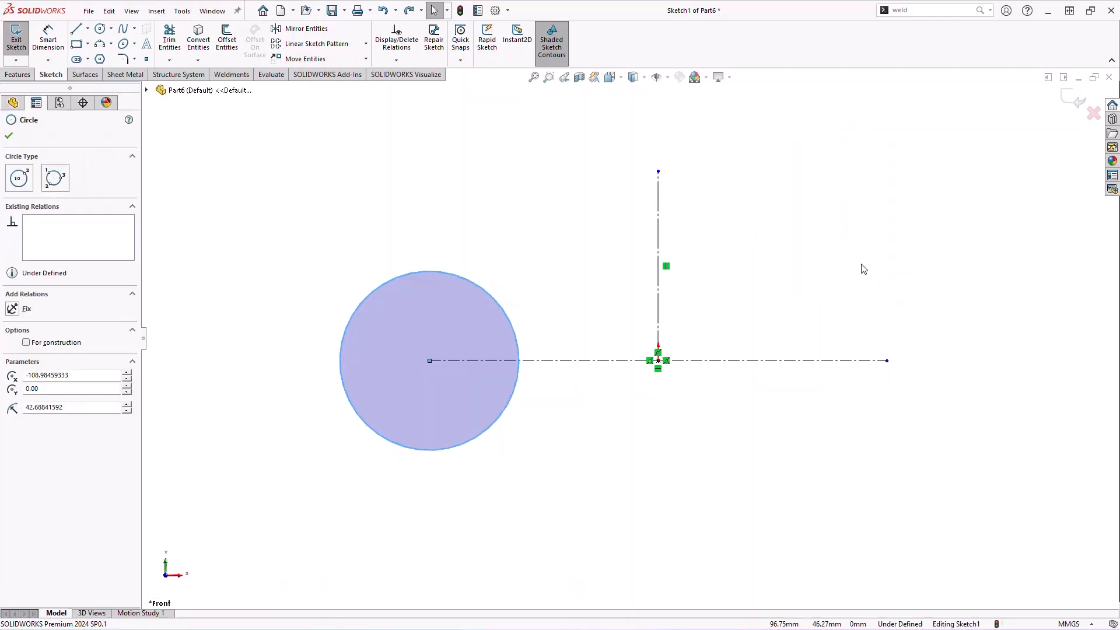
Turn off the shaded sketch contours and try copying the circle by its edge to a centre at about X 105 mm, Y 67 mm
left_click(557, 49)
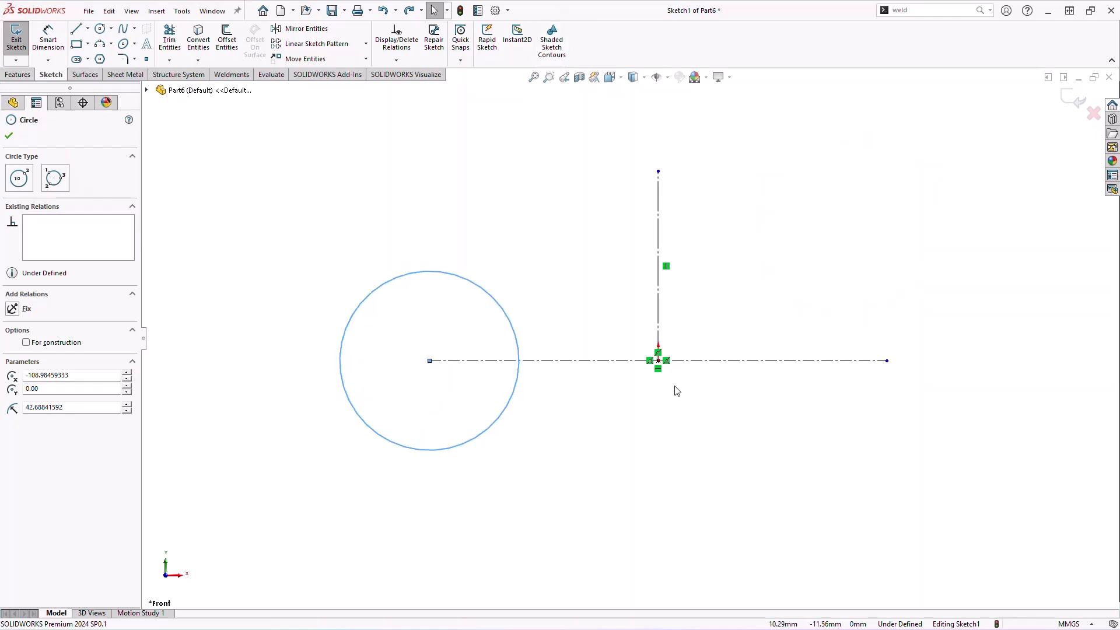
left_click(580, 415)
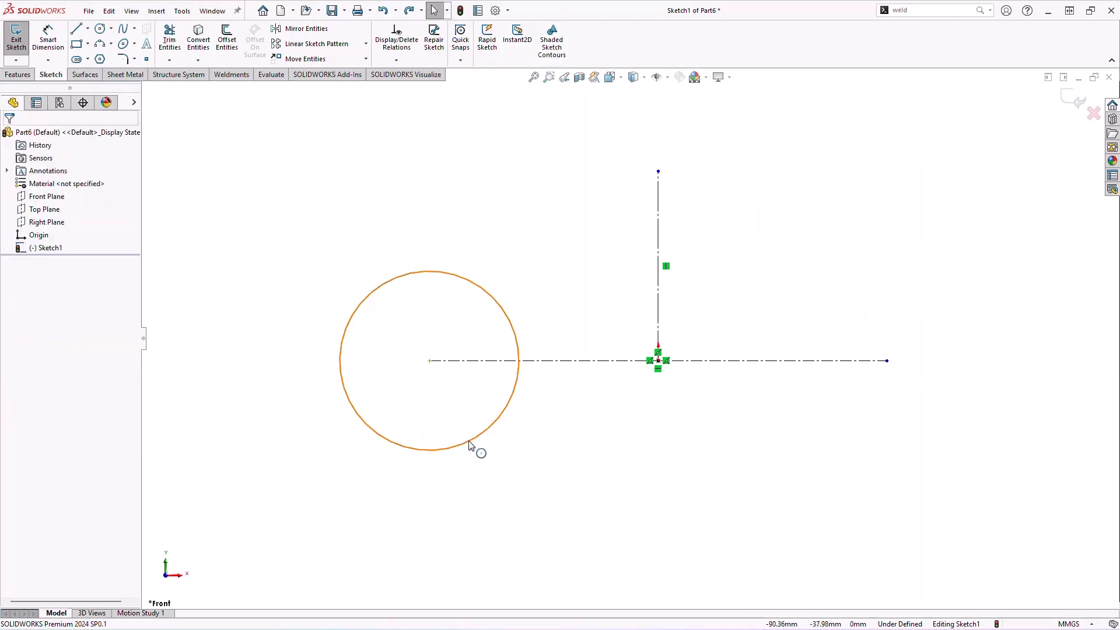
left_click_drag(472, 446, 918, 301, "ctrl")
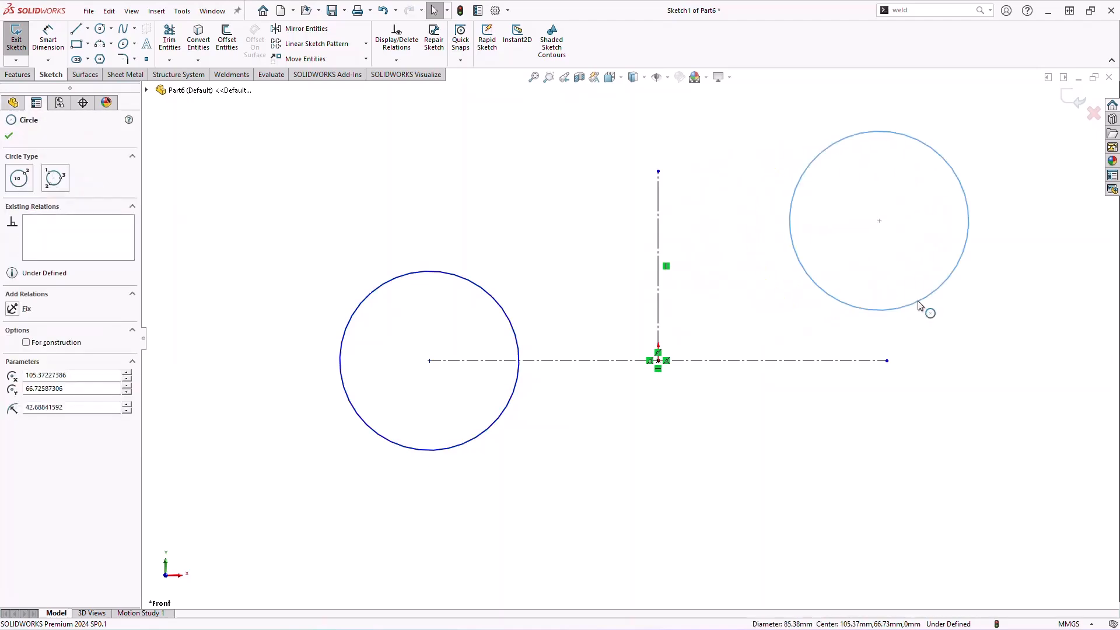
key("ctrl+z")
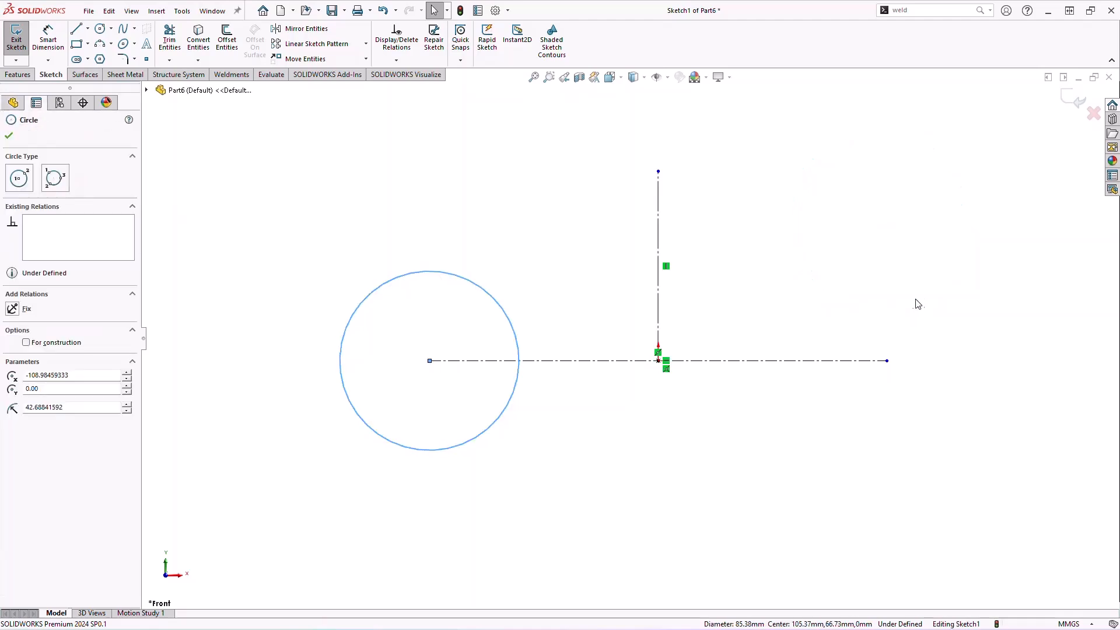
Try moving the unshaded circle by its edge to above the right end of the horizontal construction line
left_click(461, 447)
left_click_drag(462, 447, 885, 292, "shift")
key("ctrl+z")
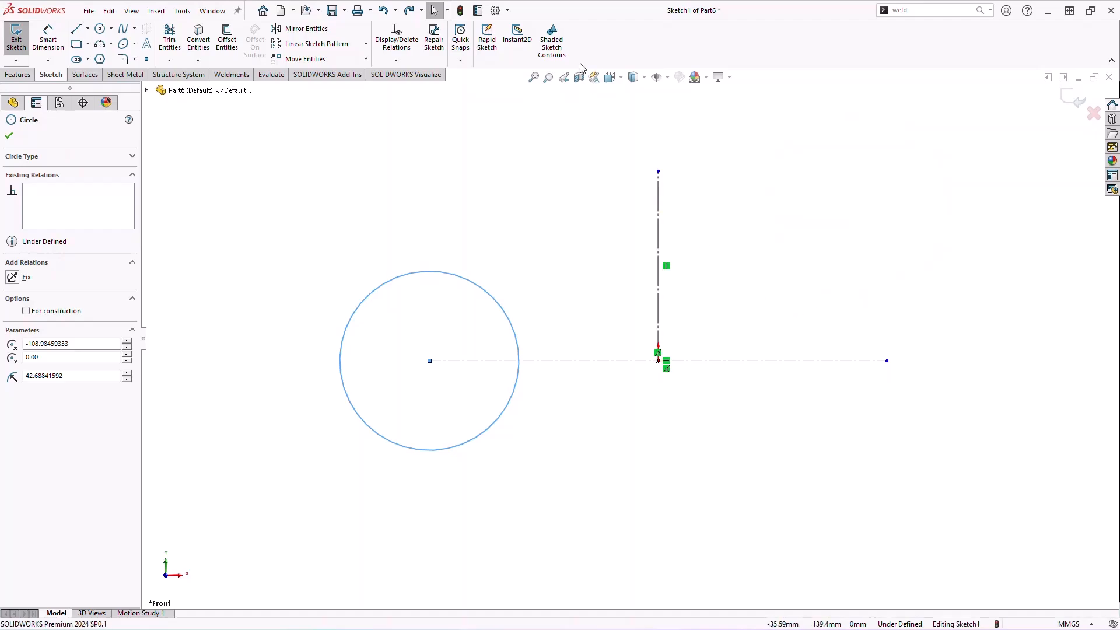
Turn the shaded sketch contours back on and place a copy of the circle on the horizontal construction line's right endpoint
left_click(551, 42)
left_click_drag(466, 434, 856, 275, "ctrl")
left_click_drag(822, 220, 886, 360)
left_click(740, 494)
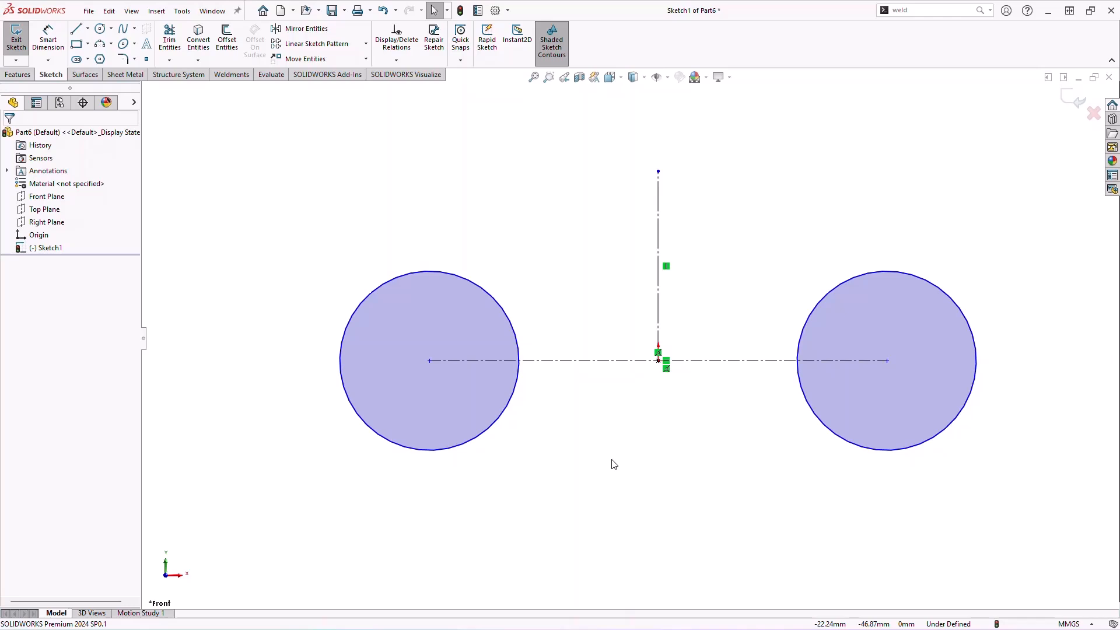
Box-select only fully enclosed entities, first the left circle with the horizontal line, then both circles with the line, clearing each selection
mouse_move(566, 425)
left_mouse_down()
mouse_move(808, 589)
mouse_move(559, 409)
left_mouse_up()
mouse_move(249, 218)
left_mouse_down()
mouse_move(414, 317)
mouse_move(920, 507)
mouse_move(1042, 533)
mouse_move(1041, 509)
mouse_move(922, 517)
mouse_move(927, 488)
left_mouse_up()
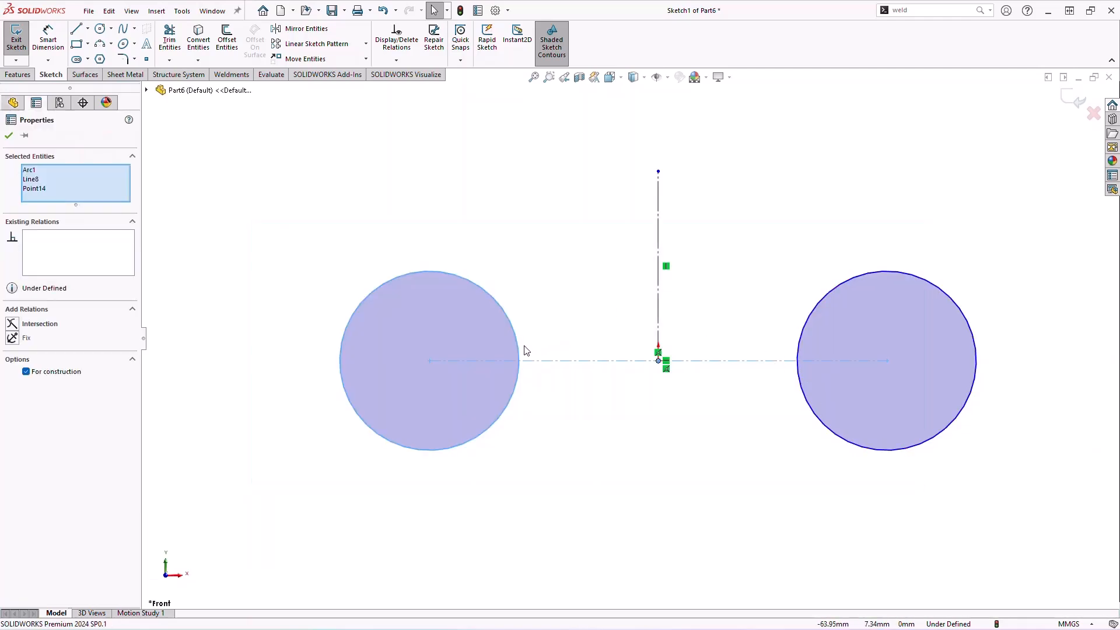
left_click(607, 451)
left_click_drag(243, 212, 1005, 487)
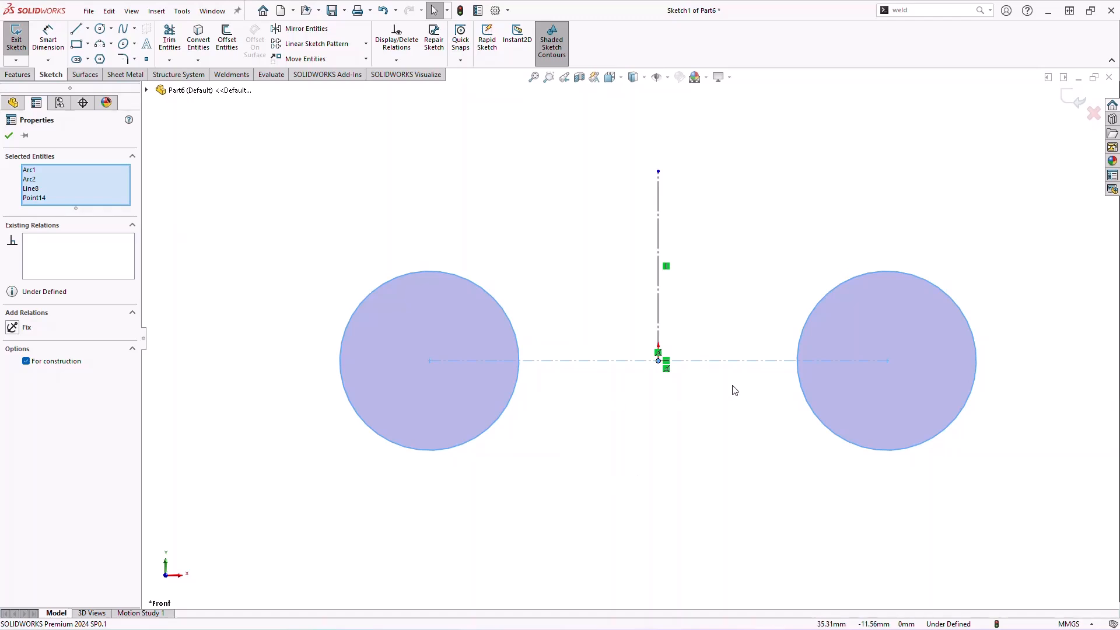
left_click(731, 468)
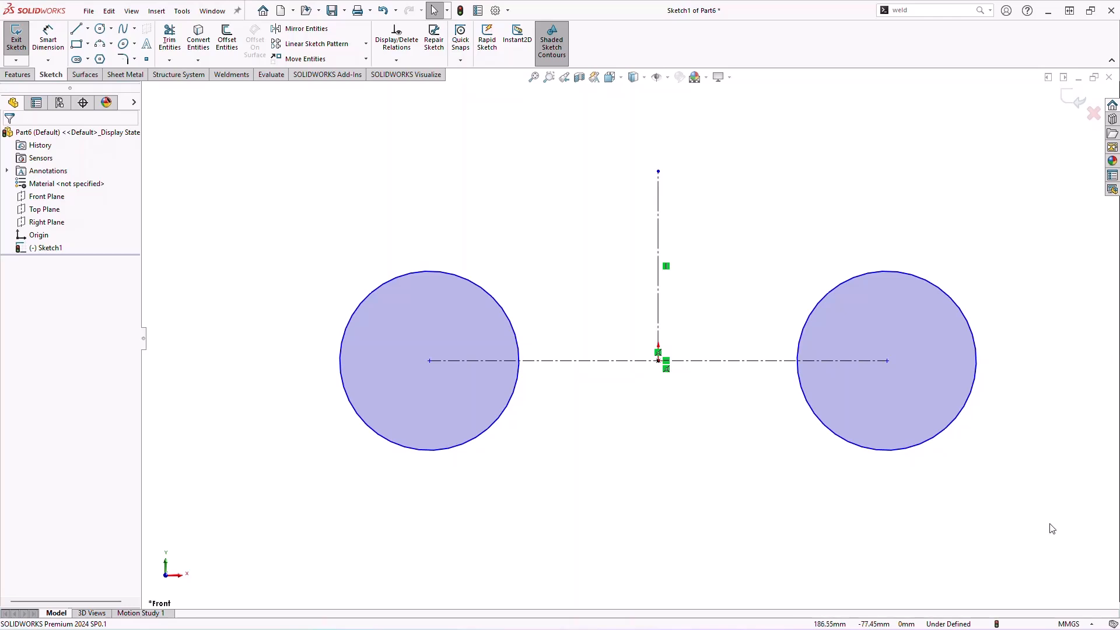
Select both circles with a crossing box, make them equal and convert them to construction geometry
left_click_drag(967, 539, 463, 421)
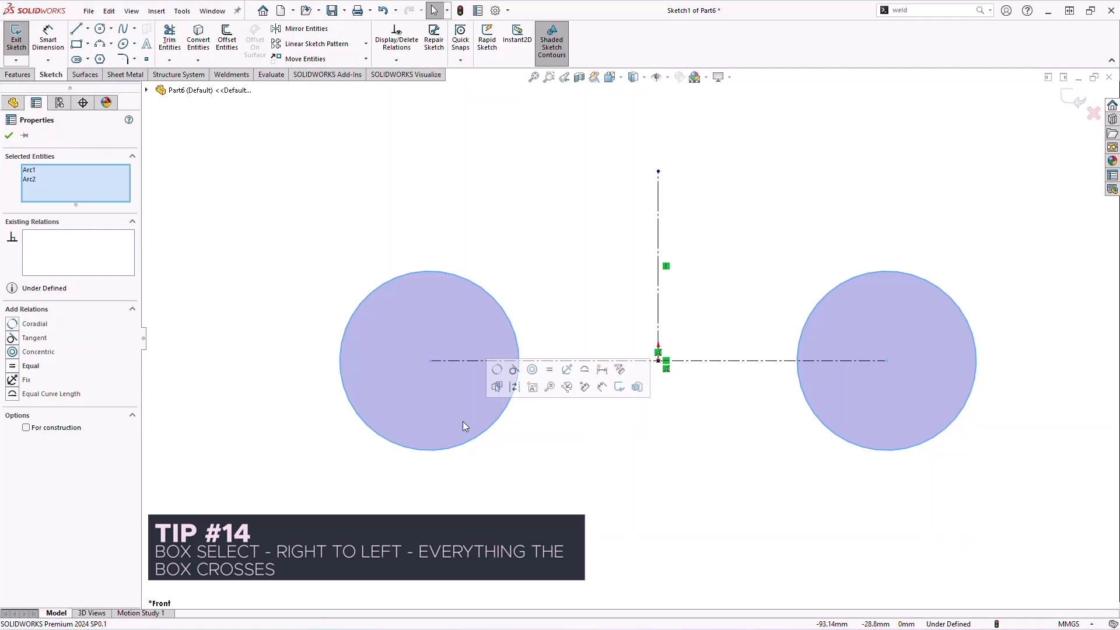
left_click(550, 370)
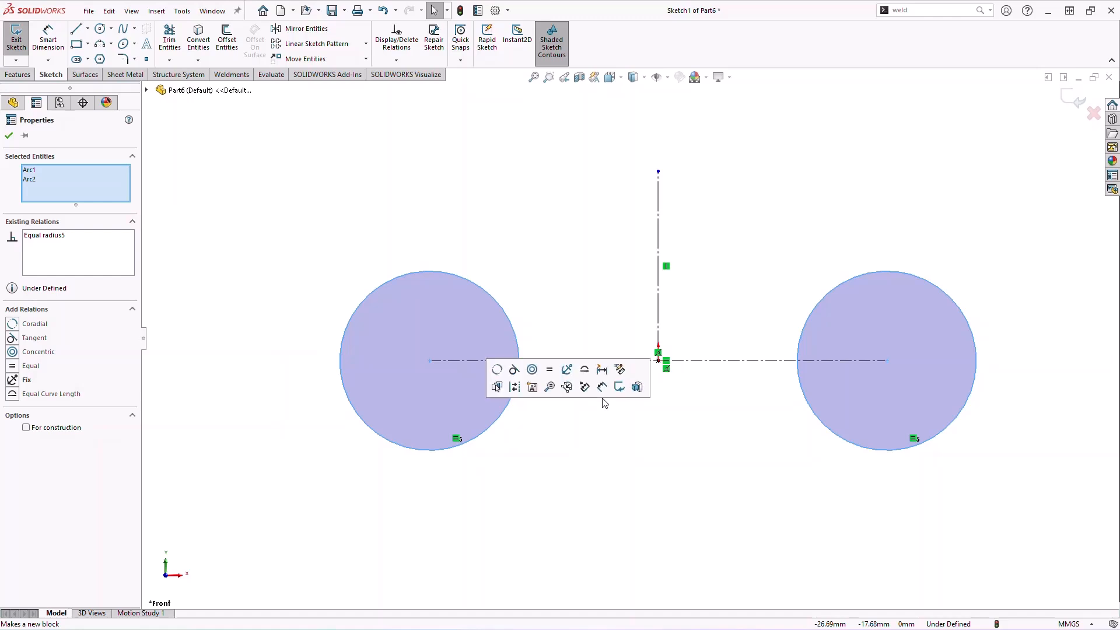
left_click(515, 388)
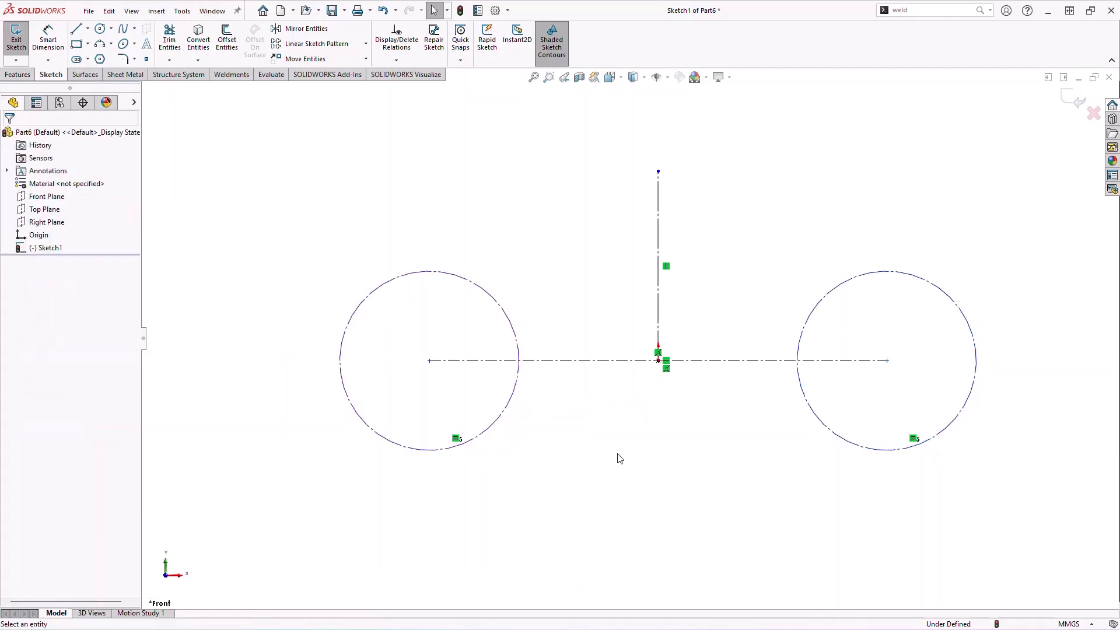
Sketch a horizontal line about 38 mm long leftward from below the origin, continuing into a tangent arc of about 51 mm radius
key("s")
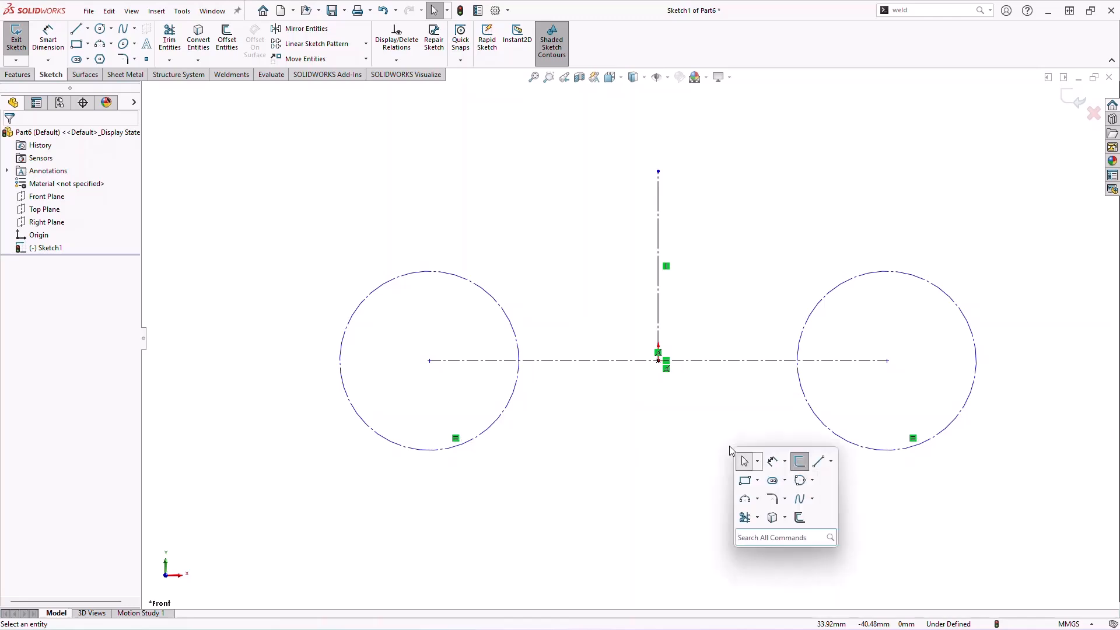
left_click(823, 464)
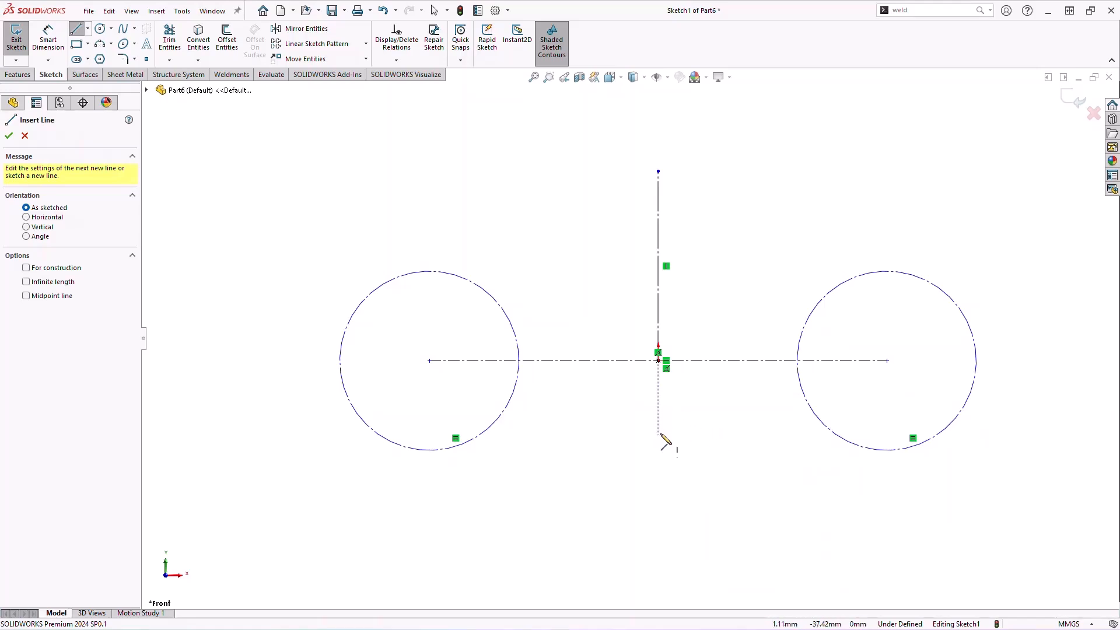
left_click(657, 403)
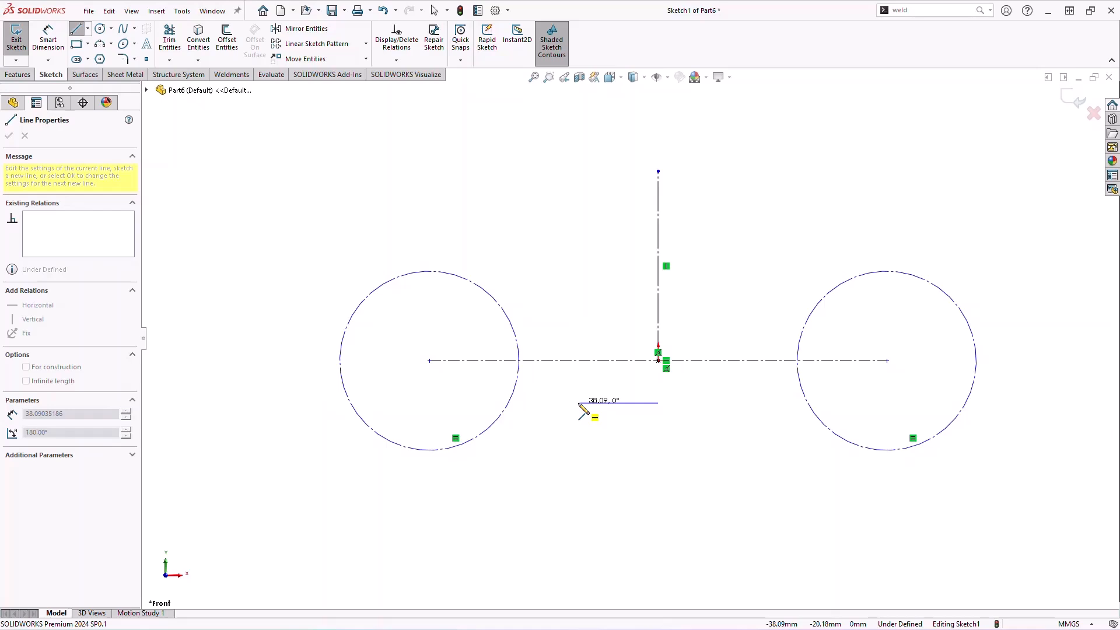
left_click(578, 402)
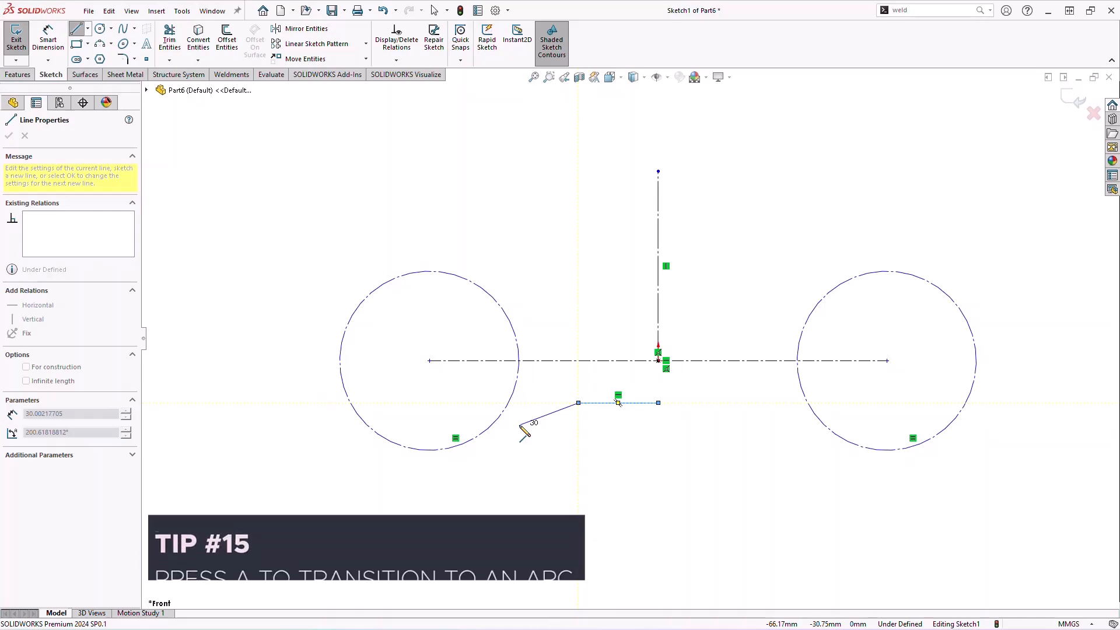
key("a")
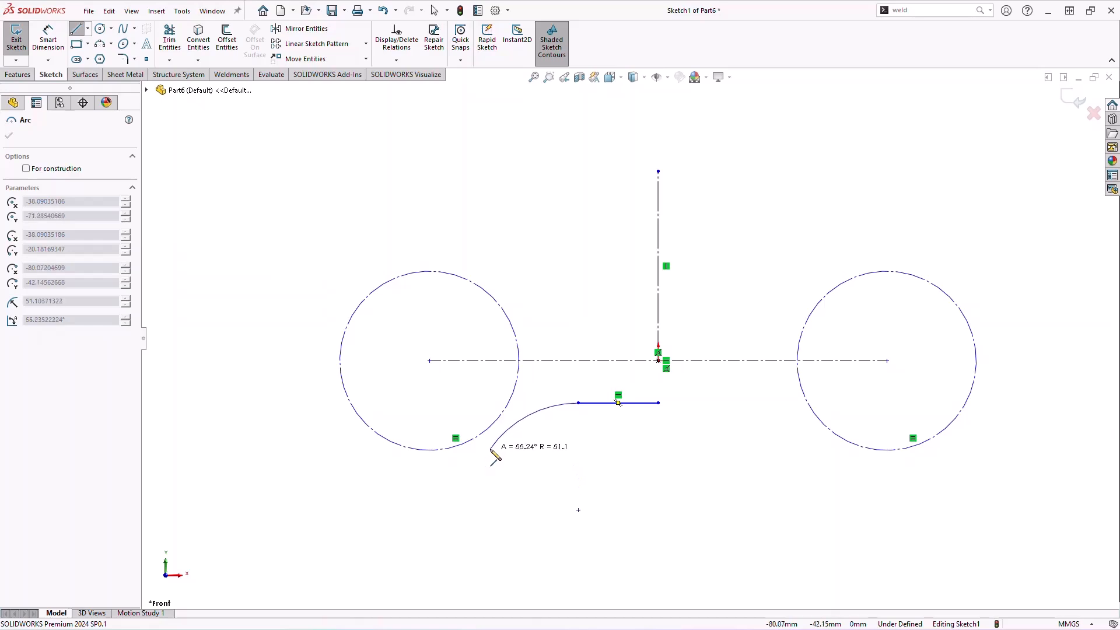
left_click(491, 449)
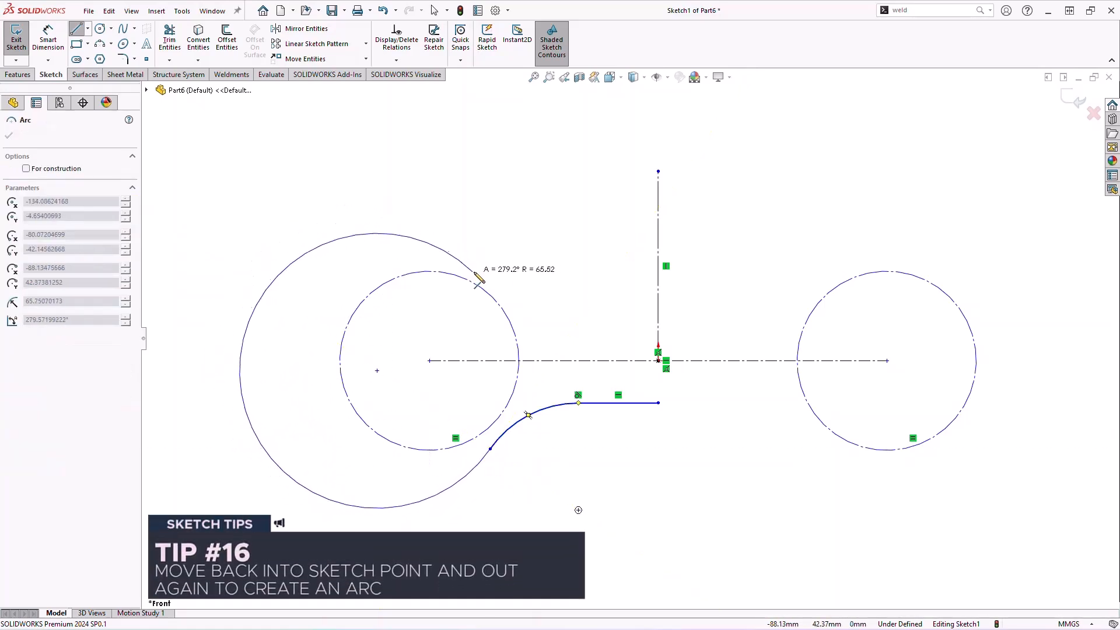
Continue the profile with a large tangent arc around the left circle, a smaller tangent arc and a horizontal line ending on the vertical construction line
left_click(478, 257)
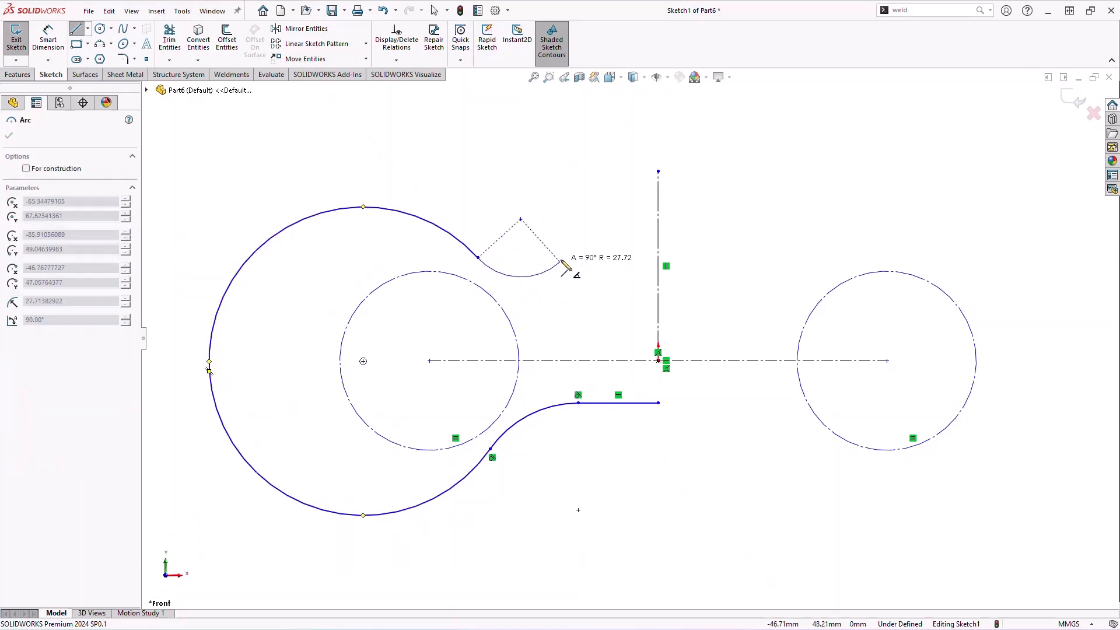
left_click(599, 232)
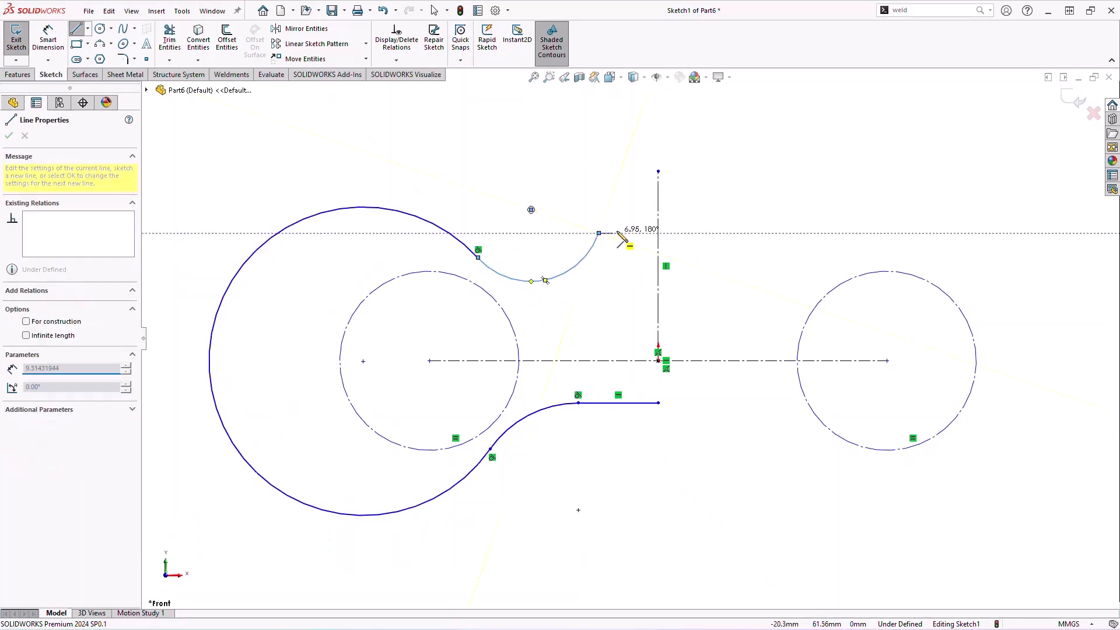
left_click(659, 232)
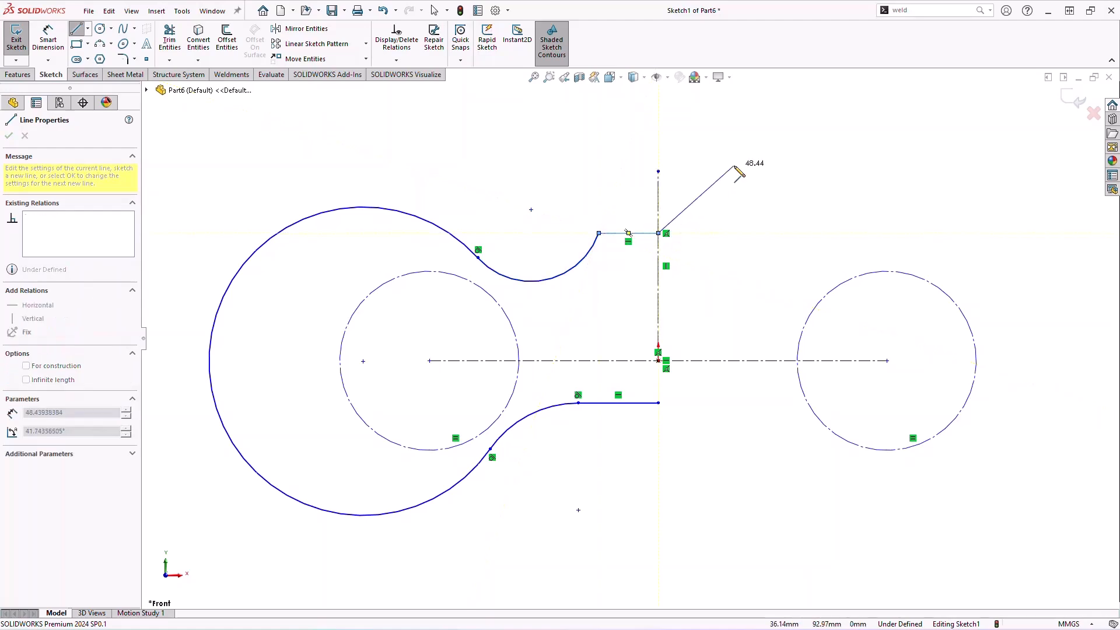
key("Escape")
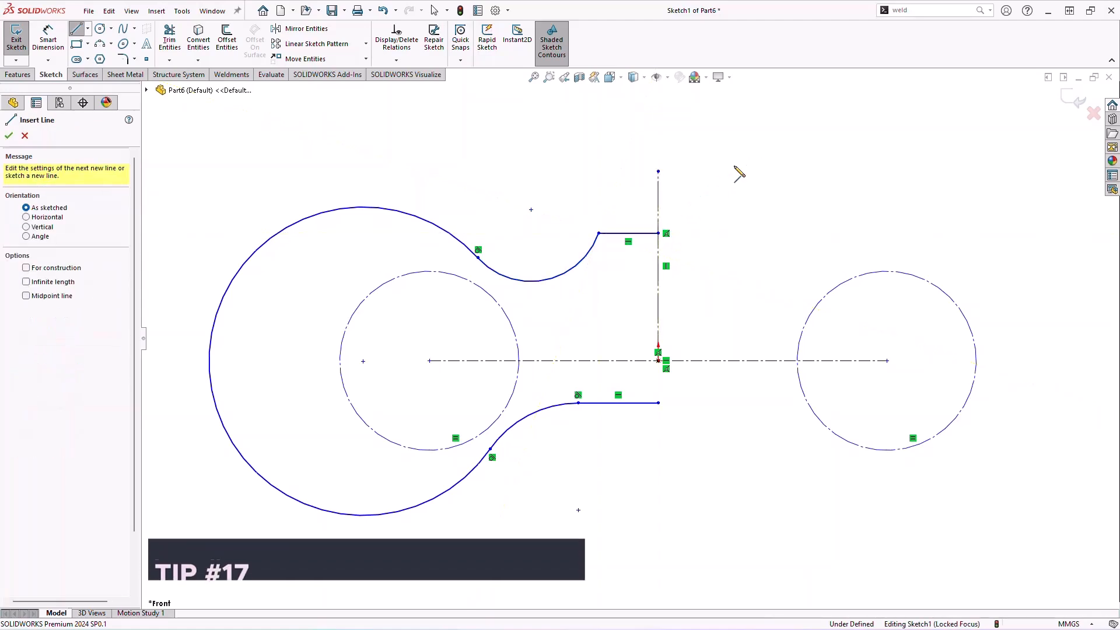
key("Escape")
Merge the large arc's centre point with the left construction circle's centre
left_click(363, 362)
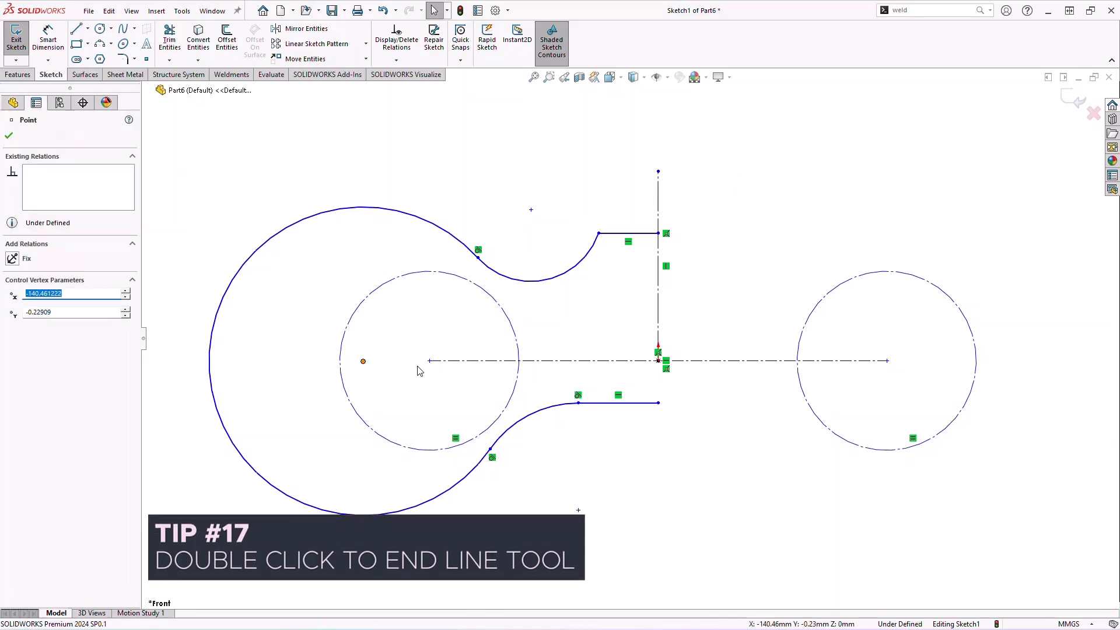
left_click(429, 361, "ctrl")
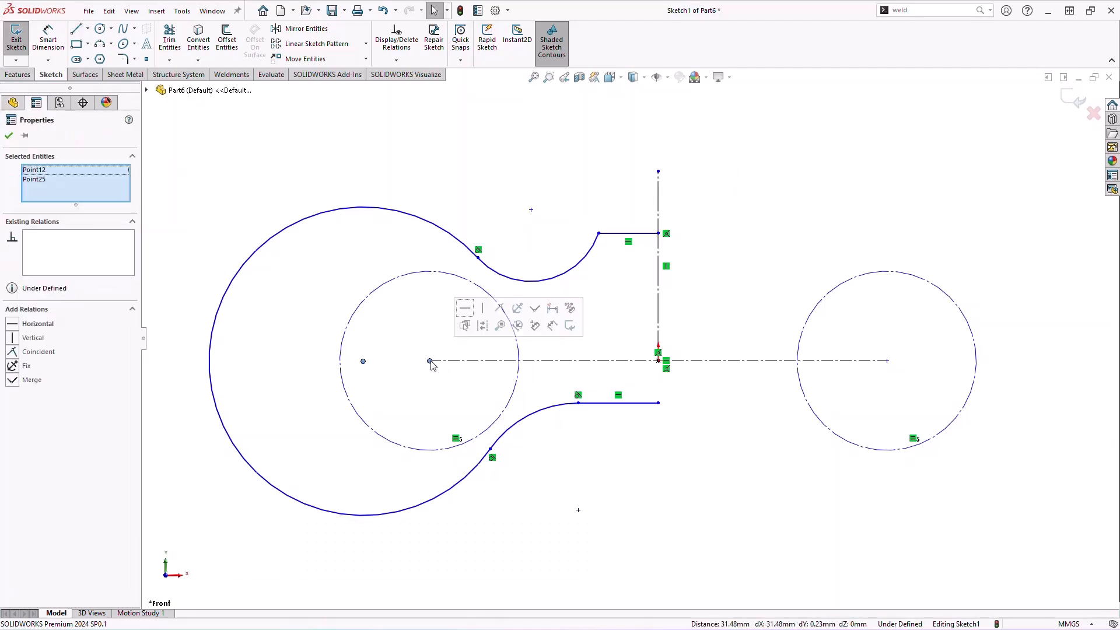
left_click(535, 309)
left_click(707, 560)
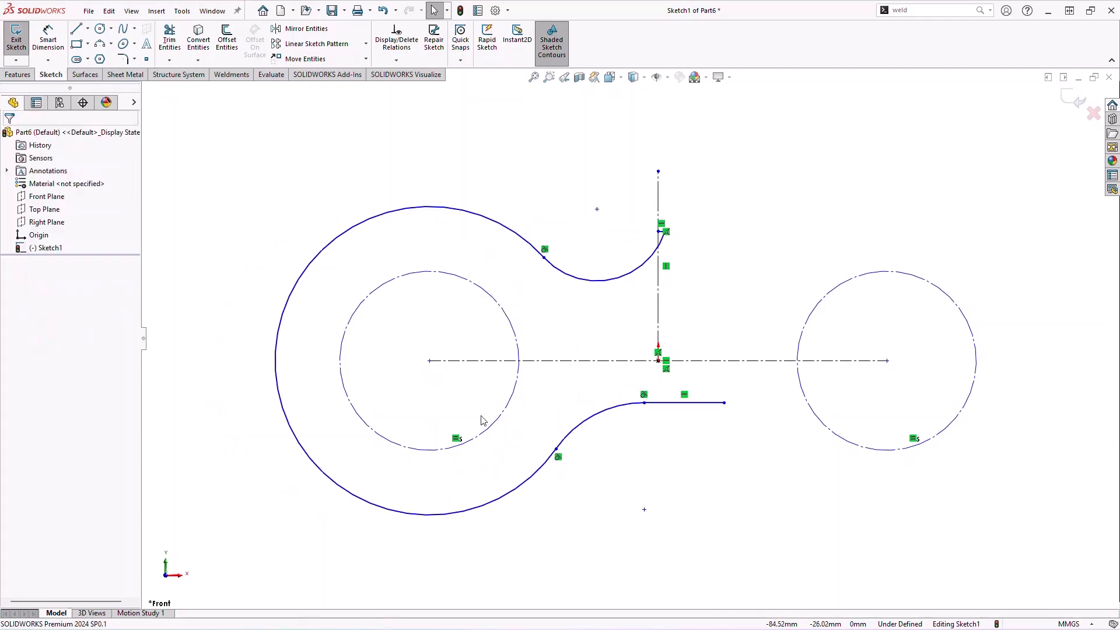
Dimension the left construction circle's diameter as 38.25 mm and place the dimension outside the large arc, at its upper left
left_click(398, 281)
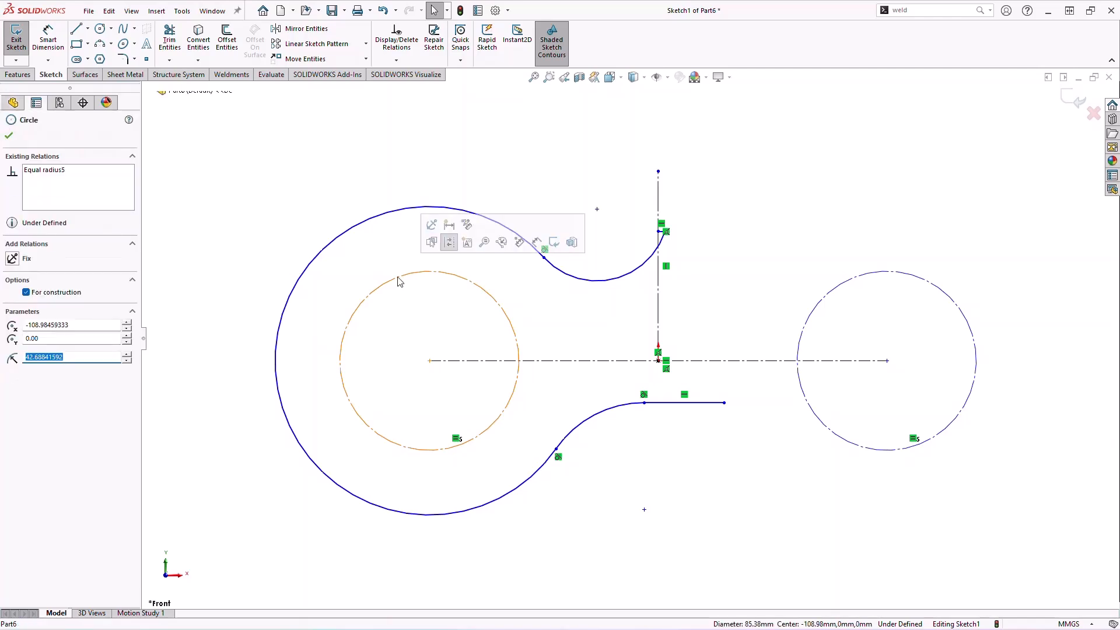
left_click(466, 227)
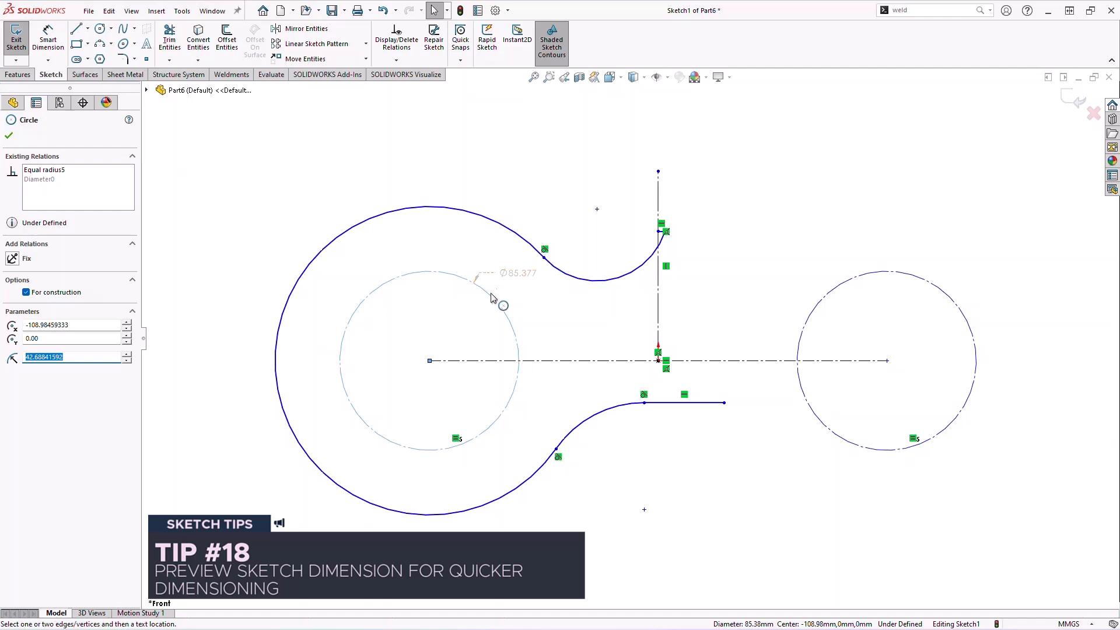
left_click(518, 279)
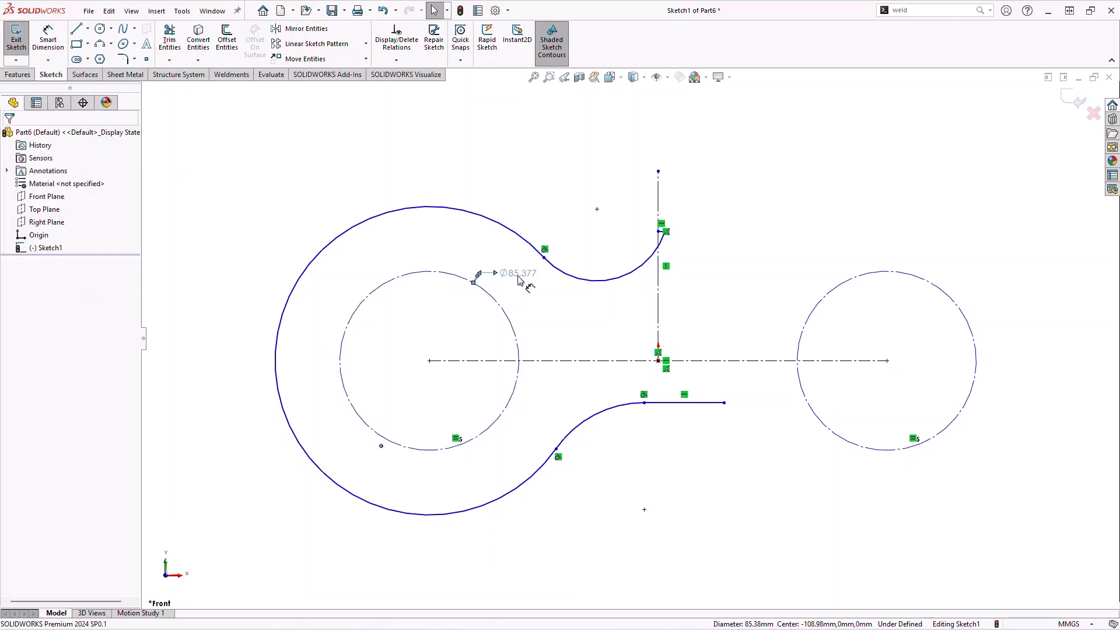
type("38.25")
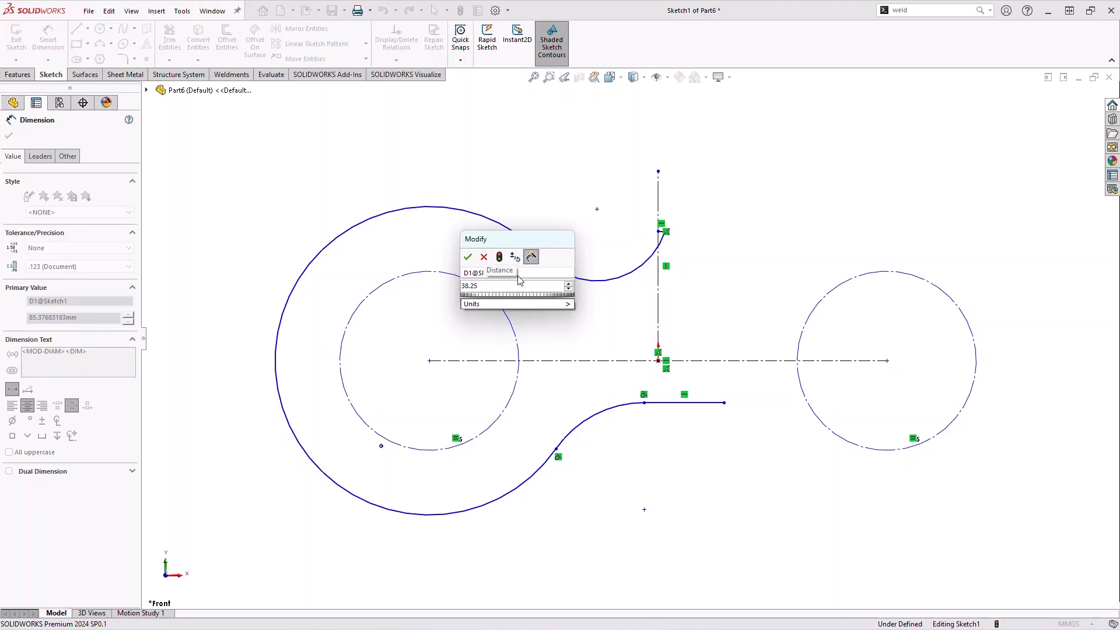
key("Return")
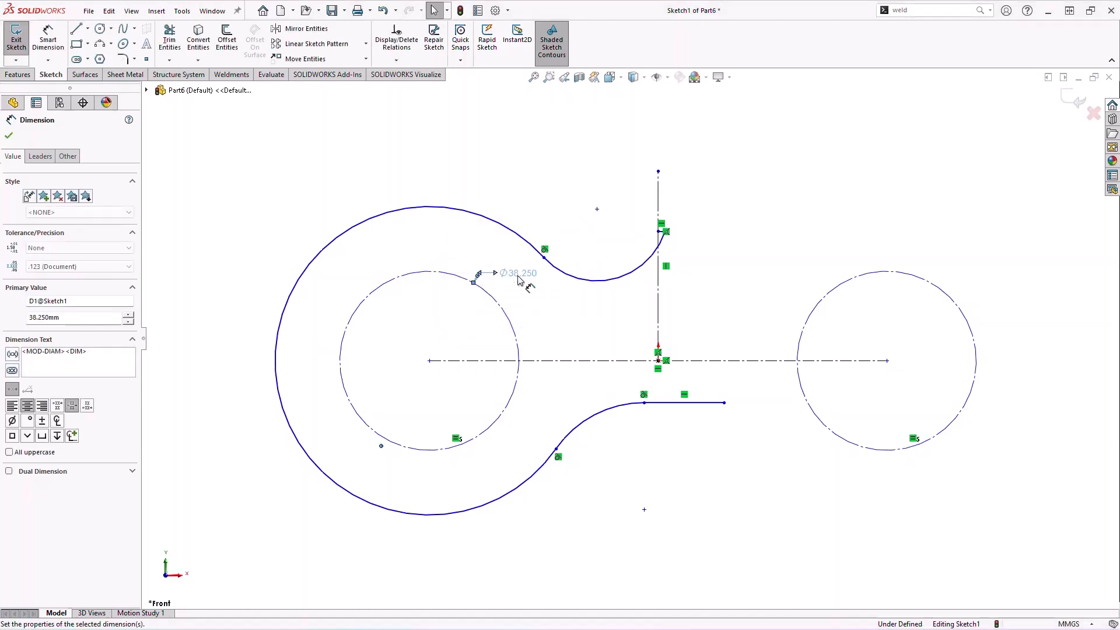
left_click_drag(519, 280, 285, 225)
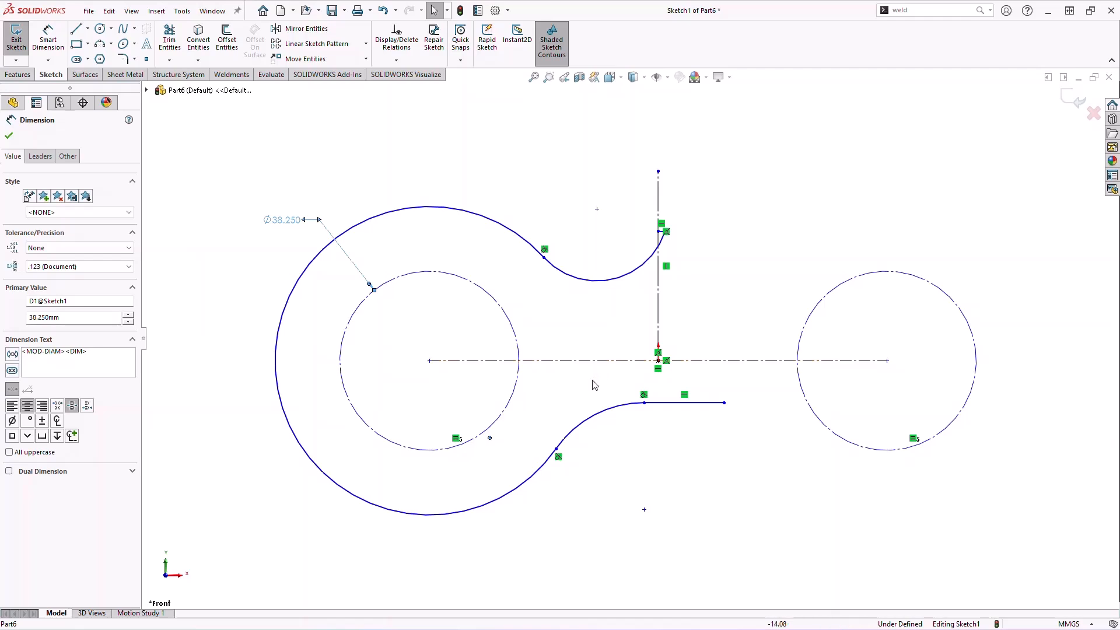
Dimension the horizontal construction line between the circle centres as 177.8 mm, place the dimension below the profile and fit the sketch to view
left_click(604, 362)
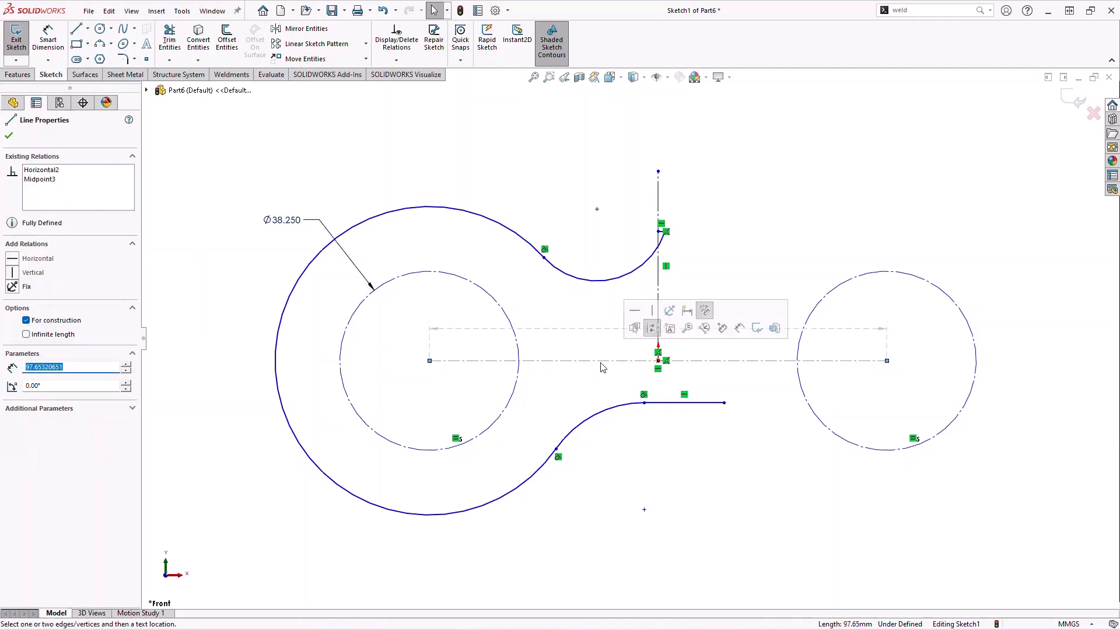
left_click(663, 340)
type("177.8")
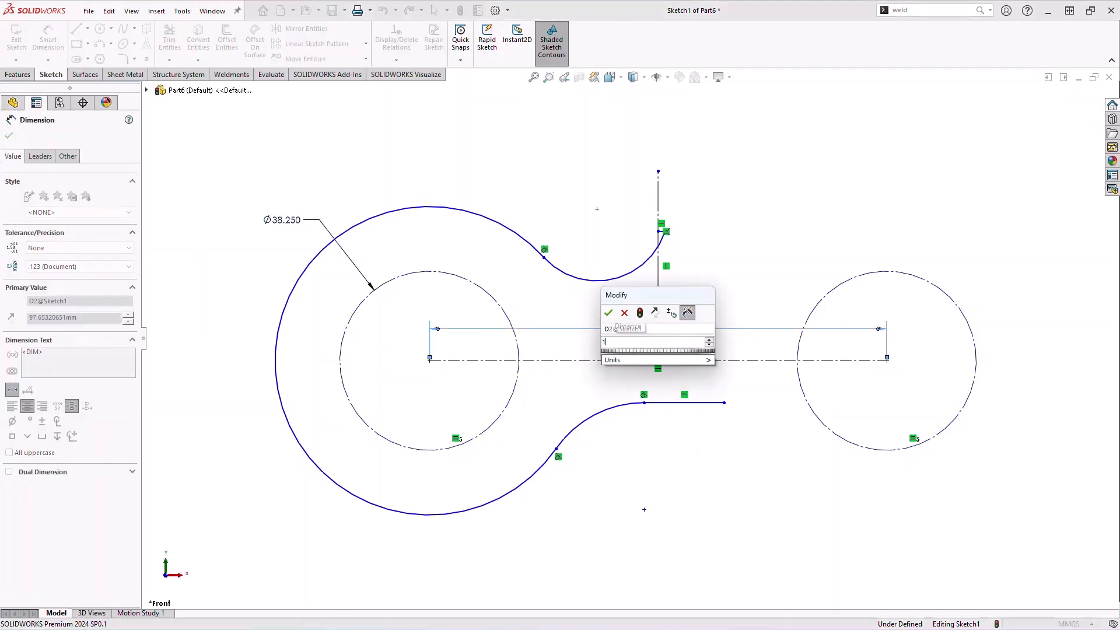
key("Return")
left_click_drag(664, 335, 693, 527)
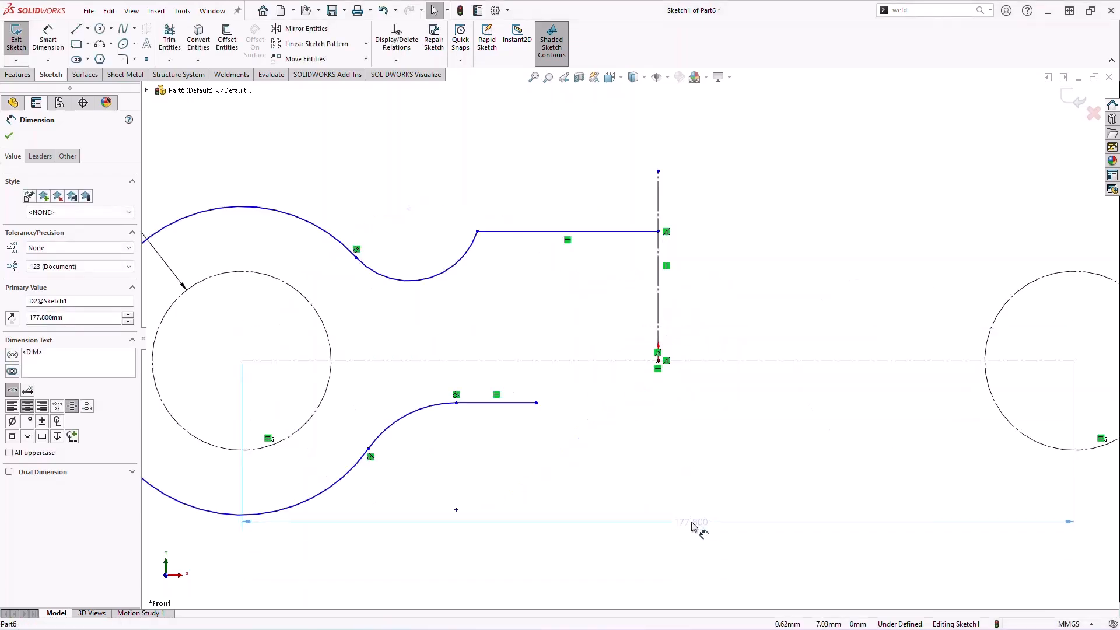
key("Escape")
key("f")
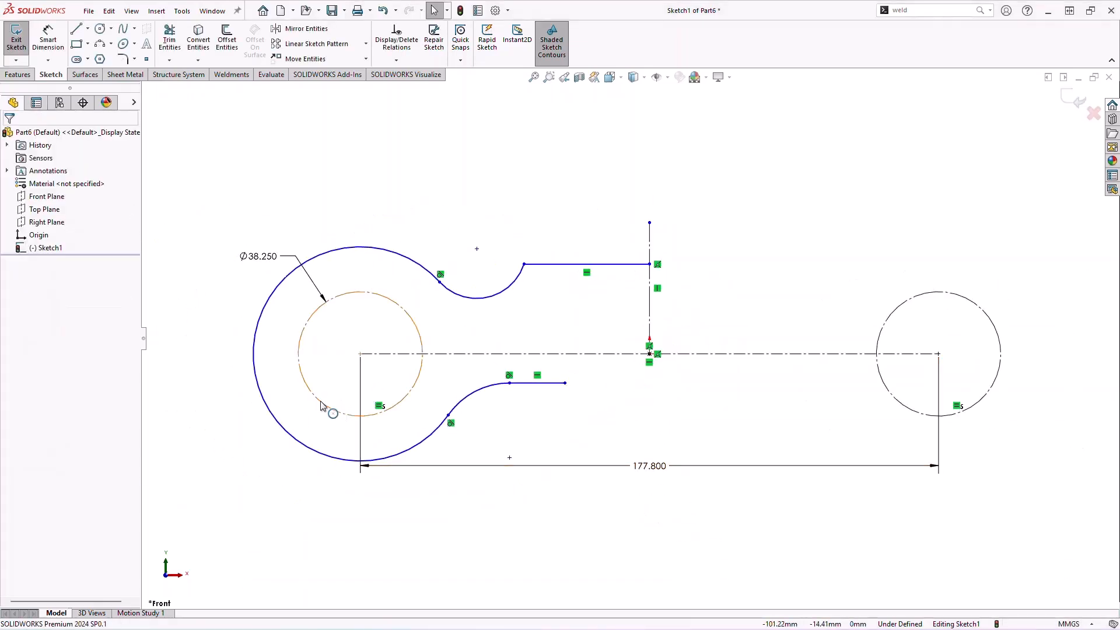
Dimension the gap between the left construction circle and the large arc as 6 mm, placing the dimension outside the arc's lower left
left_click(267, 406)
left_click(267, 406, "ctrl")
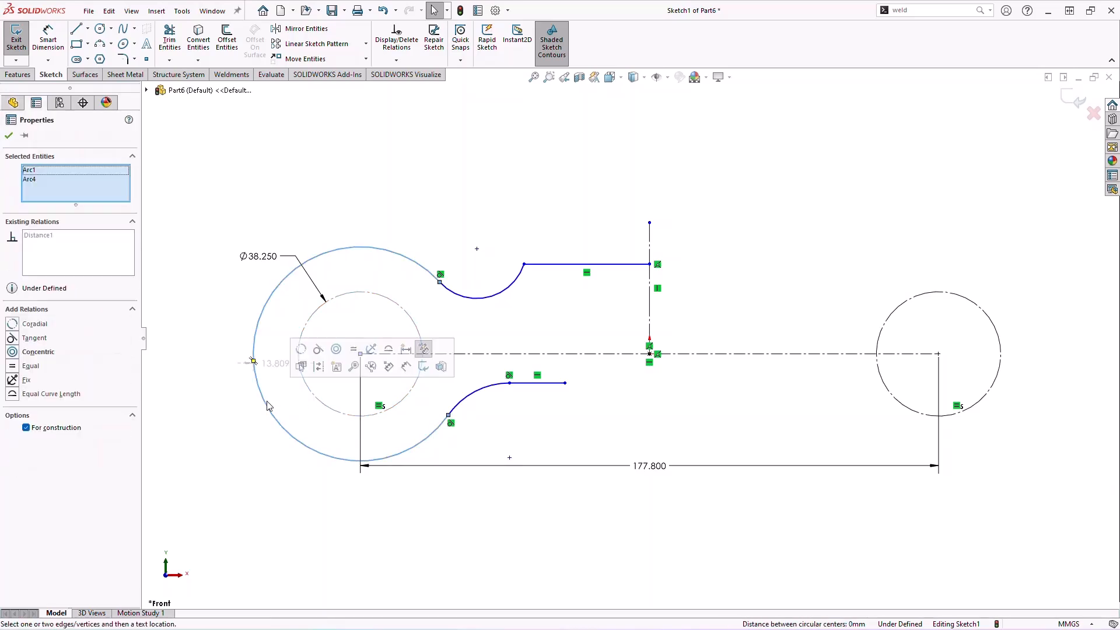
left_click(280, 364)
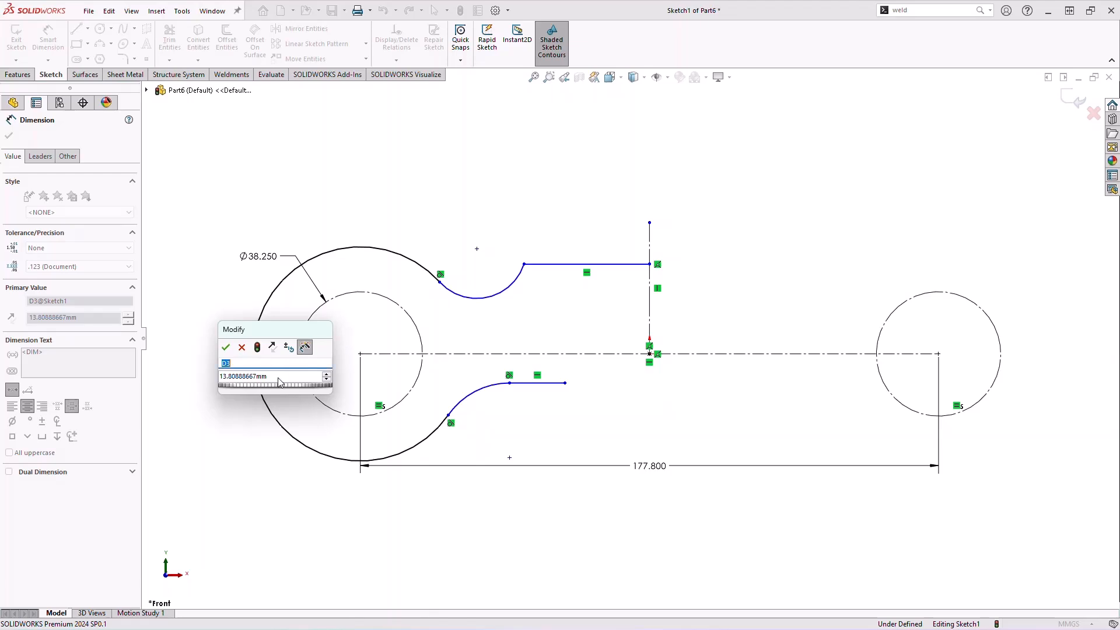
left_click_drag(280, 378, 267, 379)
type("6")
key("Return")
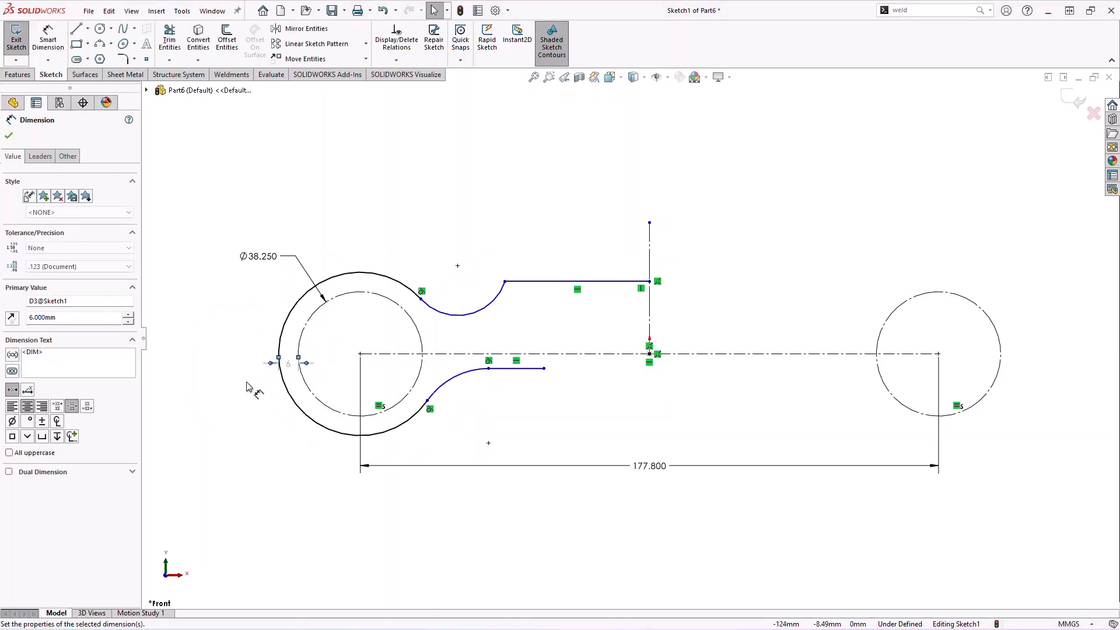
left_click_drag(303, 369, 222, 428)
left_click(311, 466)
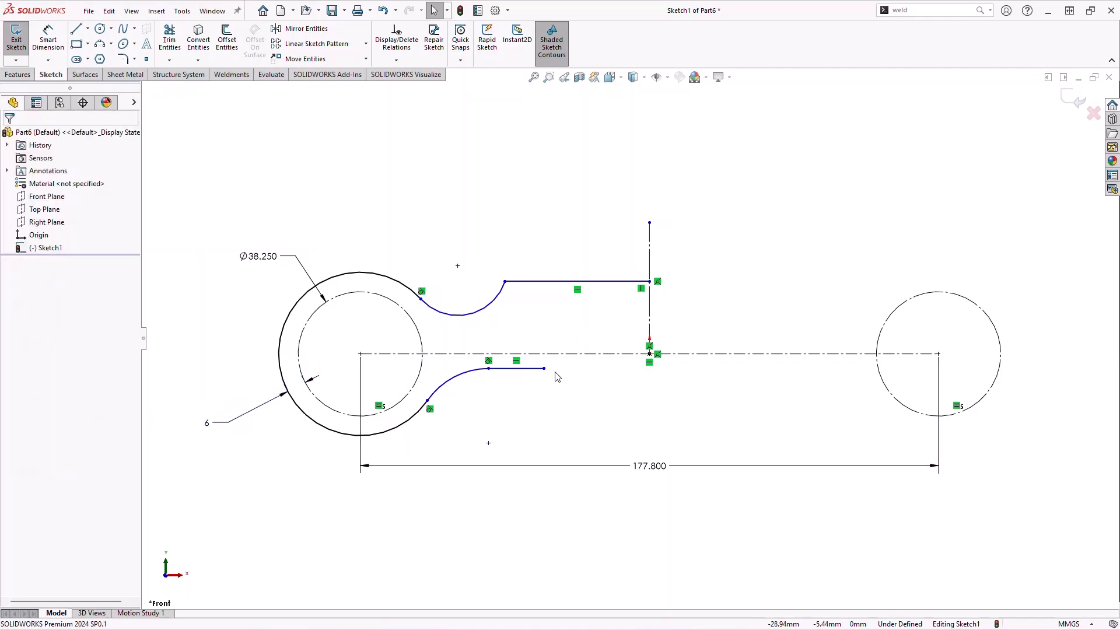
Stretch the lower horizontal line's free end to below the origin and dimension the adjoining arc's radius as 56 mm
left_click_drag(543, 368, 649, 379)
left_click(471, 411)
left_click(443, 383)
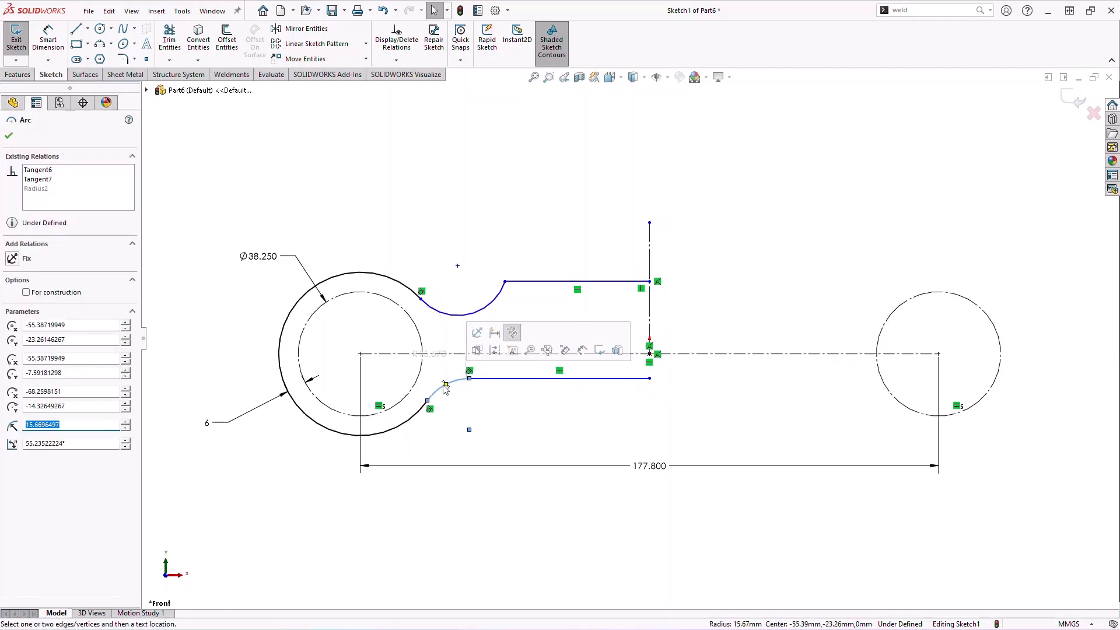
left_click(433, 355)
type("56")
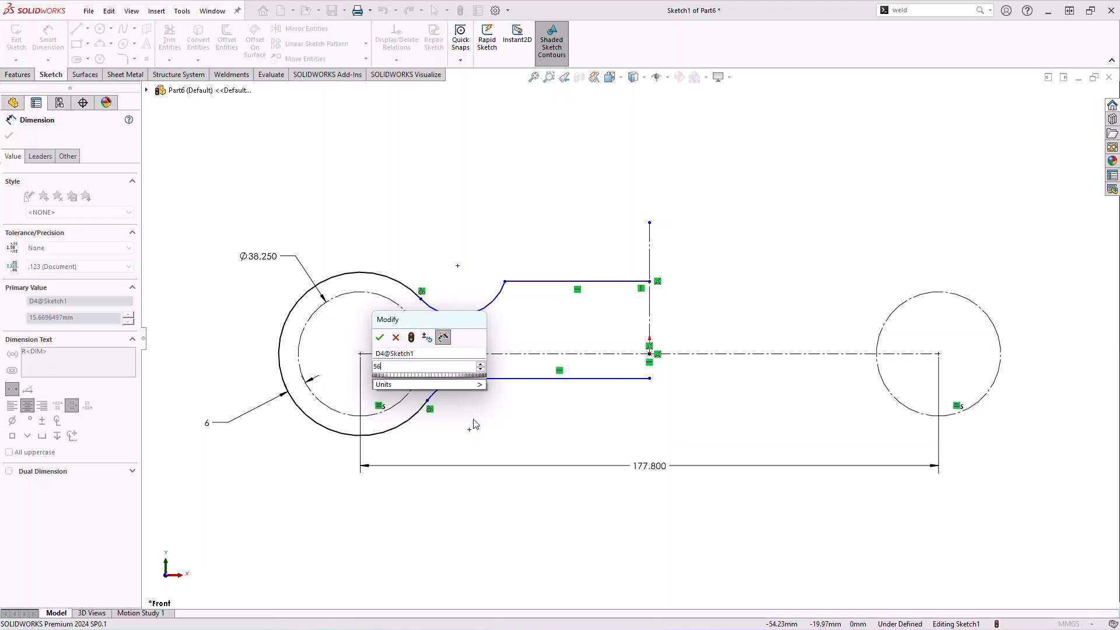
key("Return")
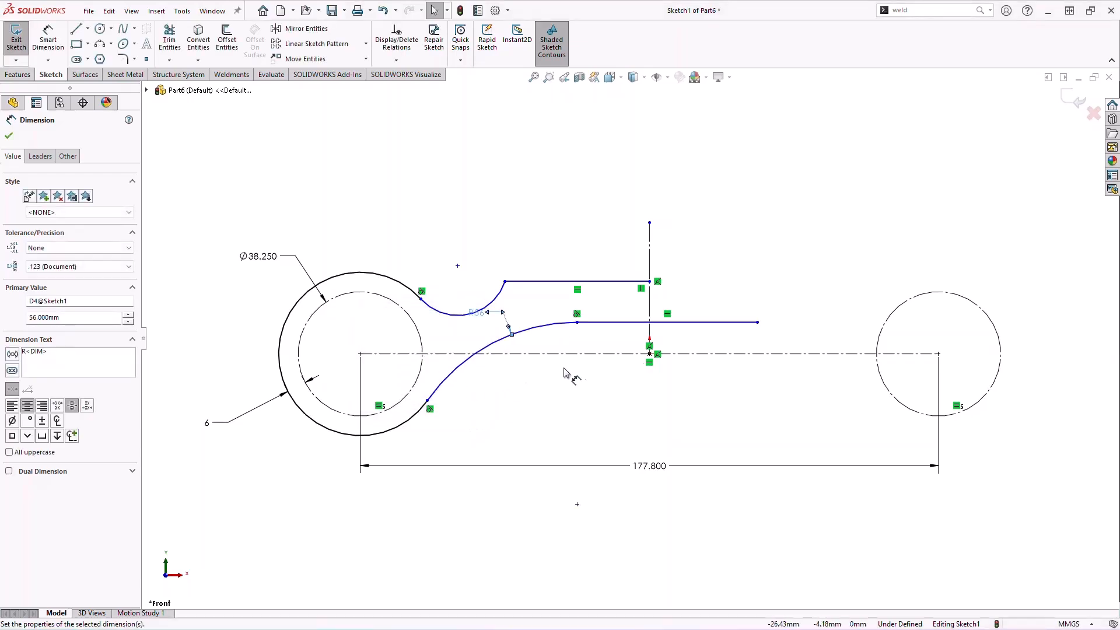
Reposition the lower line's free end directly below the origin, beneath the horizontal construction line
left_click(769, 343)
left_click(757, 322)
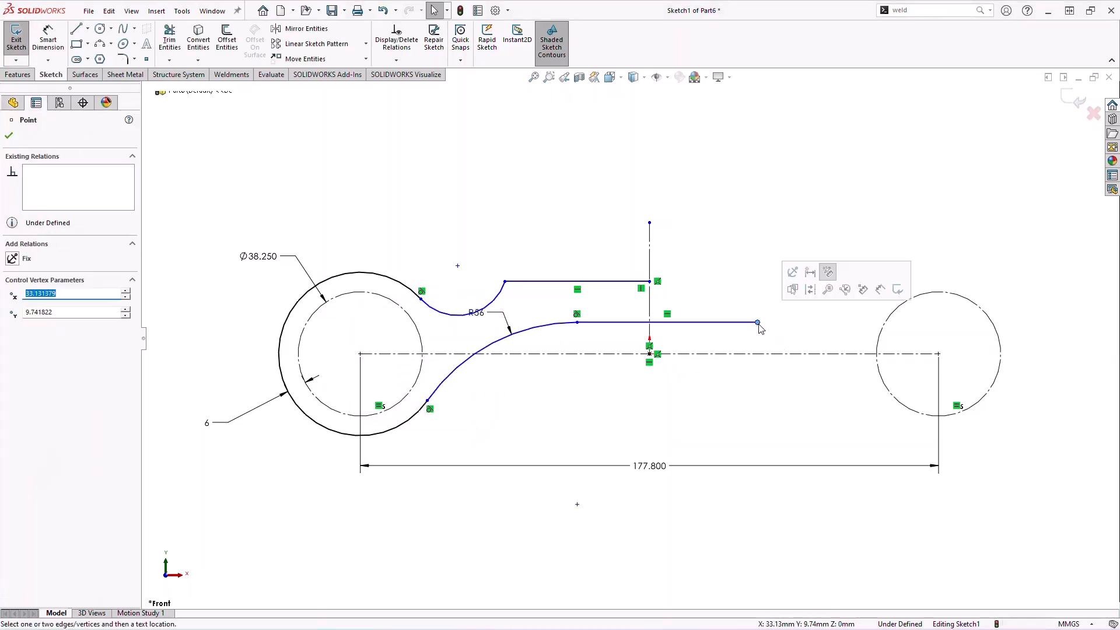
left_click_drag(757, 322, 649, 387)
left_click(431, 396)
Make the upper arc equal to the R56 arc and reposition its upper end to the left of the vertical construction line
left_click(448, 400)
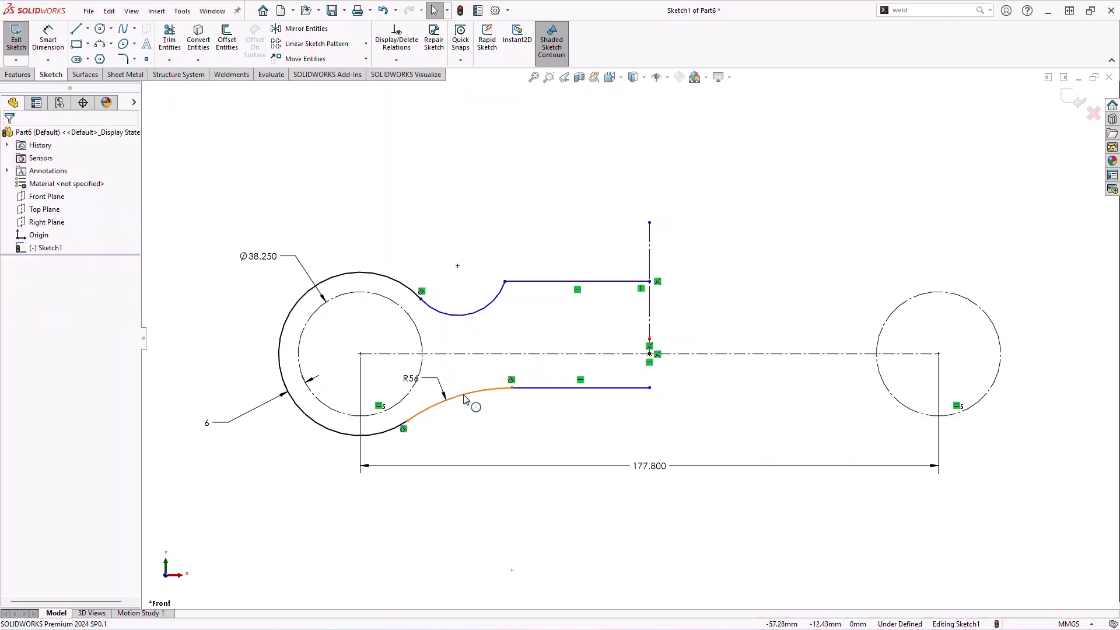
left_click(465, 320, "ctrl")
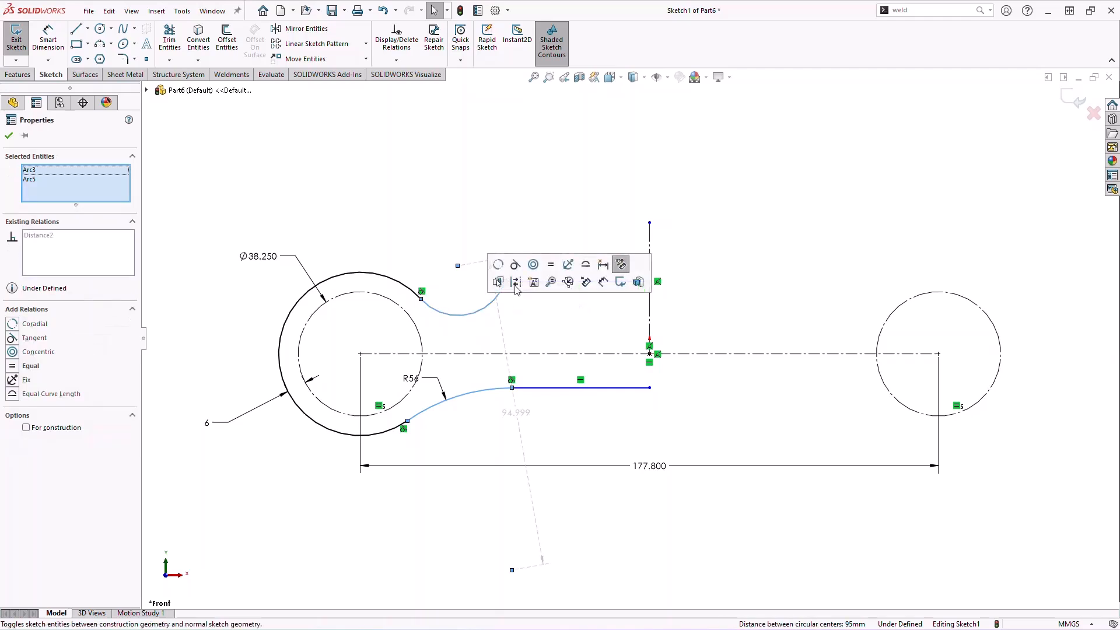
left_click(551, 268)
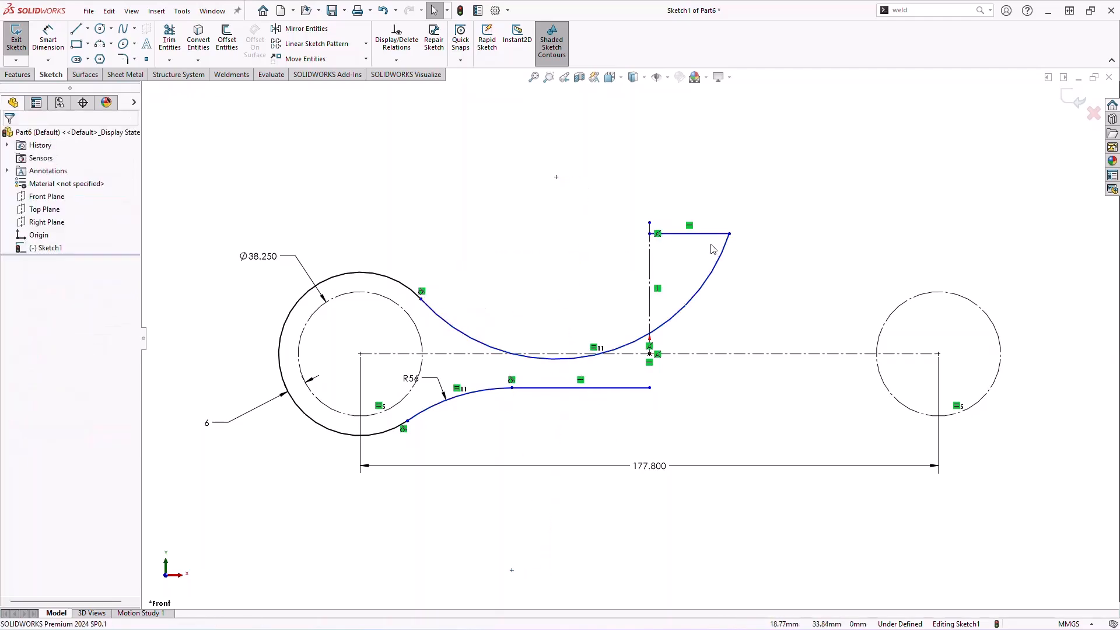
left_click_drag(731, 236, 583, 251)
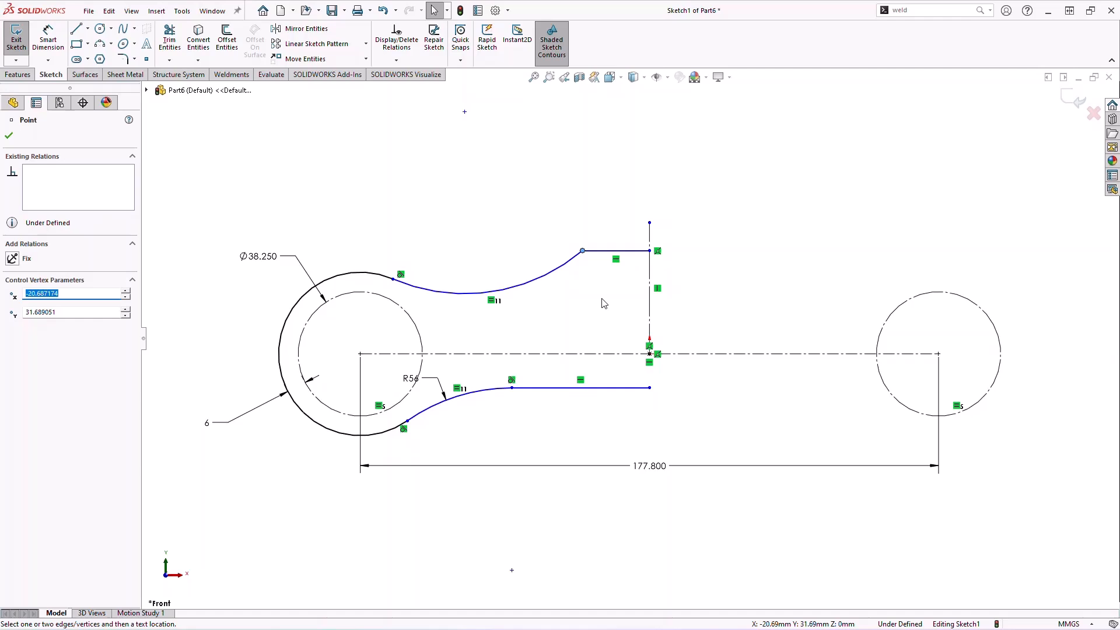
left_click(610, 323)
Dimension the distance from the horizontal construction line to the lower horizontal line as 7 mm
key("s")
left_click(623, 434)
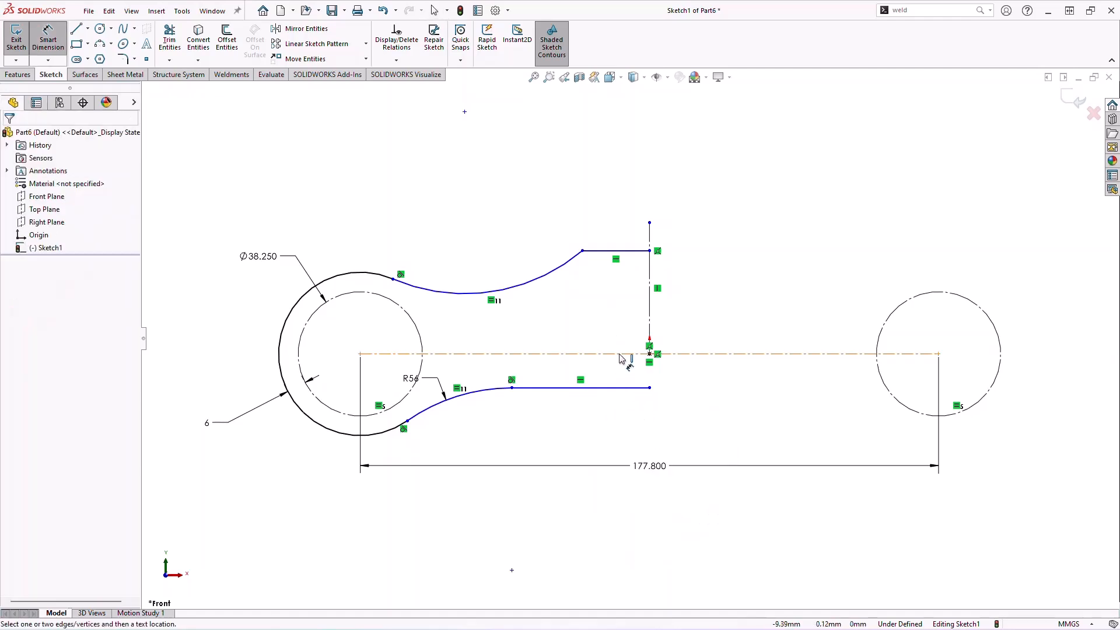
left_click(624, 354)
left_click(623, 386)
left_click(629, 432)
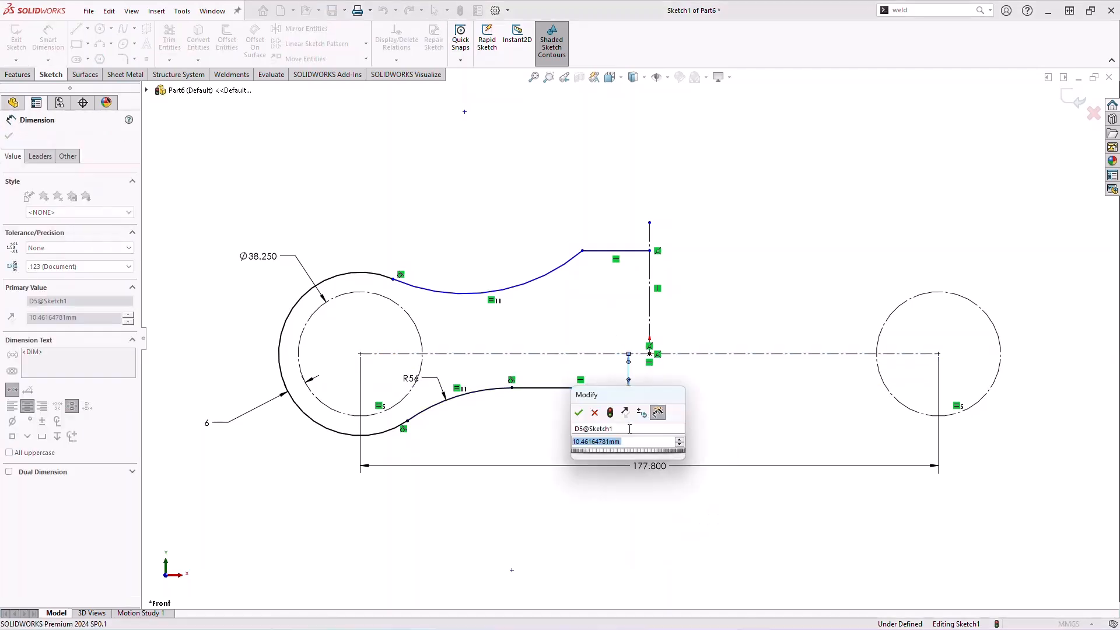
type("7")
key("Return")
left_click(669, 433)
key("Escape")
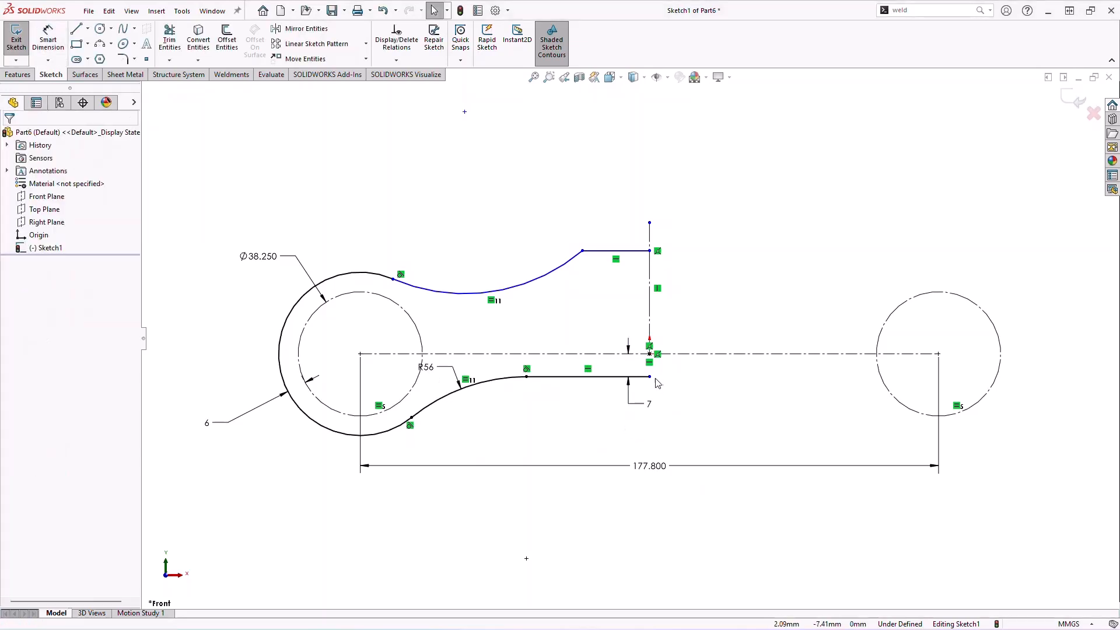
Make the lower line's free end coincident with the vertical construction line
left_click(651, 378)
left_click(650, 334, "ctrl")
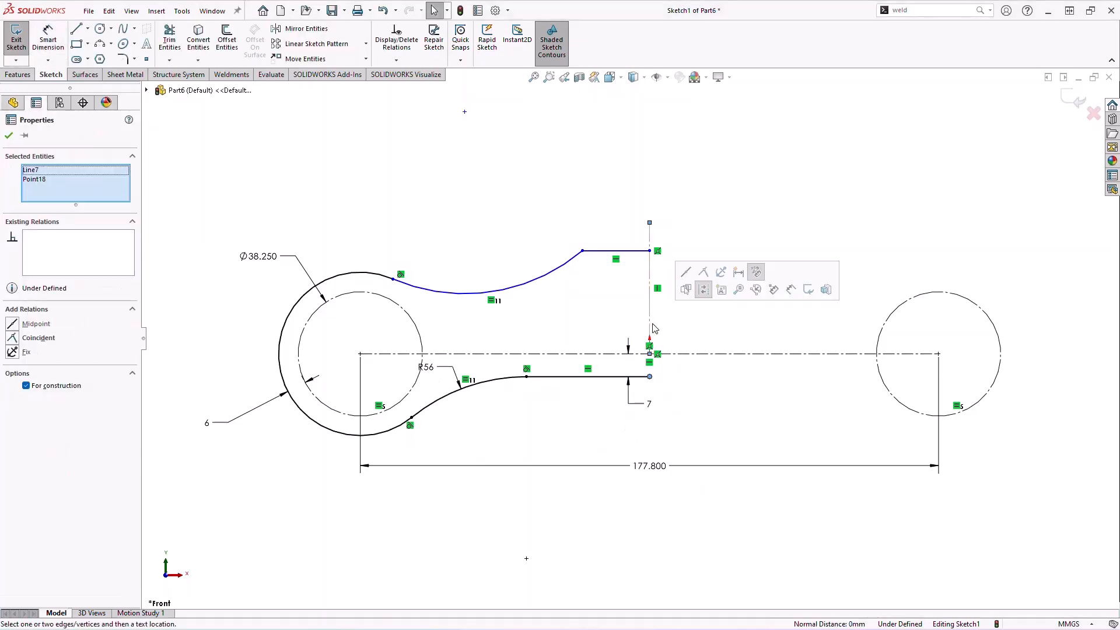
left_click(704, 272)
left_click(726, 426)
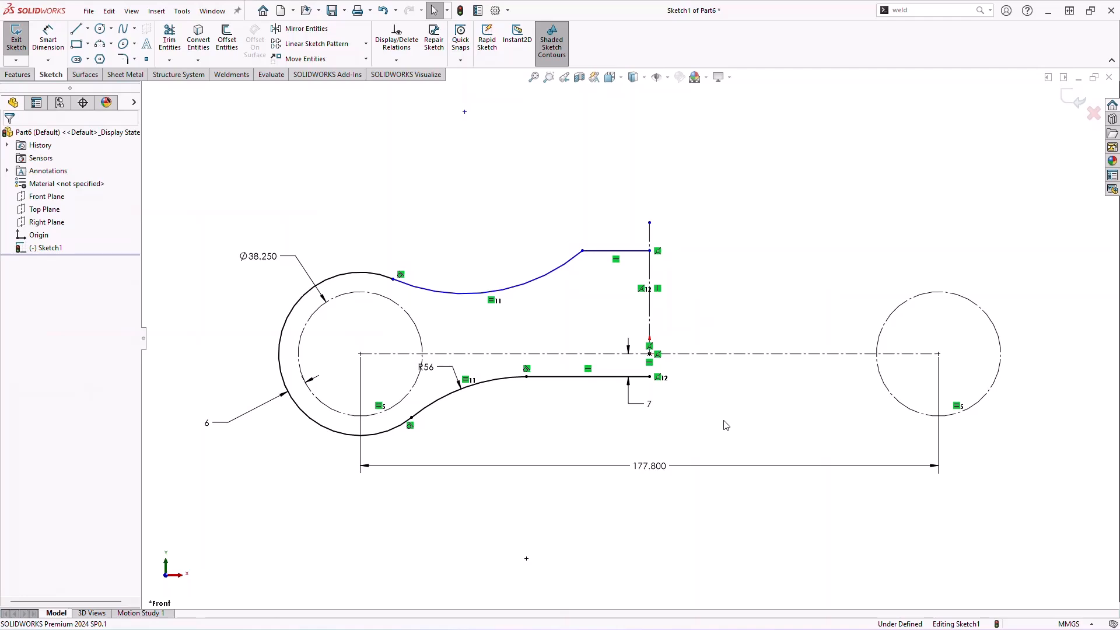
Dimension the vertical distance between the left ends of the upper and lower lines as 56 mm, placed right of the vertical construction line
key("s")
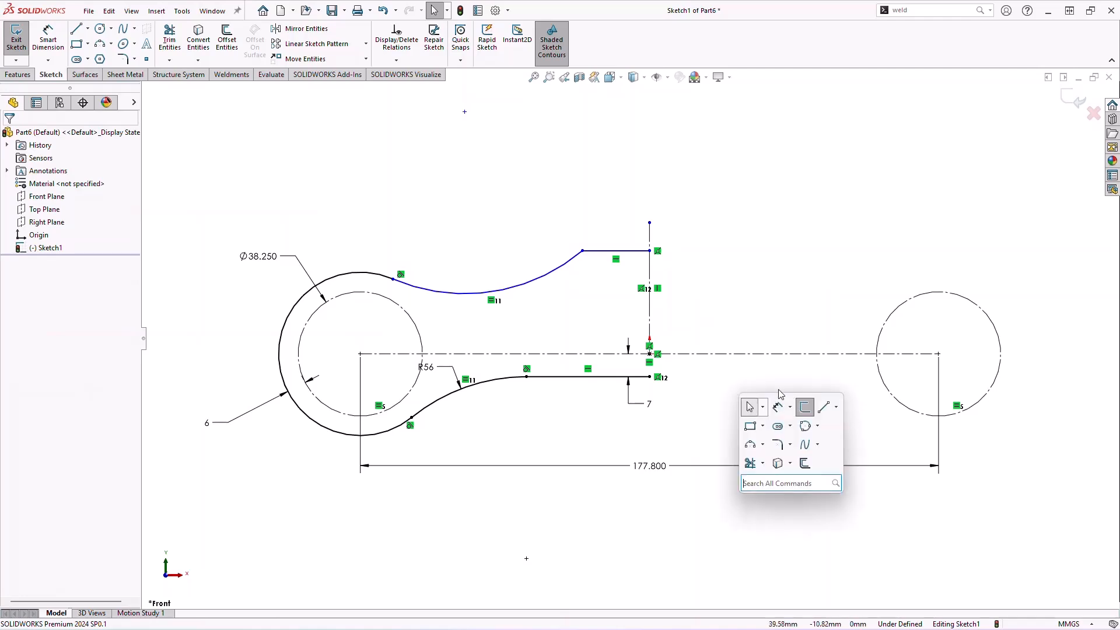
left_click(748, 407)
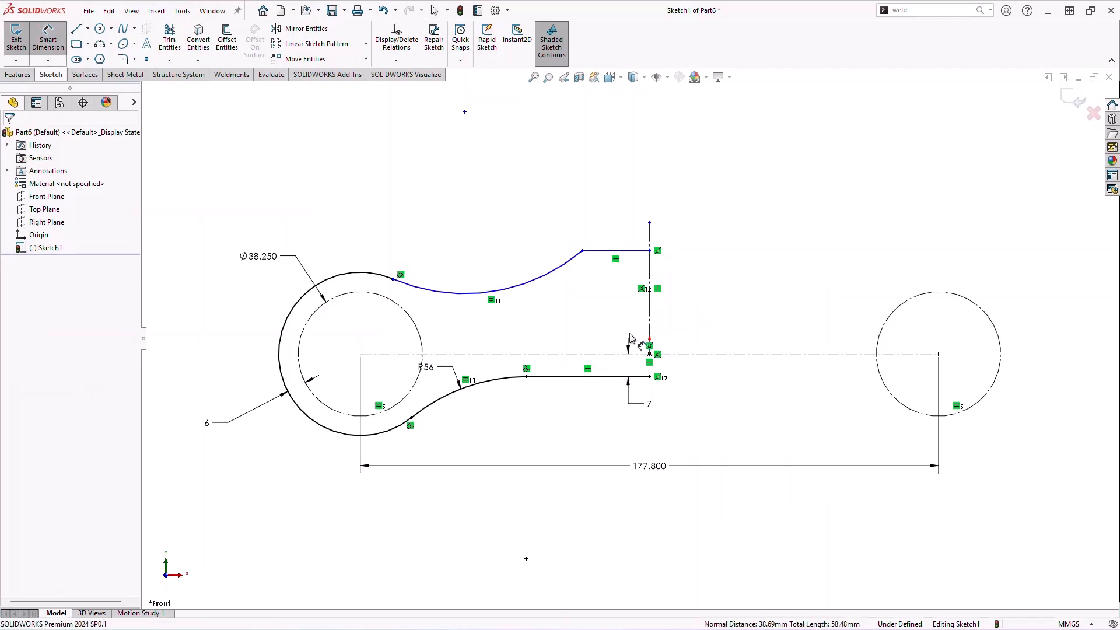
left_click(526, 376)
left_click(582, 251)
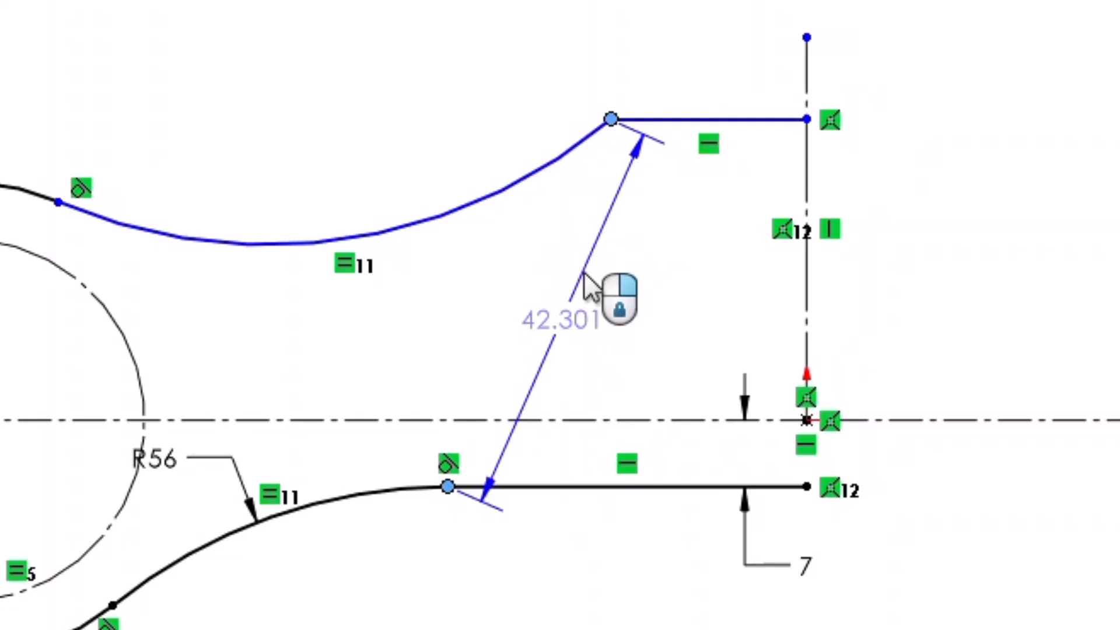
right_click(583, 272)
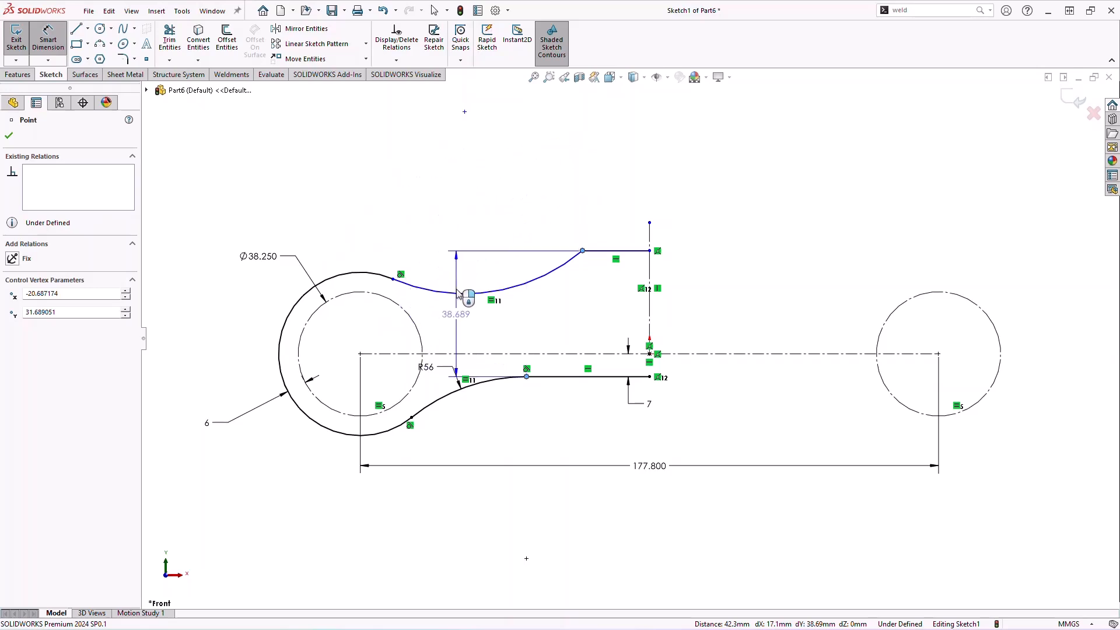
left_click(745, 308)
key("Return")
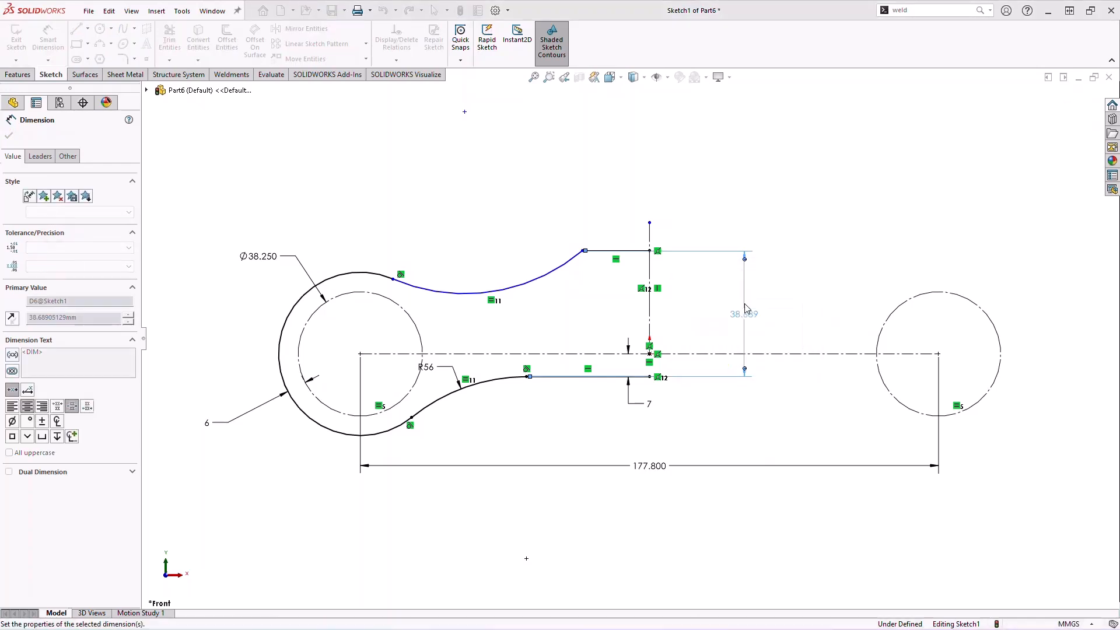
left_click(616, 291)
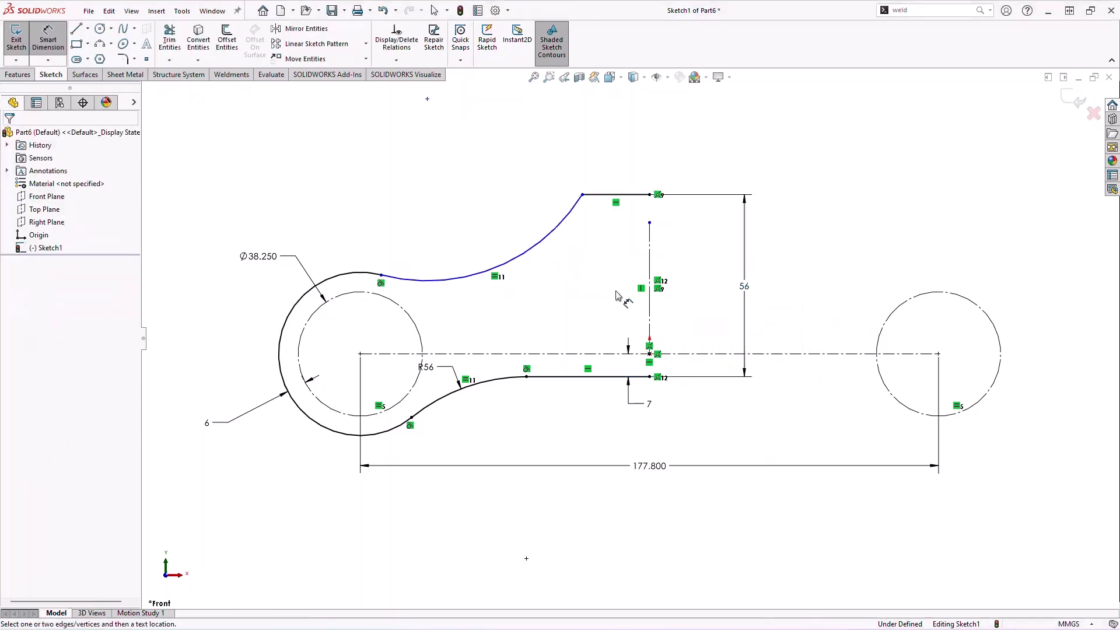
key("Escape")
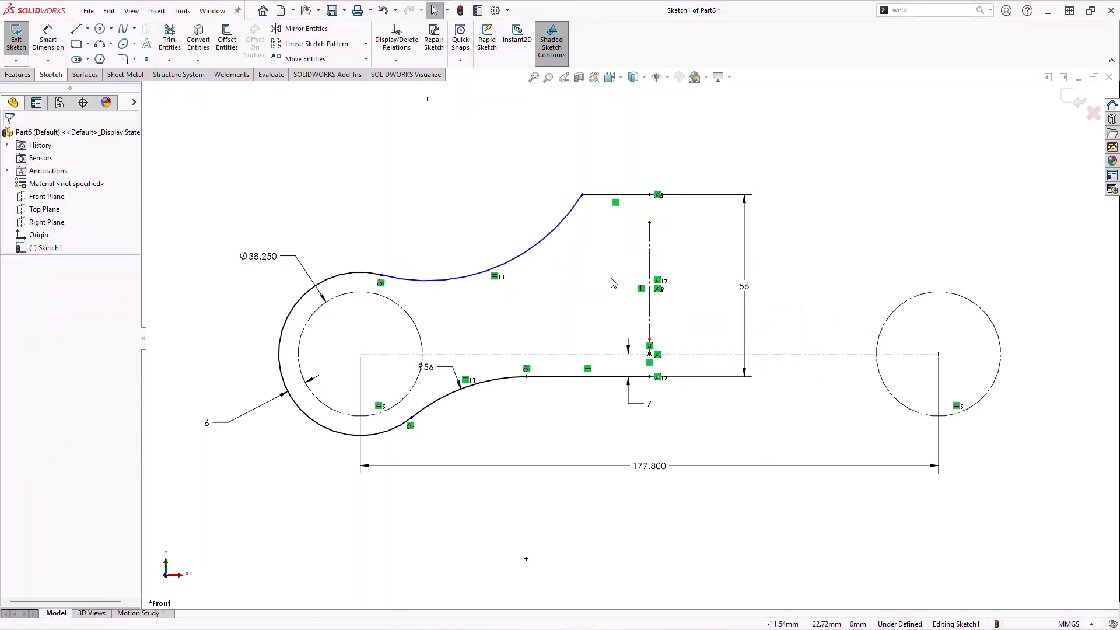
Align the left ends of the upper and lower lines vertically, and attach the vertical construction line's upper end to the upper line's right end
left_click(582, 195)
left_click(527, 377, "ctrl")
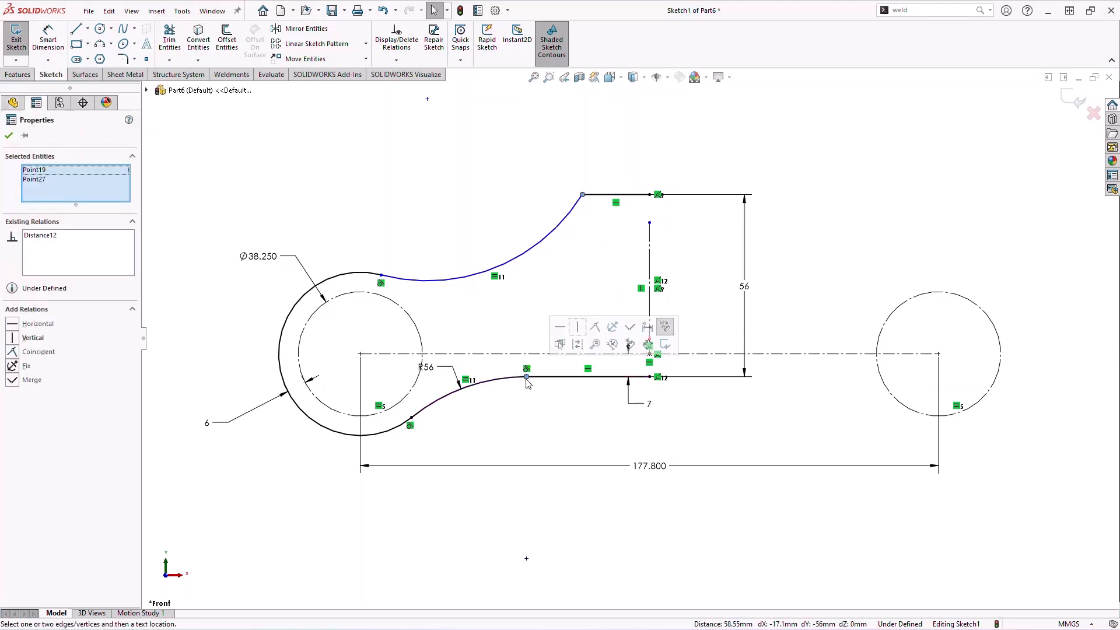
left_click(577, 328)
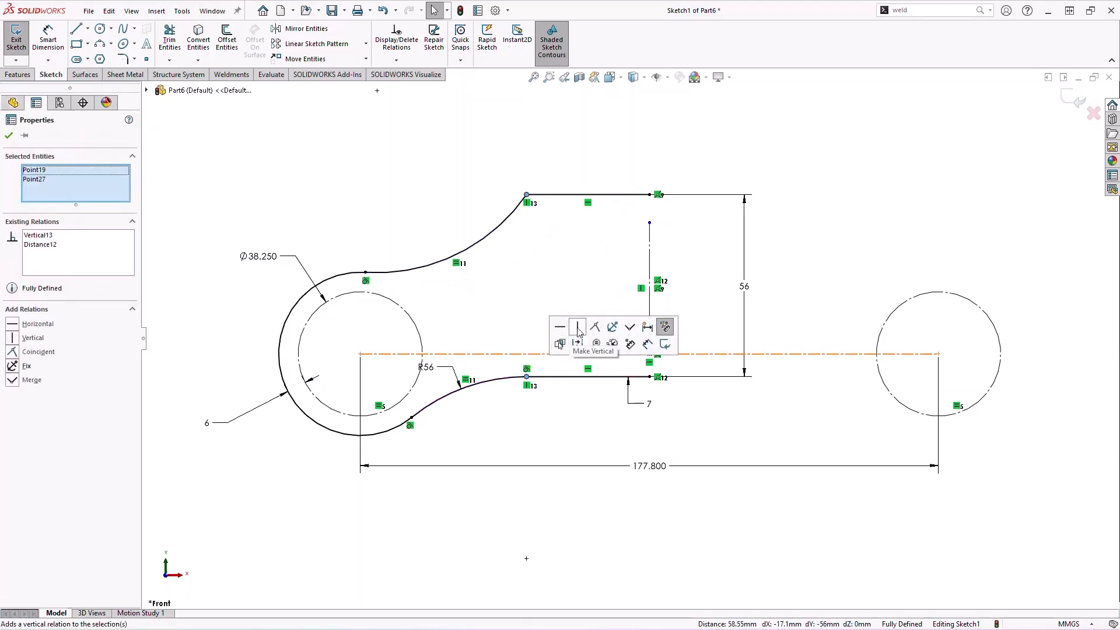
left_click(499, 305)
left_click_drag(649, 222, 650, 195)
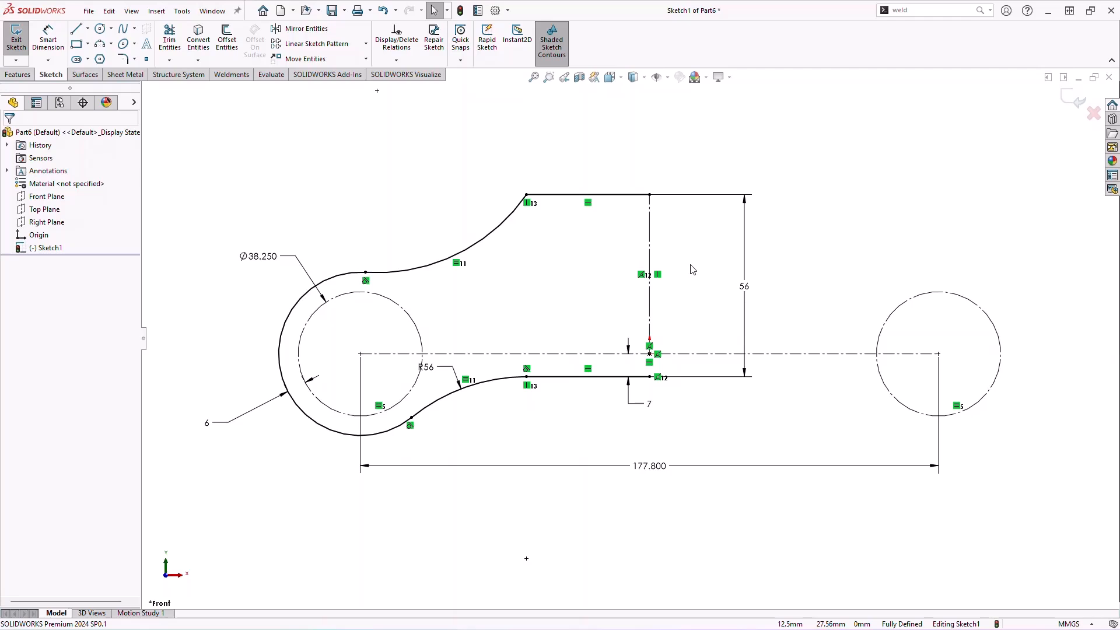
Mirror the left half of the profile, including its construction circle, about the vertical construction line with the Mirror Entities command
key("s")
left_click(576, 377)
type("mirror")
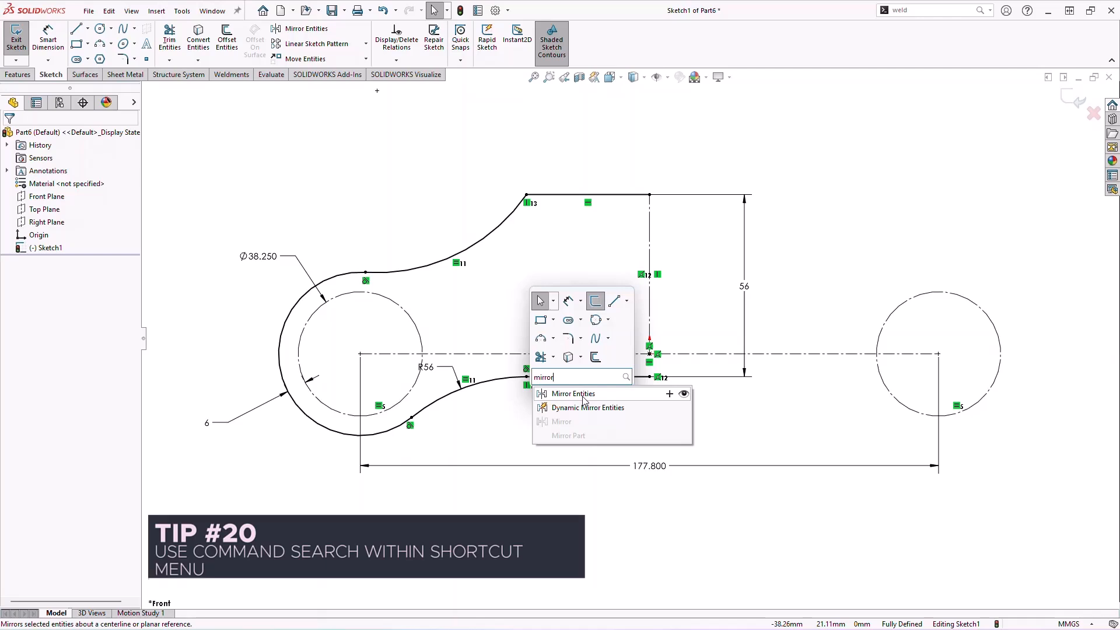
left_click(584, 394)
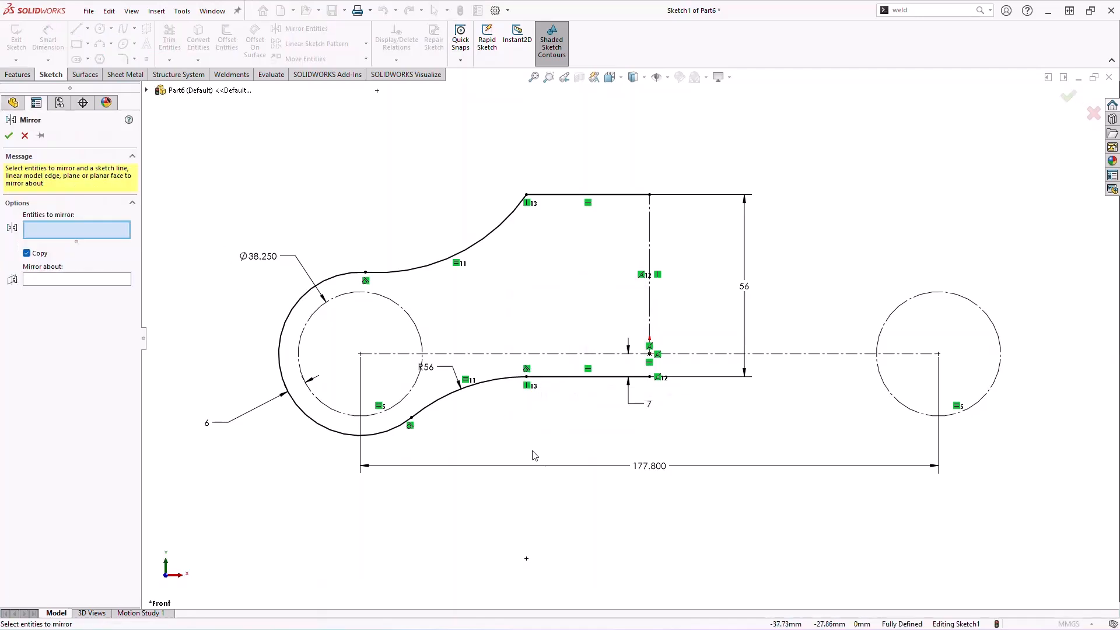
left_click_drag(271, 183, 684, 453)
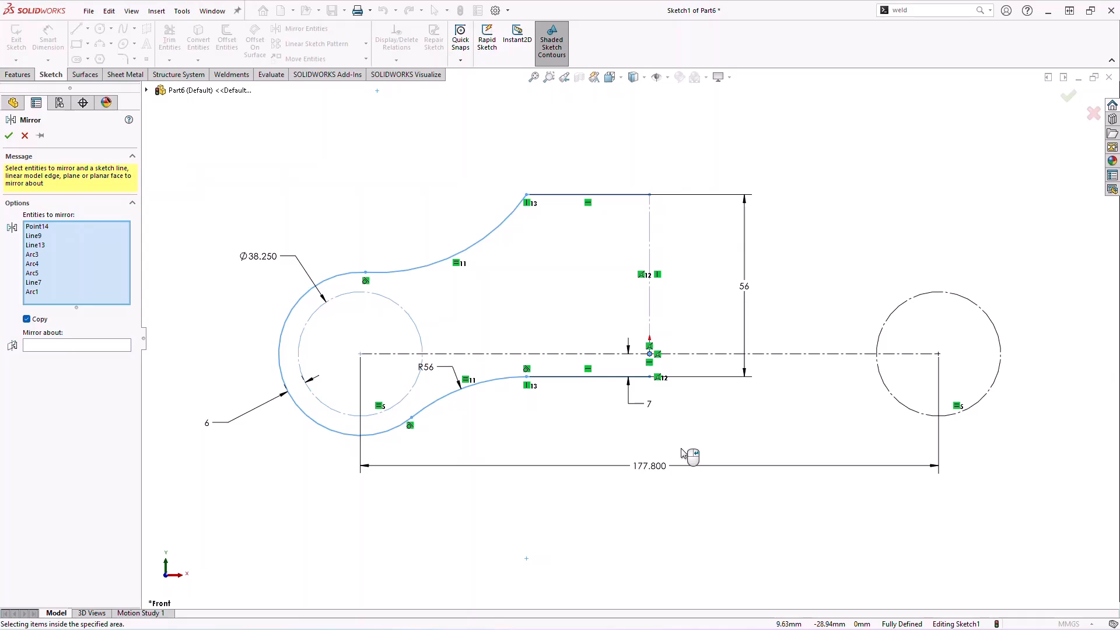
right_click(682, 454)
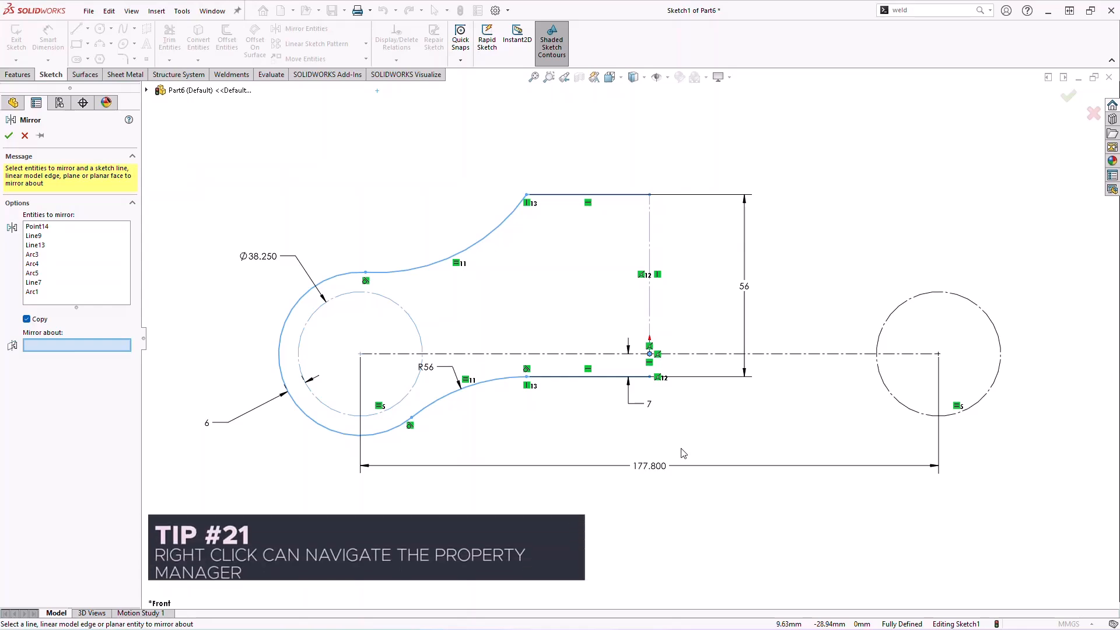
left_click(650, 308)
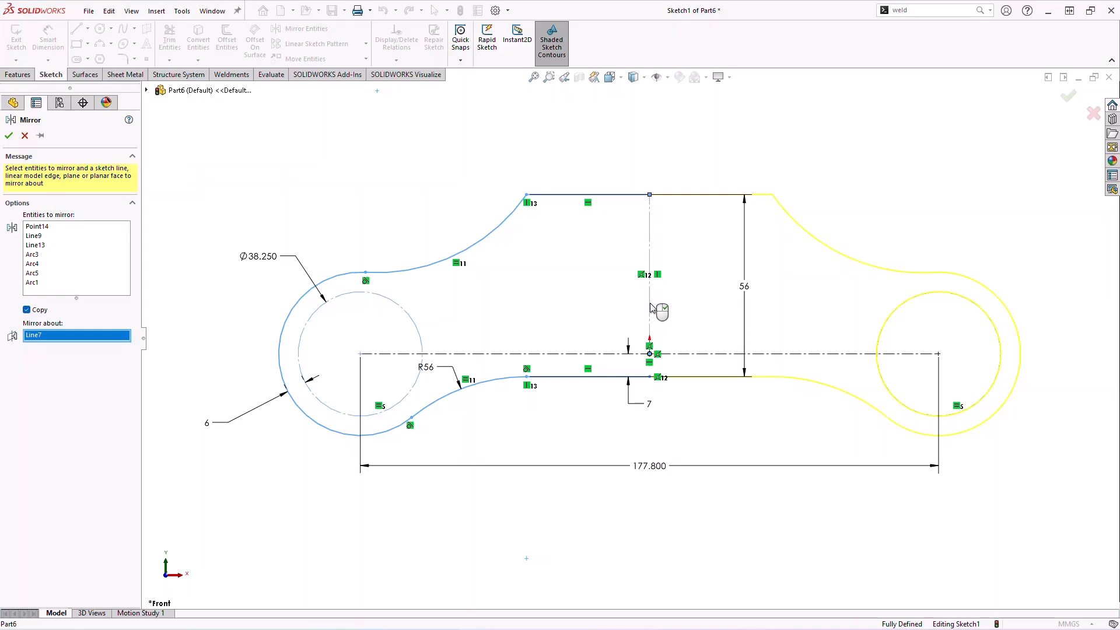
right_click(651, 309)
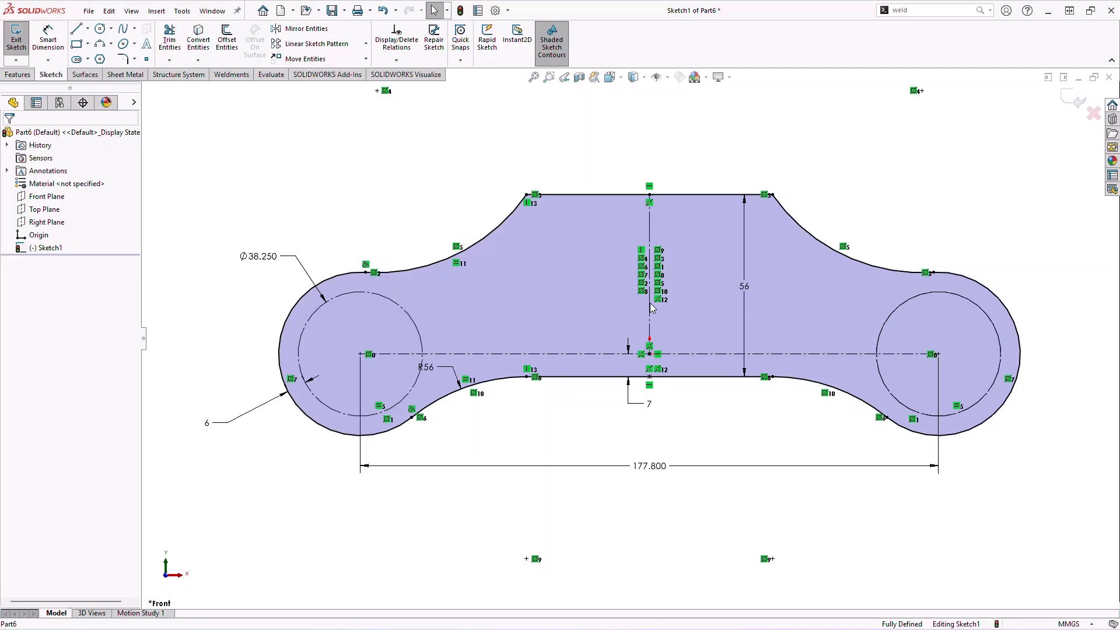
Hide the sketch relation symbols and exit the profile sketch
left_click(667, 78)
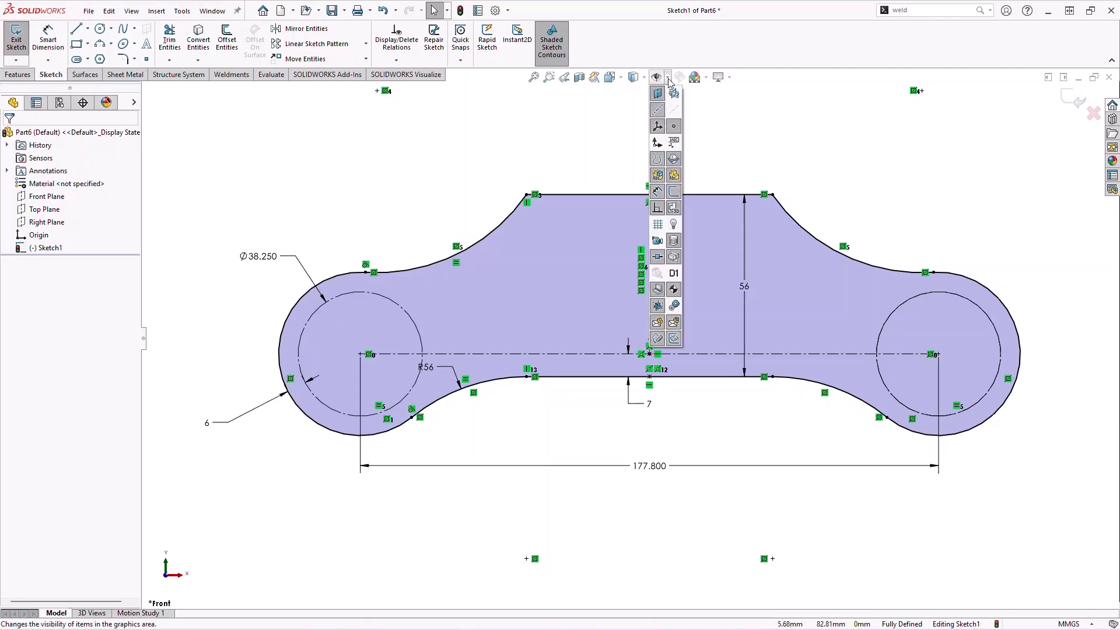
left_click(657, 209)
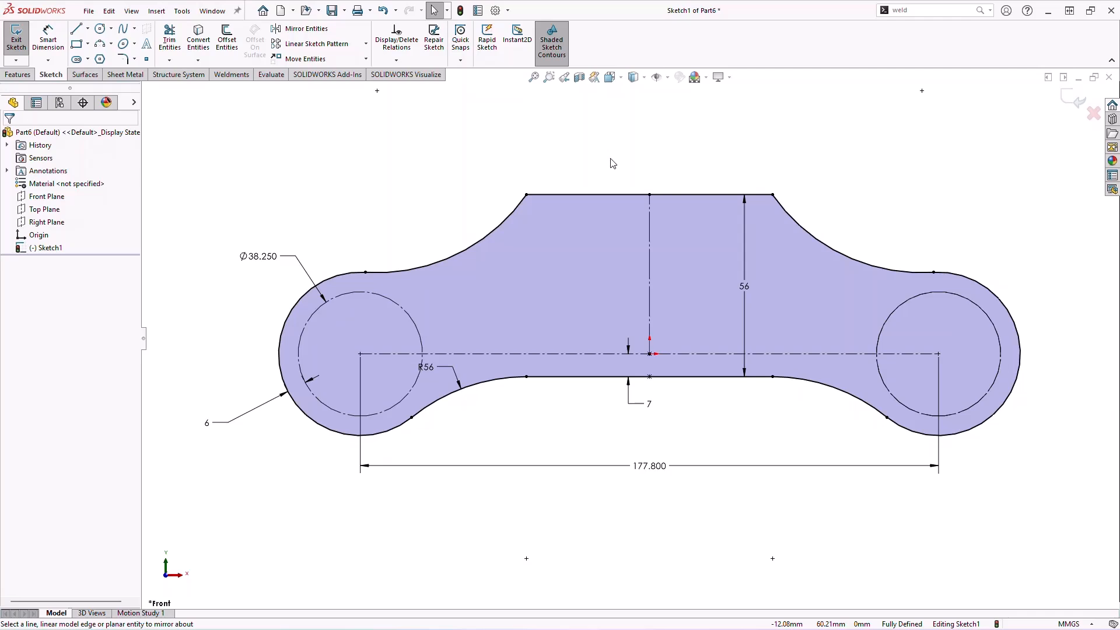
key("d")
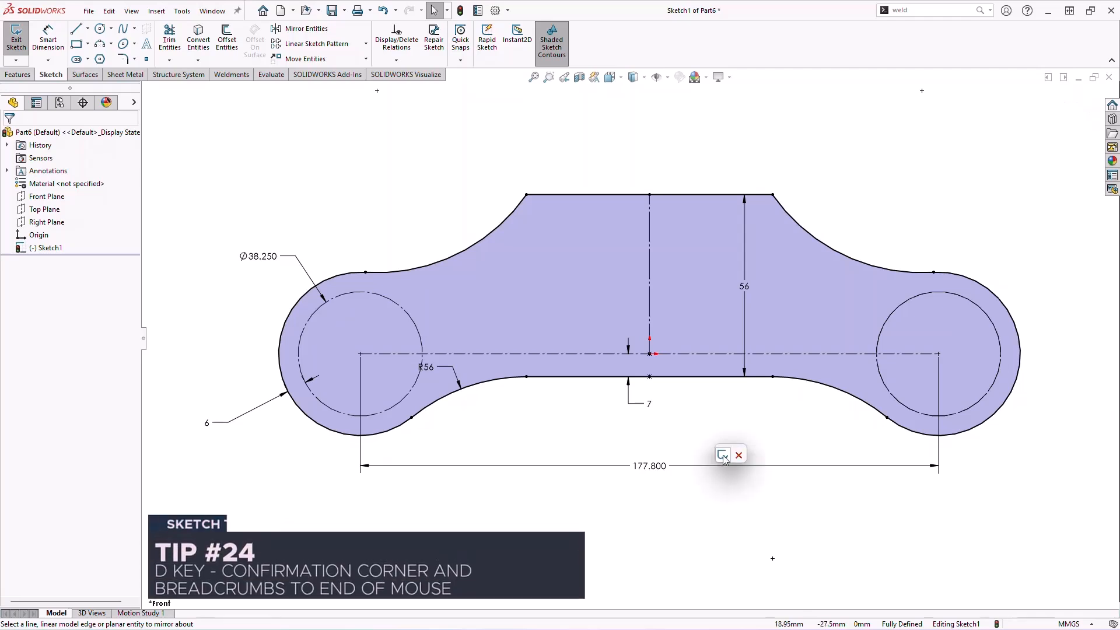
left_click(723, 456)
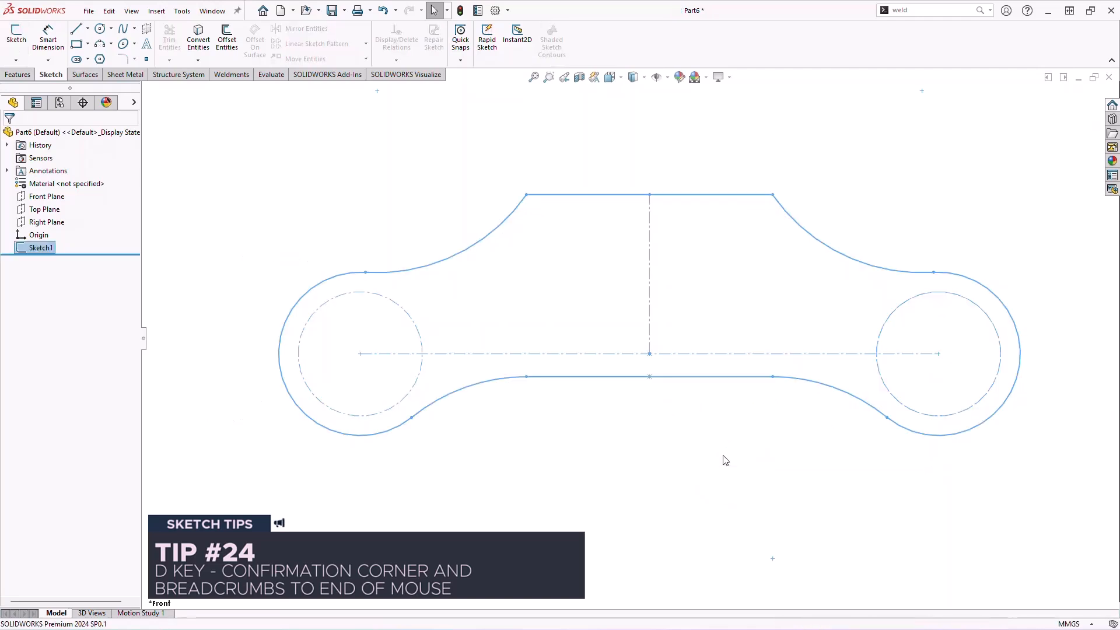
Extrude the profile sketch as a boss with the Mid Plane end condition and a depth of 20 mm
key("s")
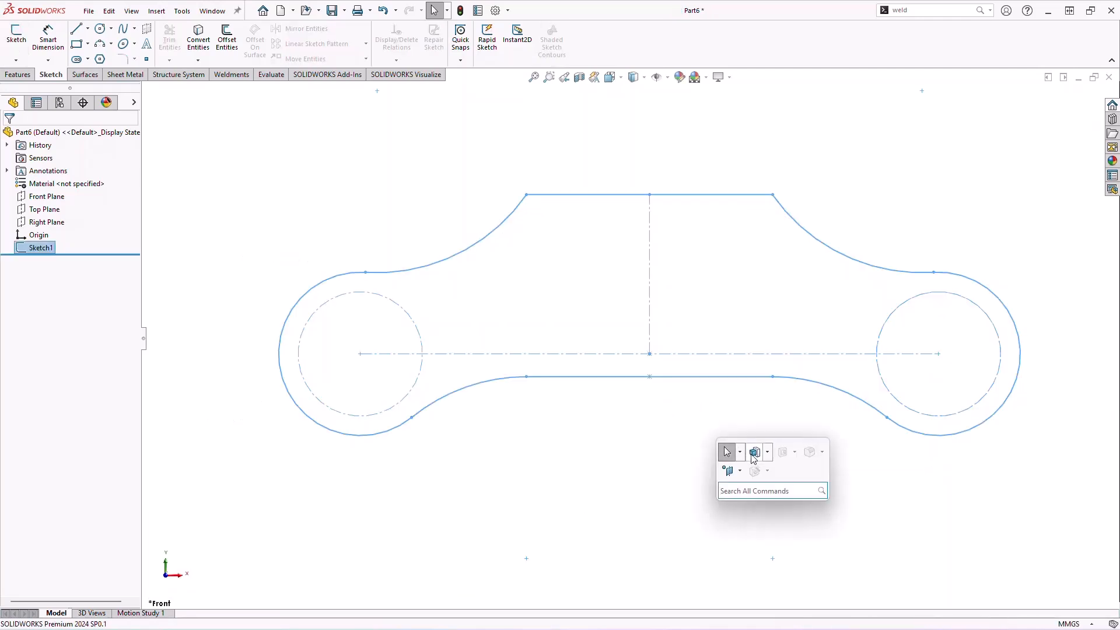
left_click(753, 452)
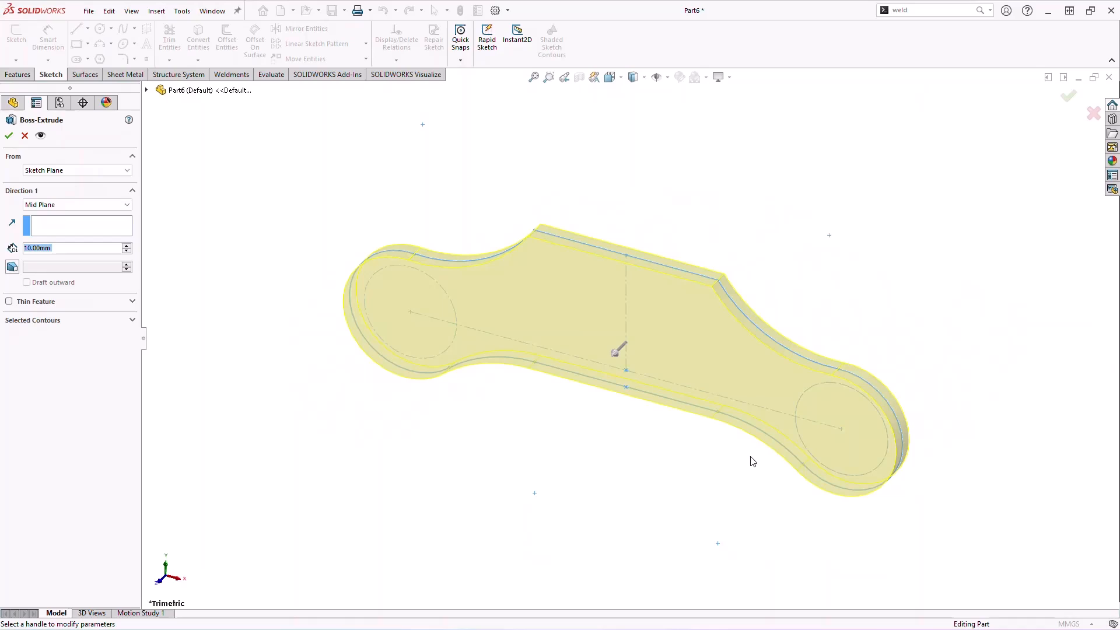
right_click(525, 409)
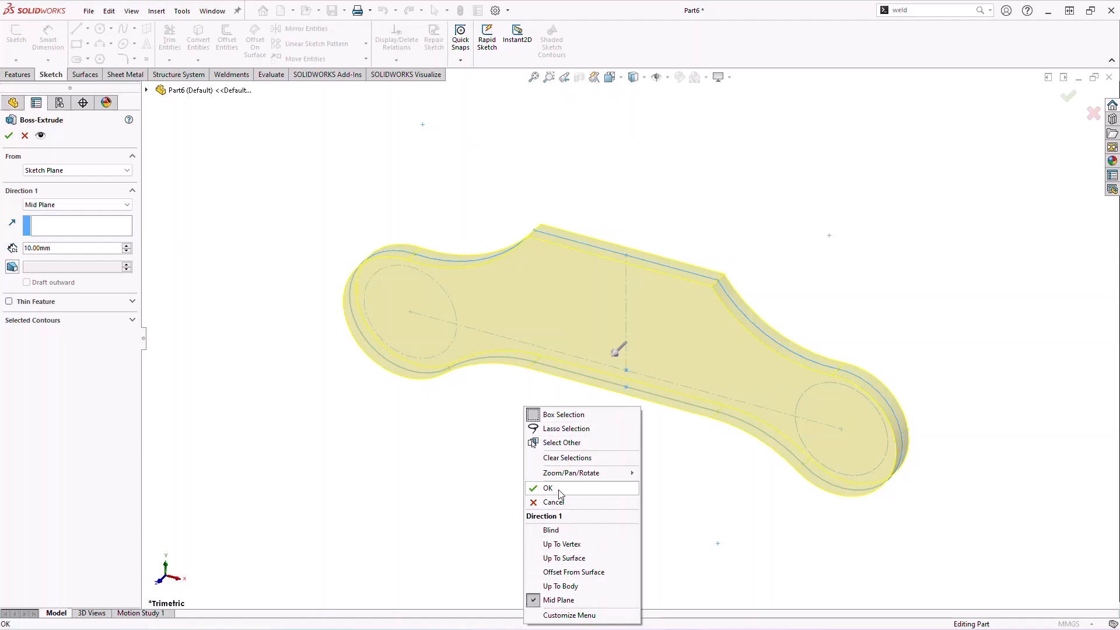
left_click(62, 249)
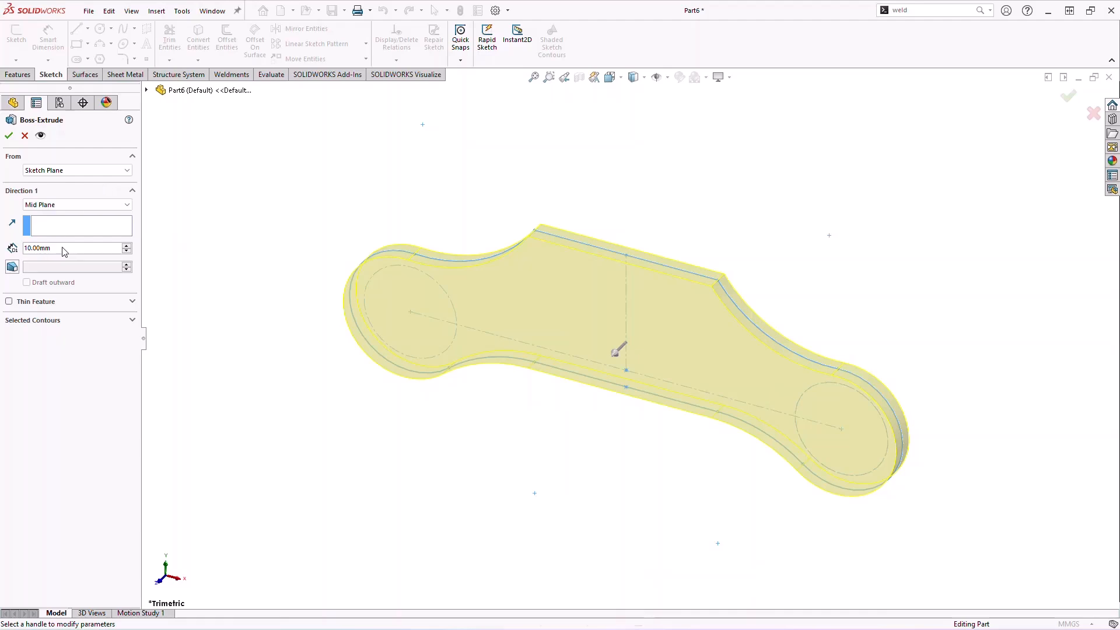
left_click_drag(62, 249, 7, 249)
type("20")
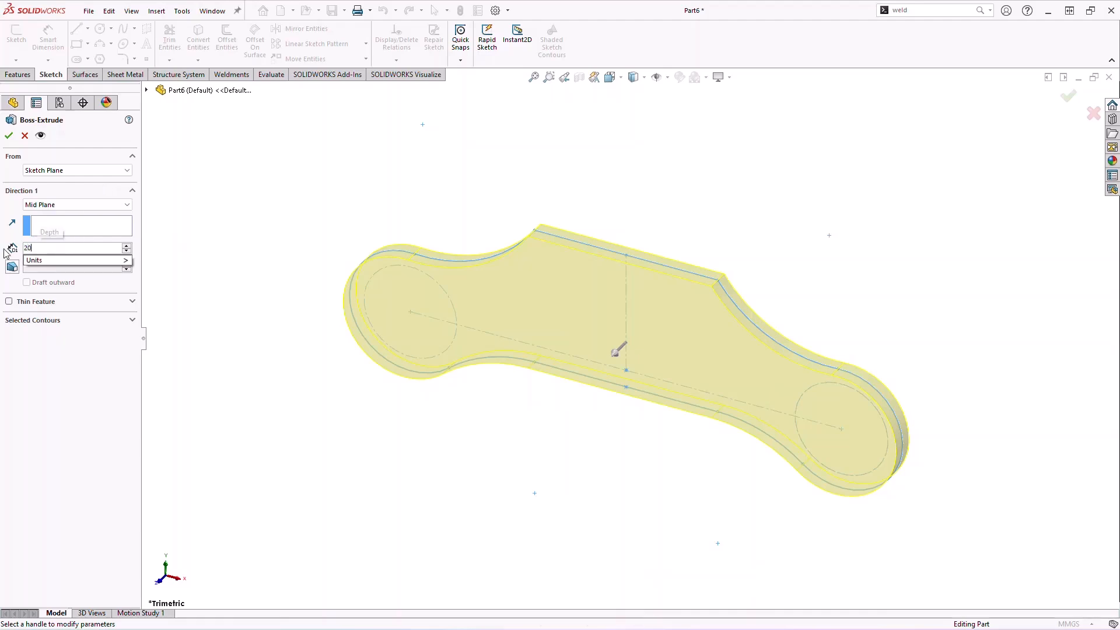
key("Return")
right_click(347, 452)
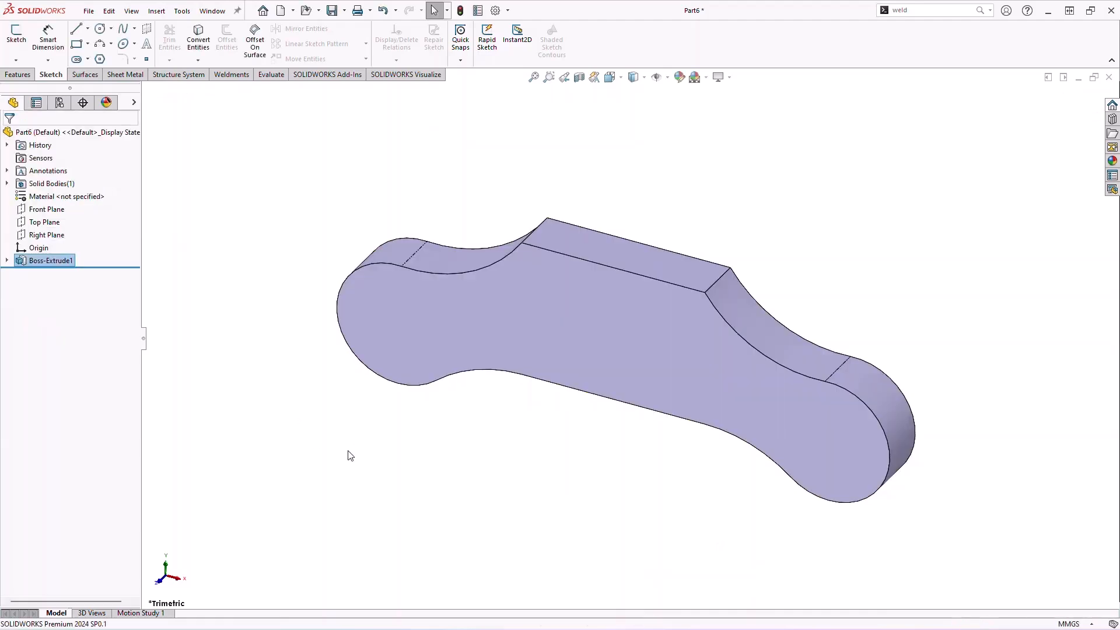
Start a new sketch on the front face of the extruded body and orient the view normal to it
left_click(619, 333)
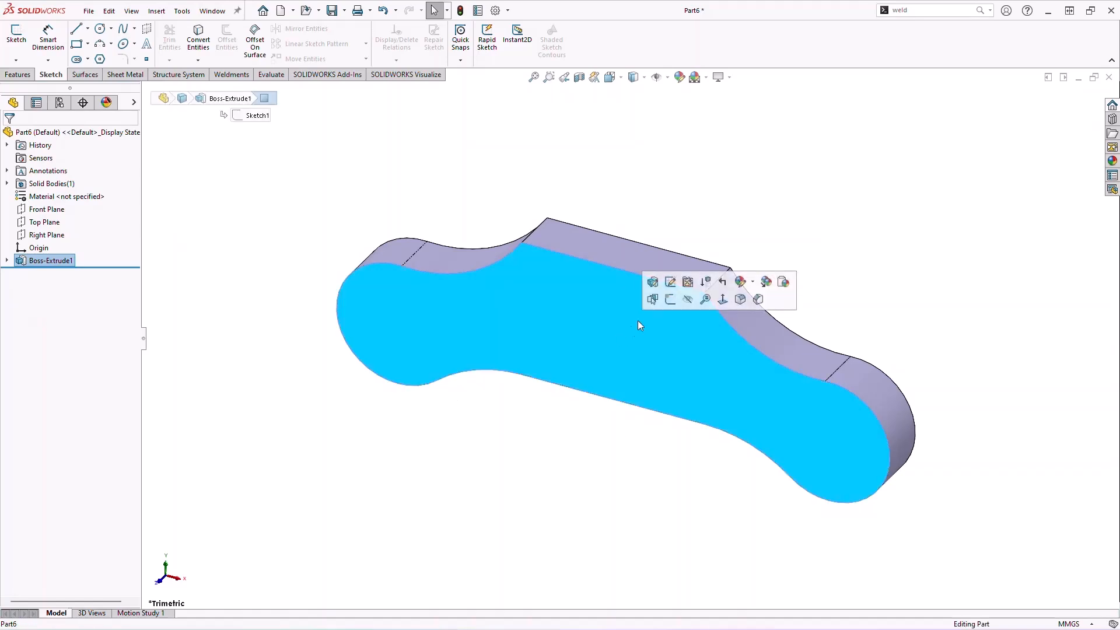
left_click(671, 299)
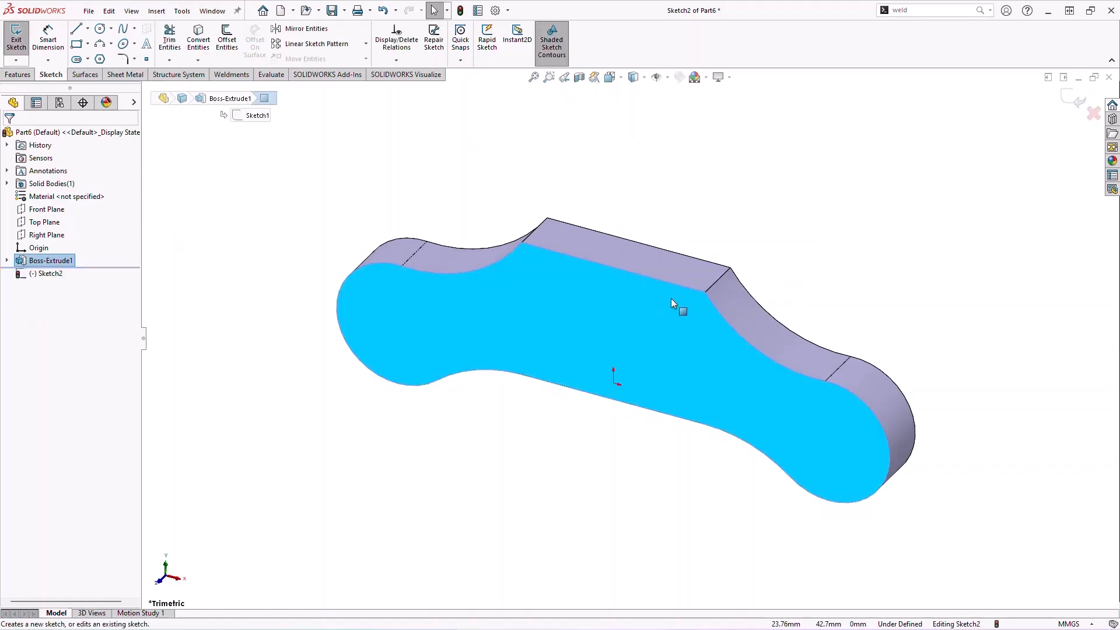
key("ctrl+8")
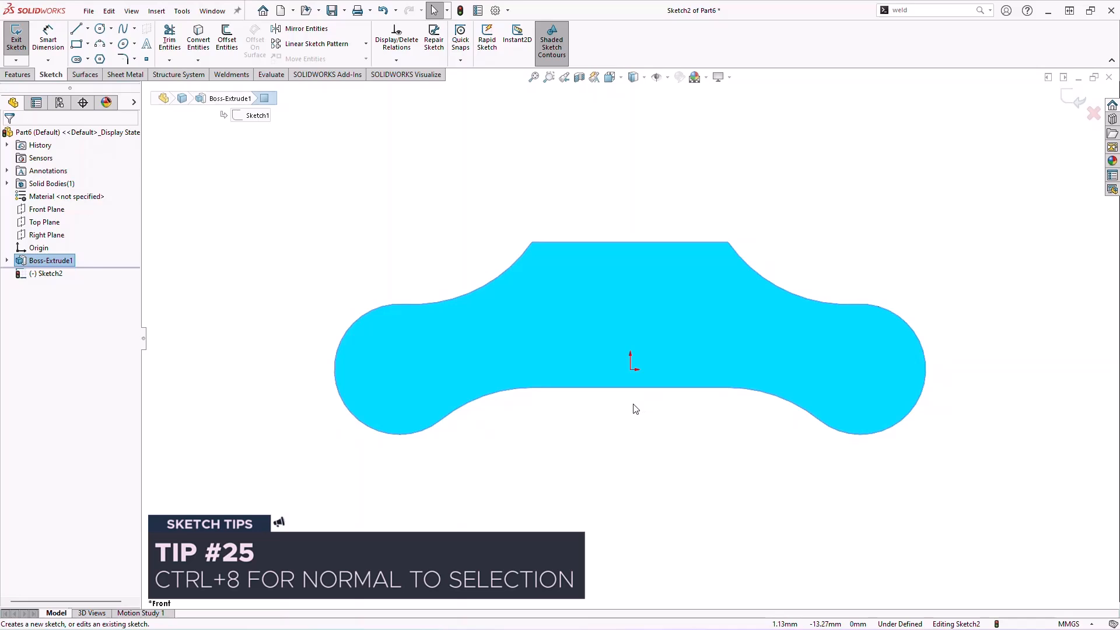
scroll(635, 409, "down", 2)
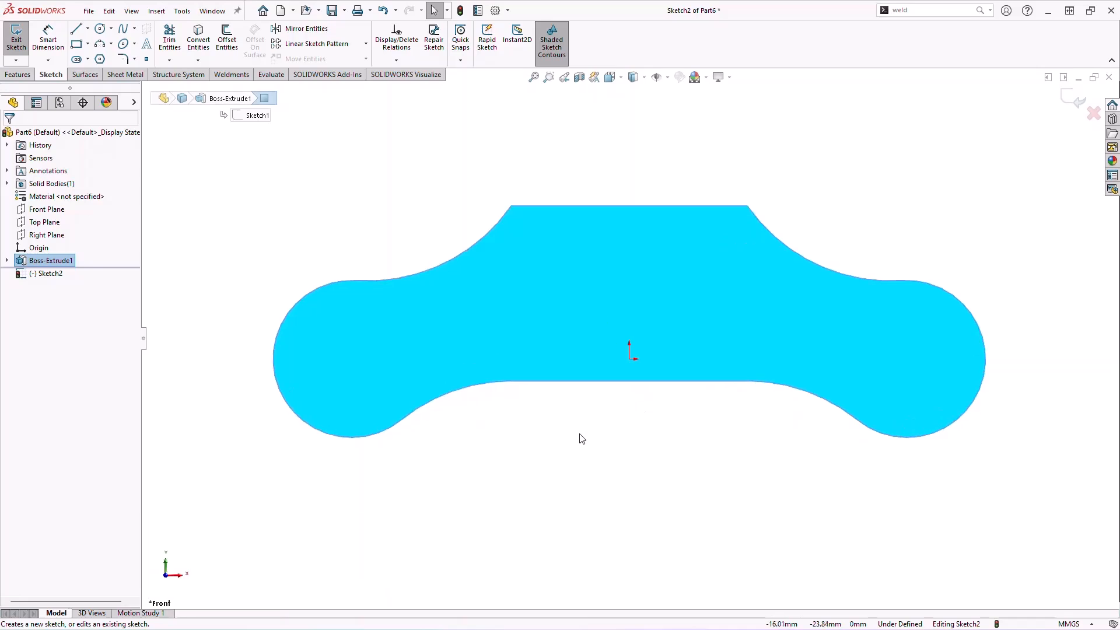
left_click(8, 260)
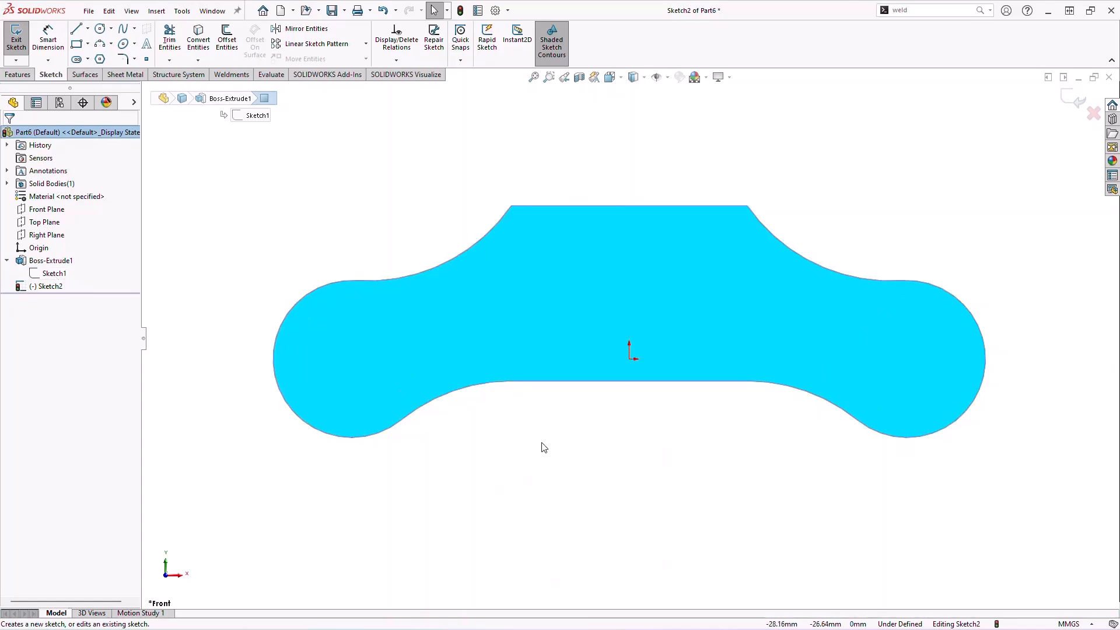
Sketch circles centred on the left and right rounded ends, with radii of about 17 mm and 16 mm respectively
key("s")
left_click(624, 477)
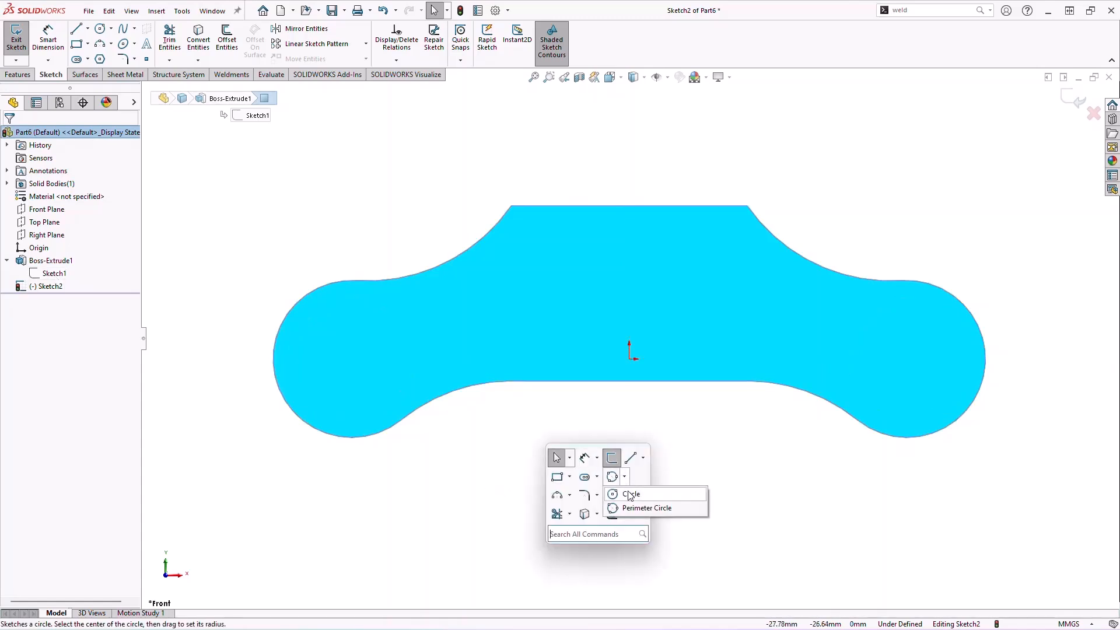
left_click(627, 491)
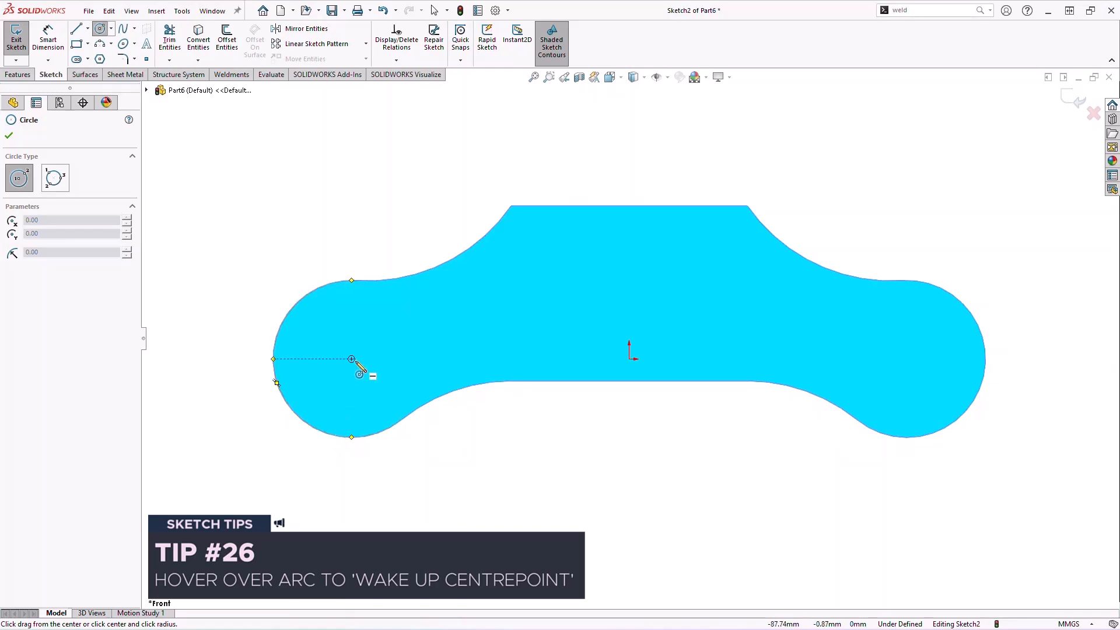
left_click_drag(351, 359, 377, 408)
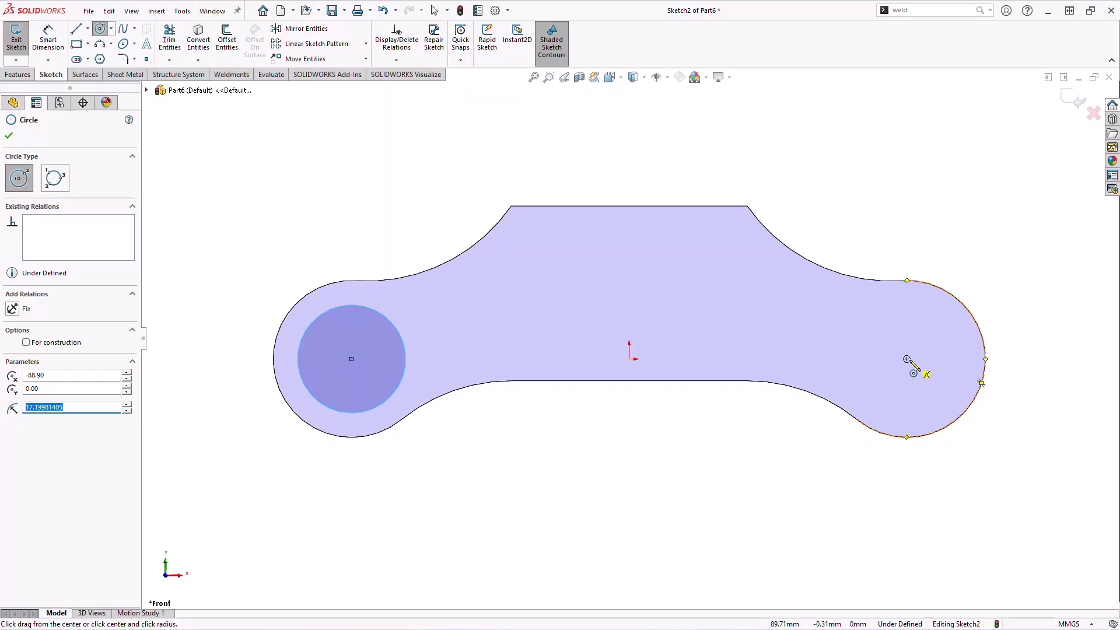
left_click_drag(906, 359, 942, 394)
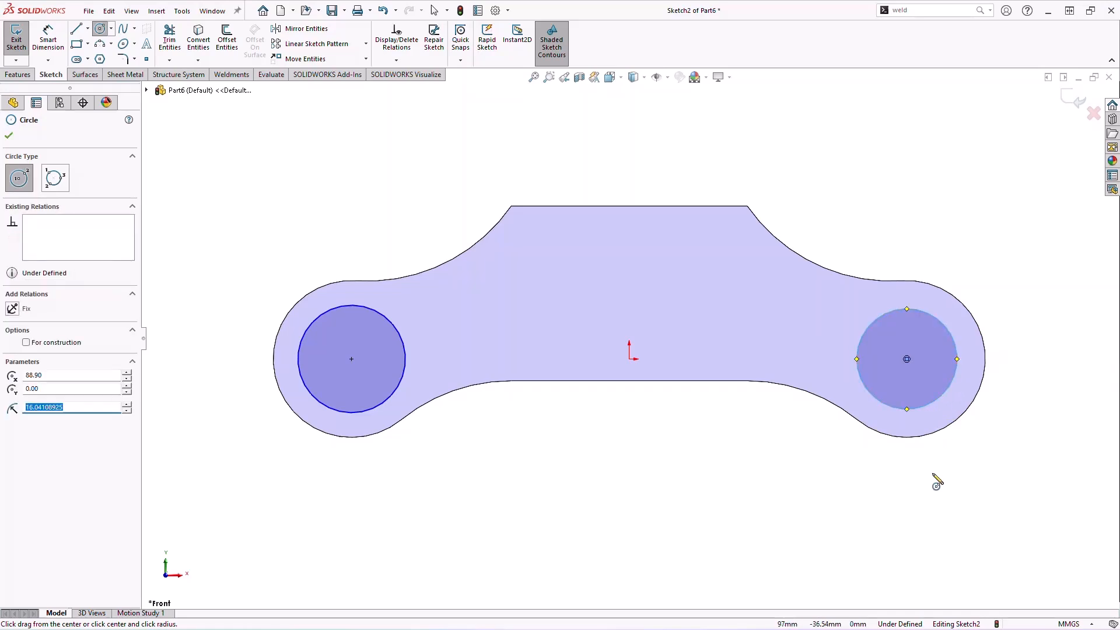
key("Escape")
key("Escape")
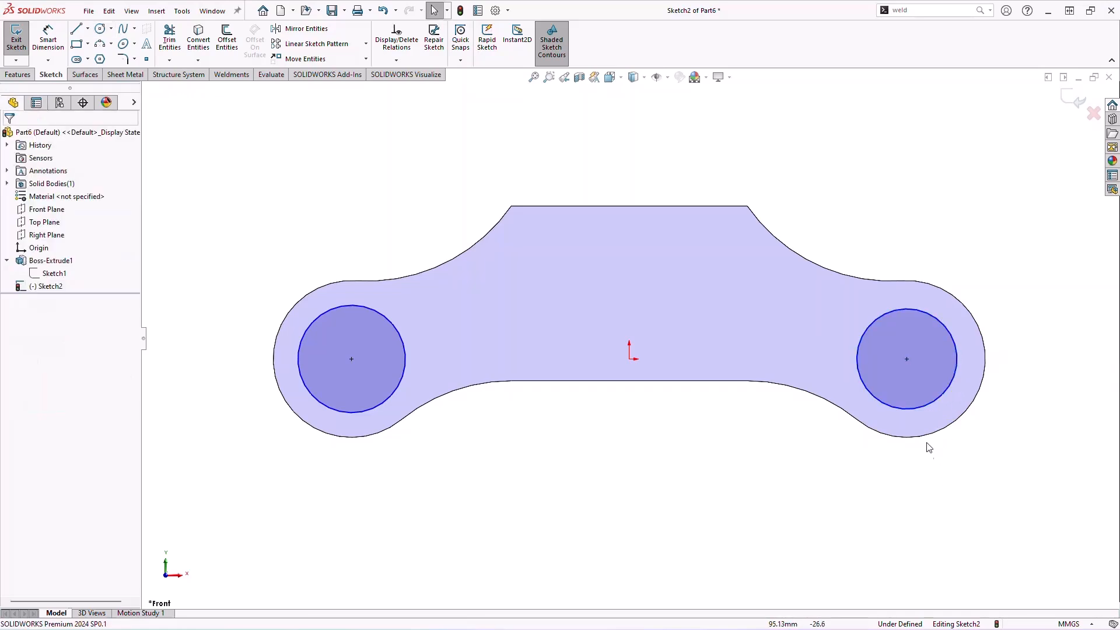
Make the two circles equal and dimension the left circle's diameter as 38.25 mm
mouse_move(936, 479)
left_mouse_down()
mouse_move(780, 380)
mouse_move(362, 375)
left_mouse_up()
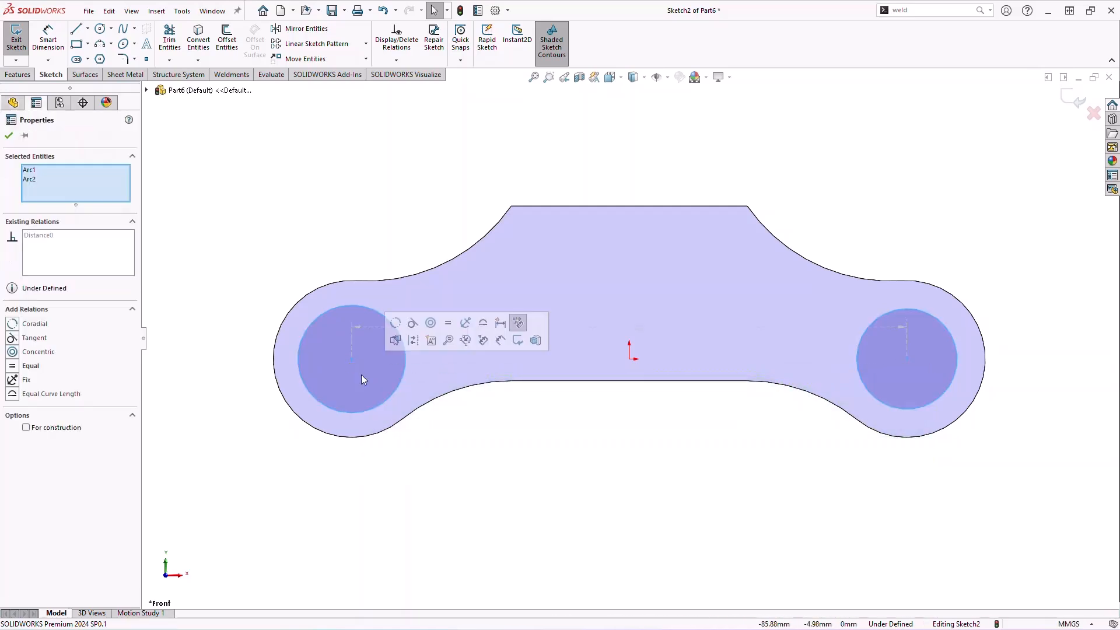
left_click(453, 323)
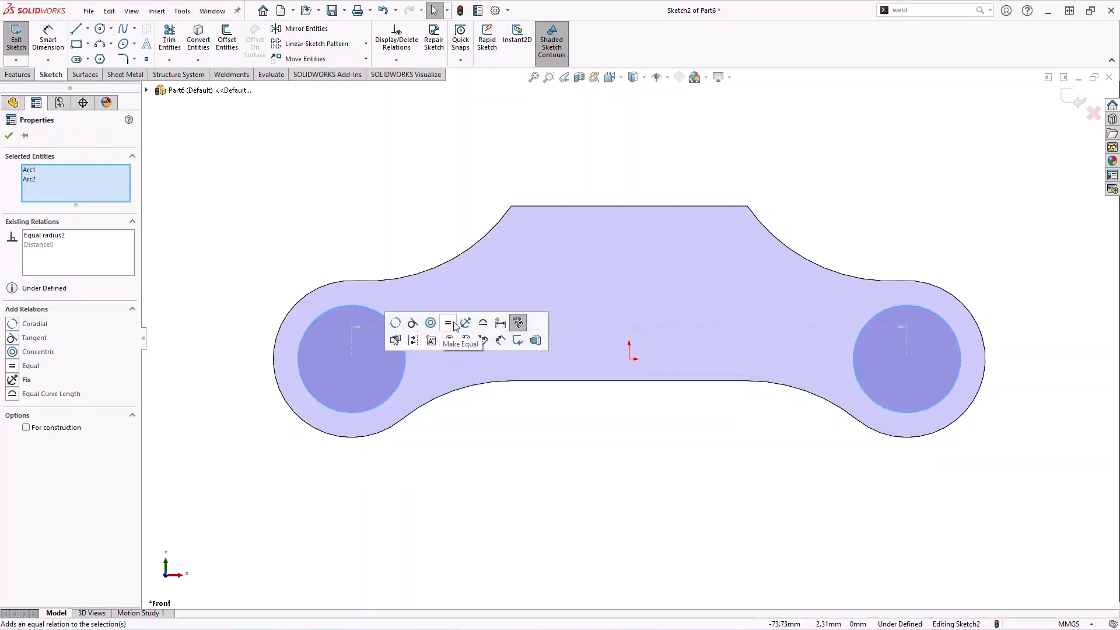
key("s")
left_click(535, 425)
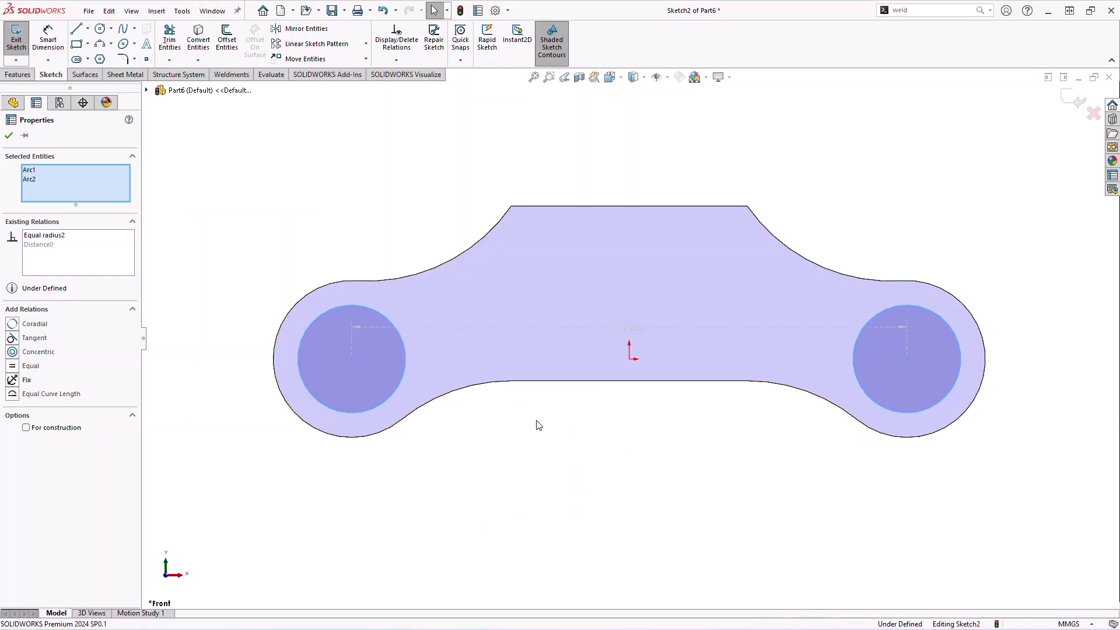
left_click(390, 399)
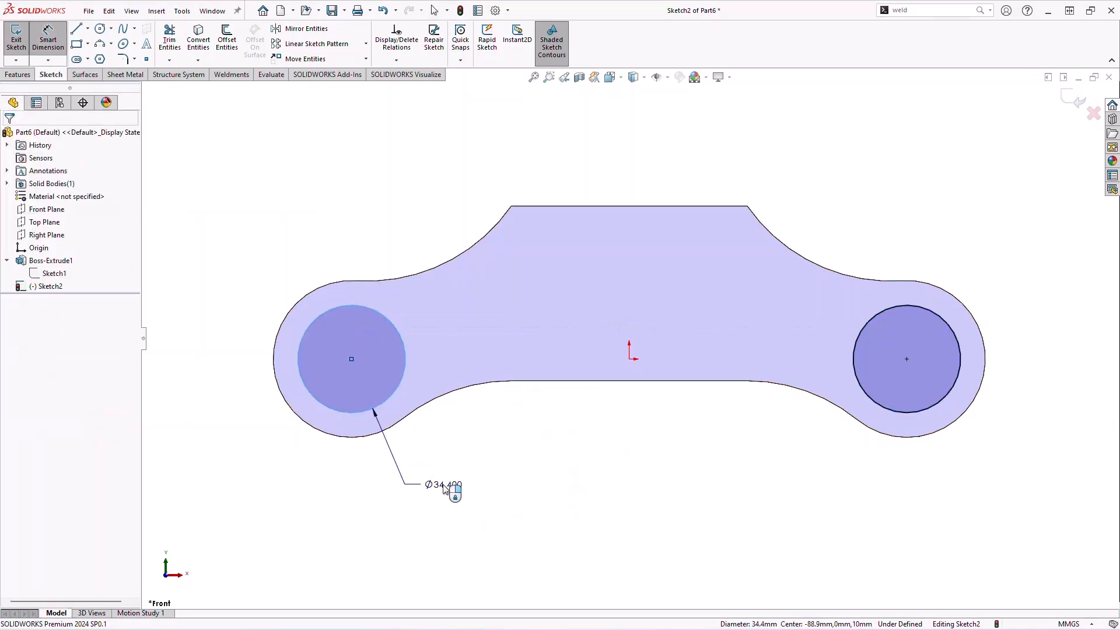
left_click(446, 487)
type("38.25")
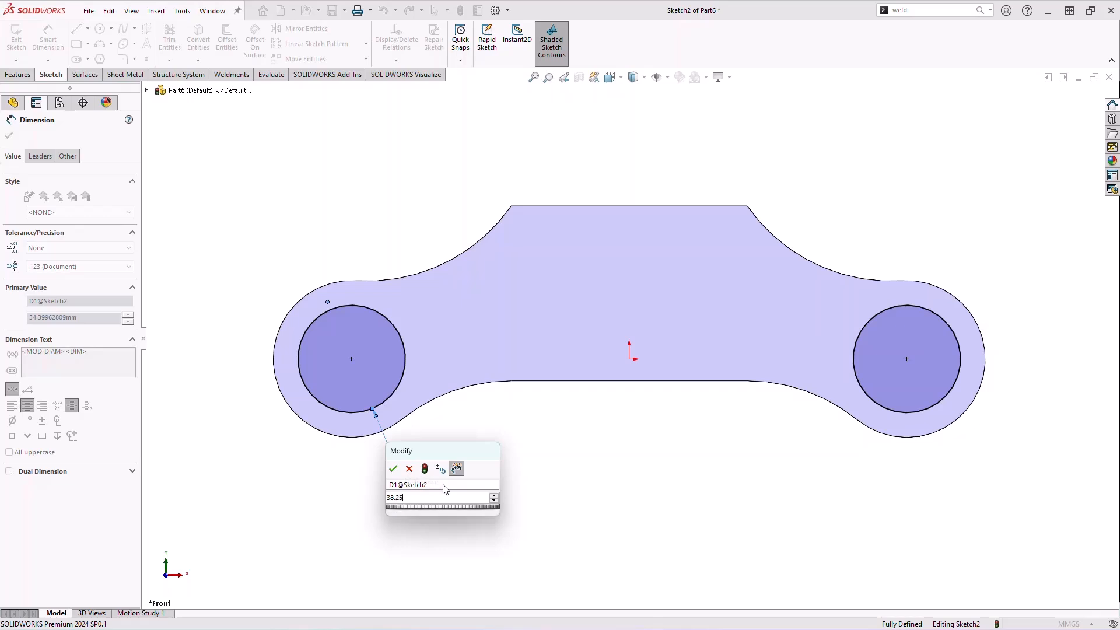
key("Return")
key("Escape")
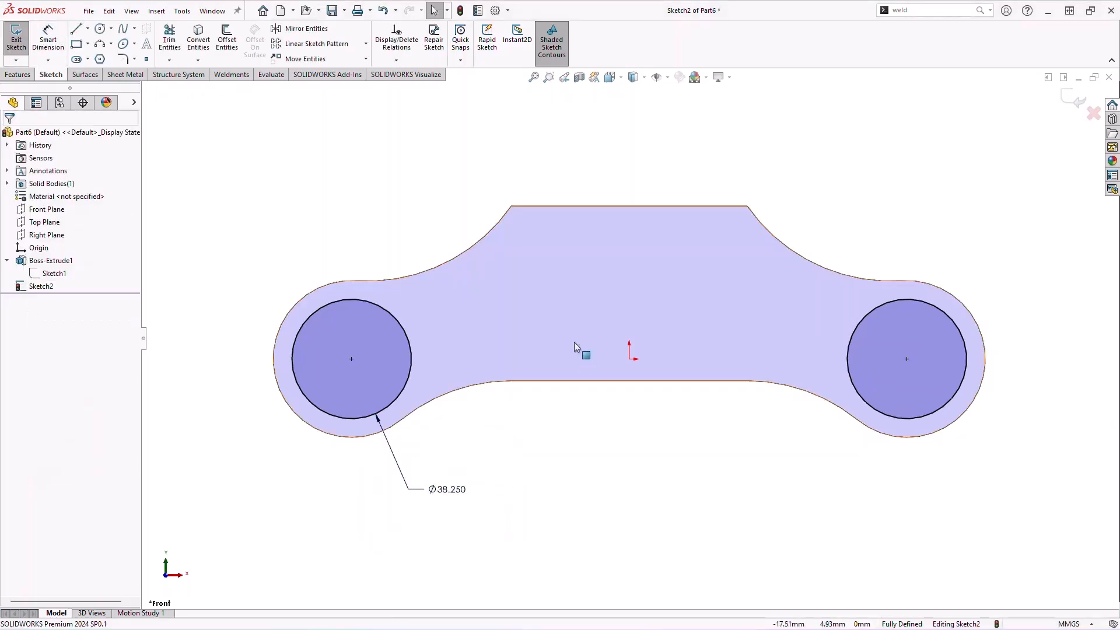
Offset the outline of the body's front face inward by 10 mm
key("s")
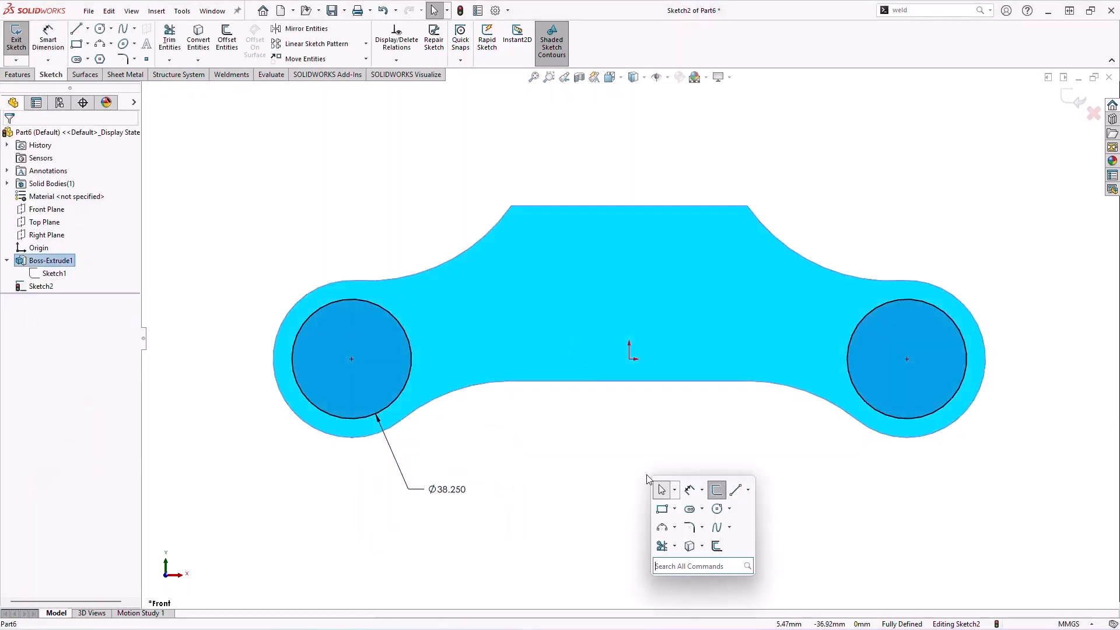
left_click(712, 548)
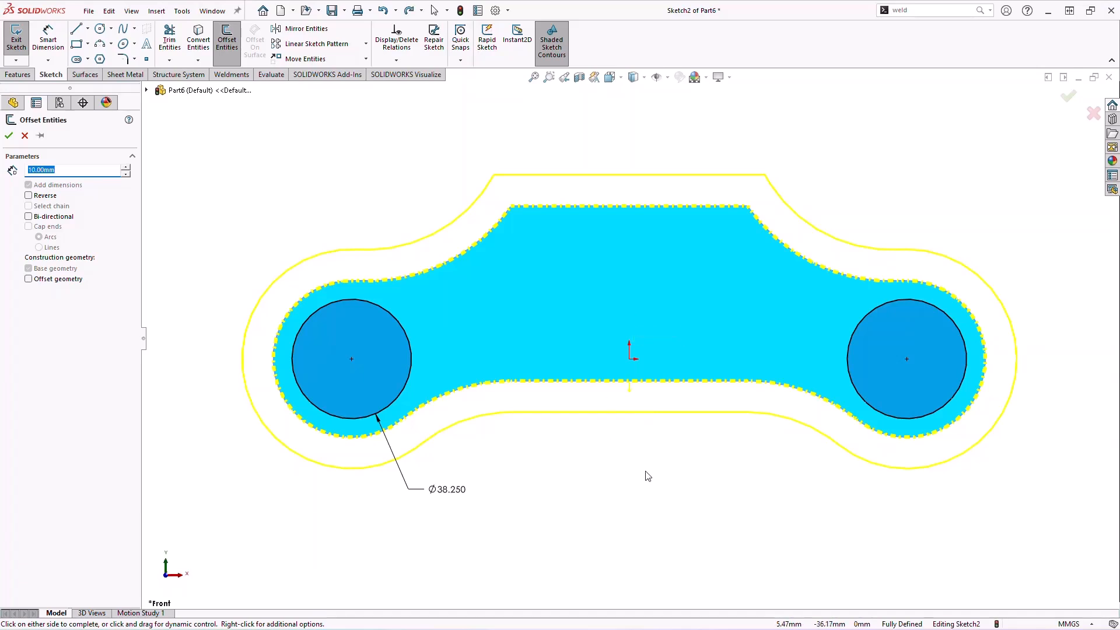
left_click(565, 320)
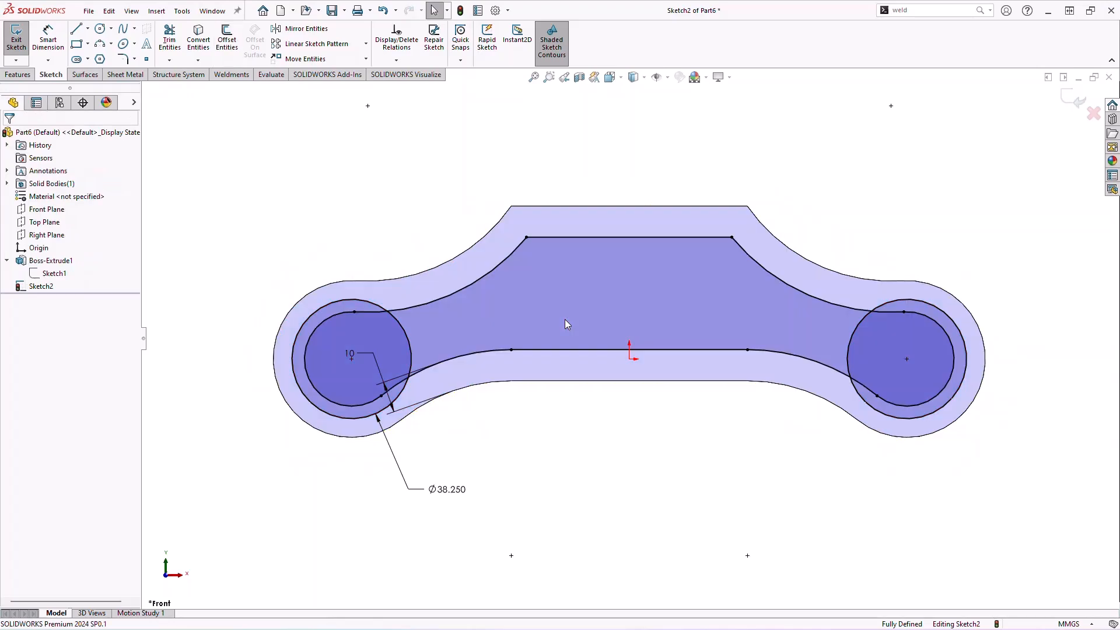
Sketch a vertical line from the midpoint of the inner offset outline's top edge down to its bottom edge
key("s")
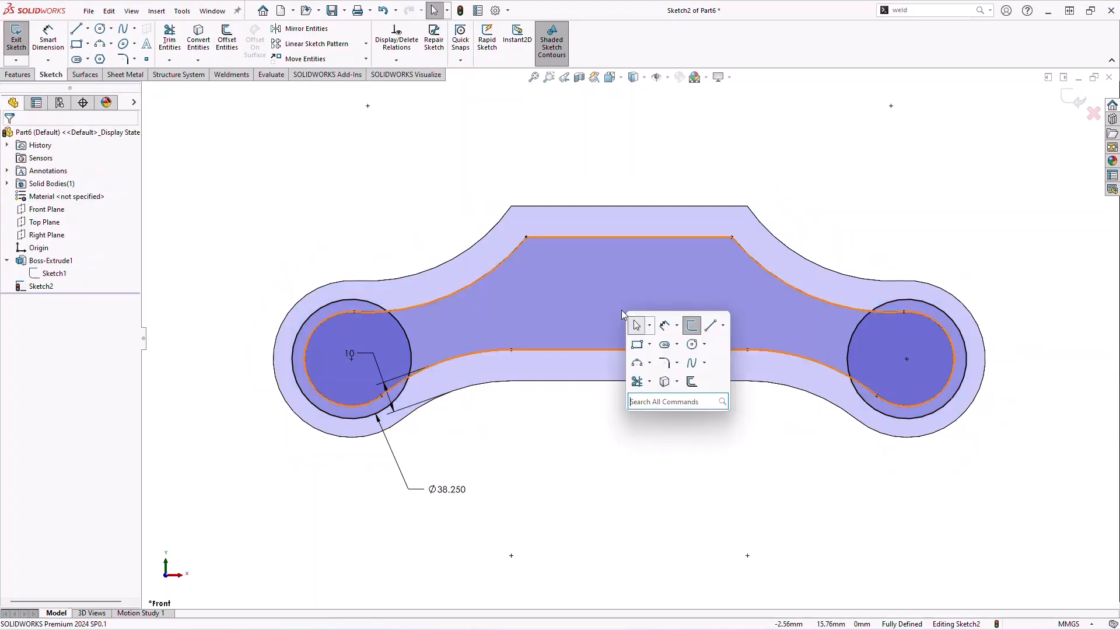
left_click(710, 326)
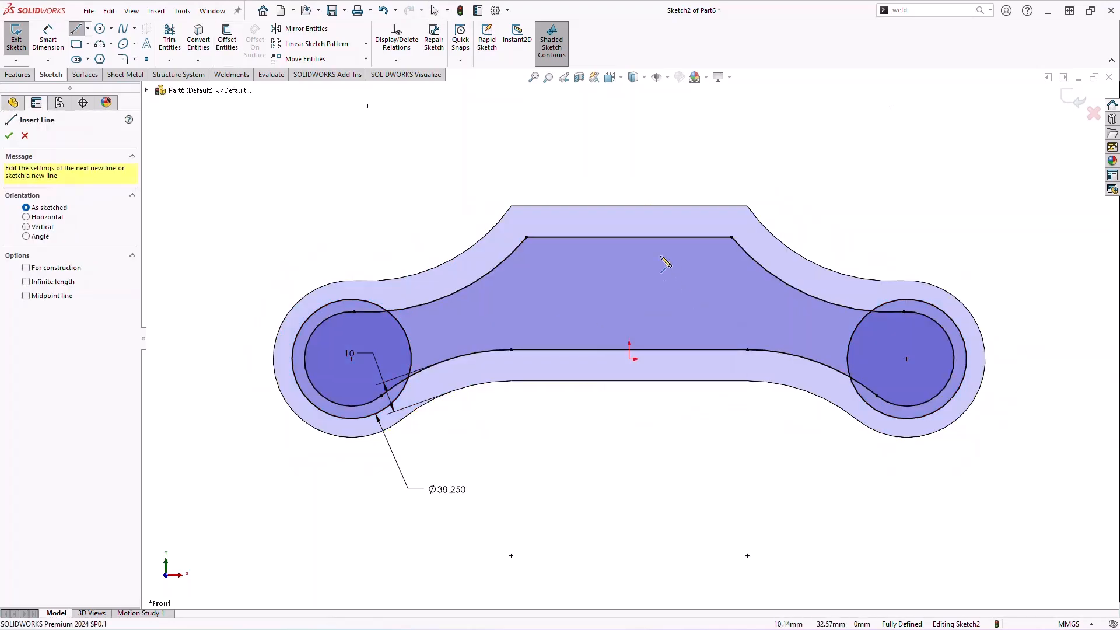
left_click(628, 237)
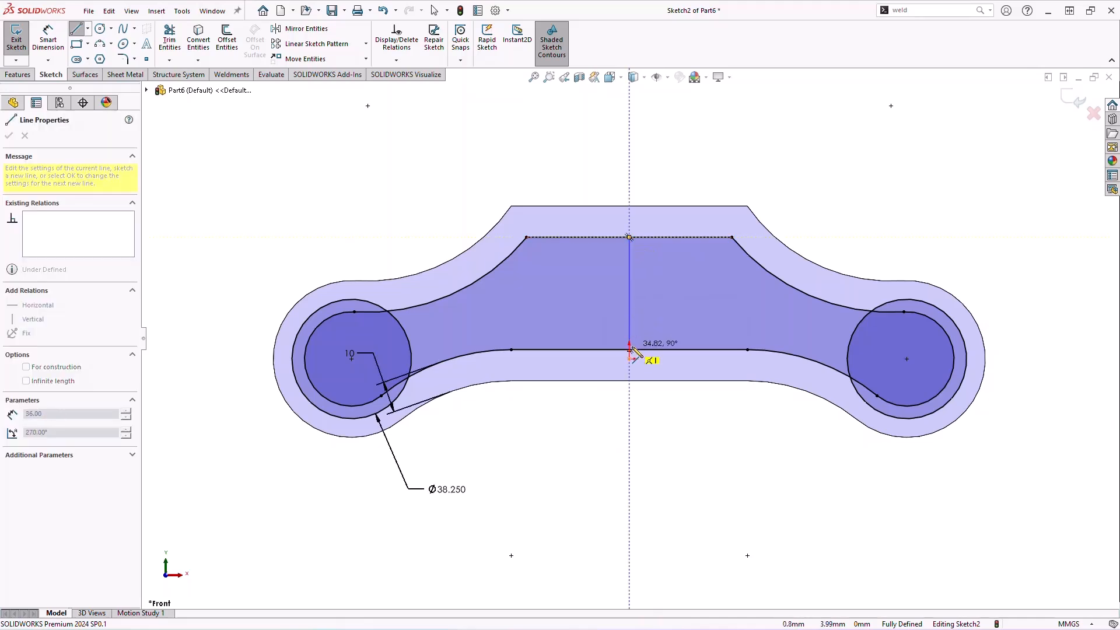
left_click(629, 350)
key("Escape")
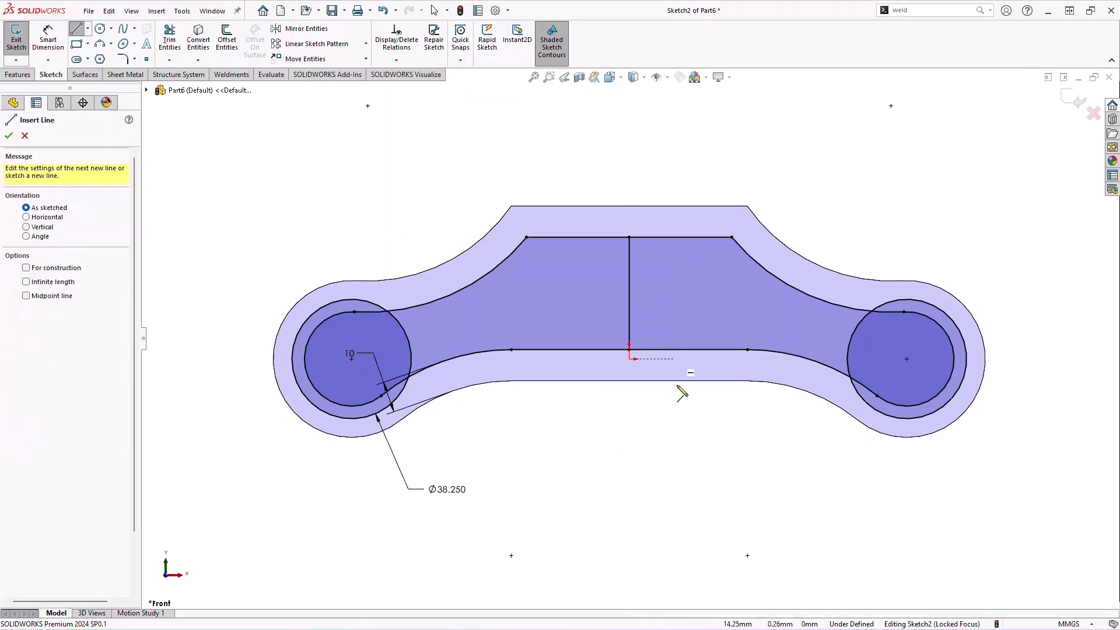
Offset the vertical centre line by 22.5 mm in both directions, converting the base line to construction geometry
key("s")
left_click(755, 515)
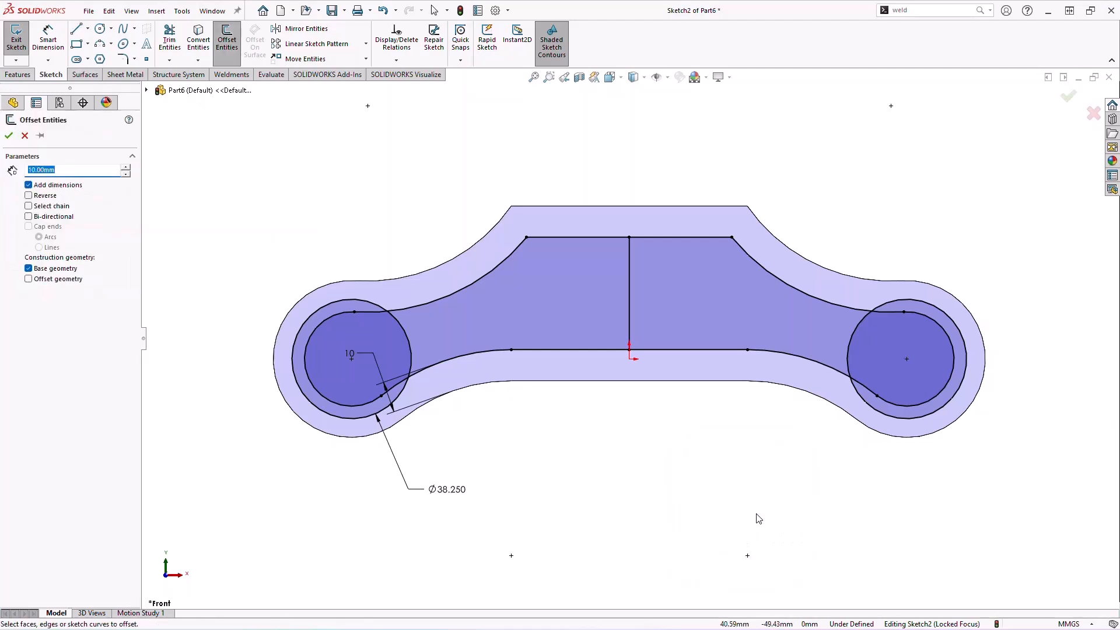
type("22.5")
key("Return")
left_click(688, 354)
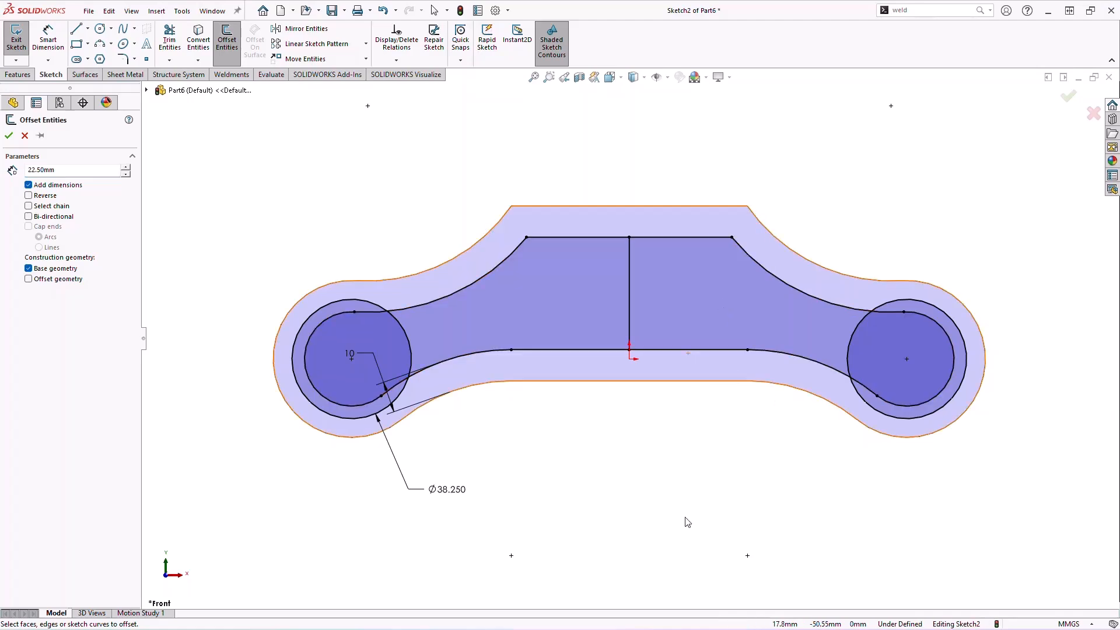
left_click(628, 304)
key("Tab")
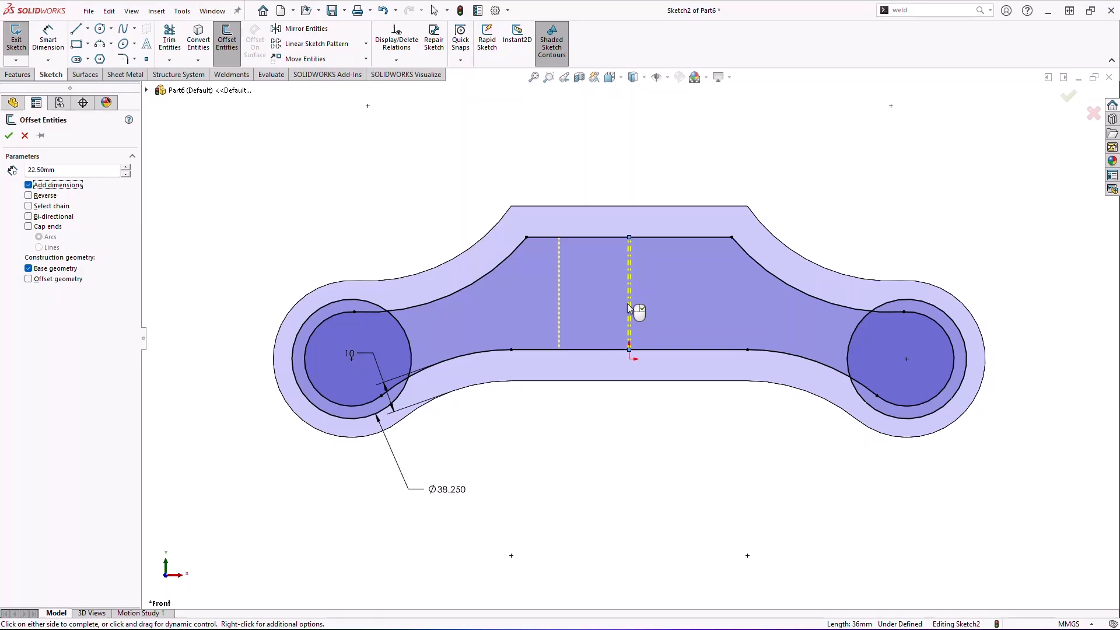
key("alt+b")
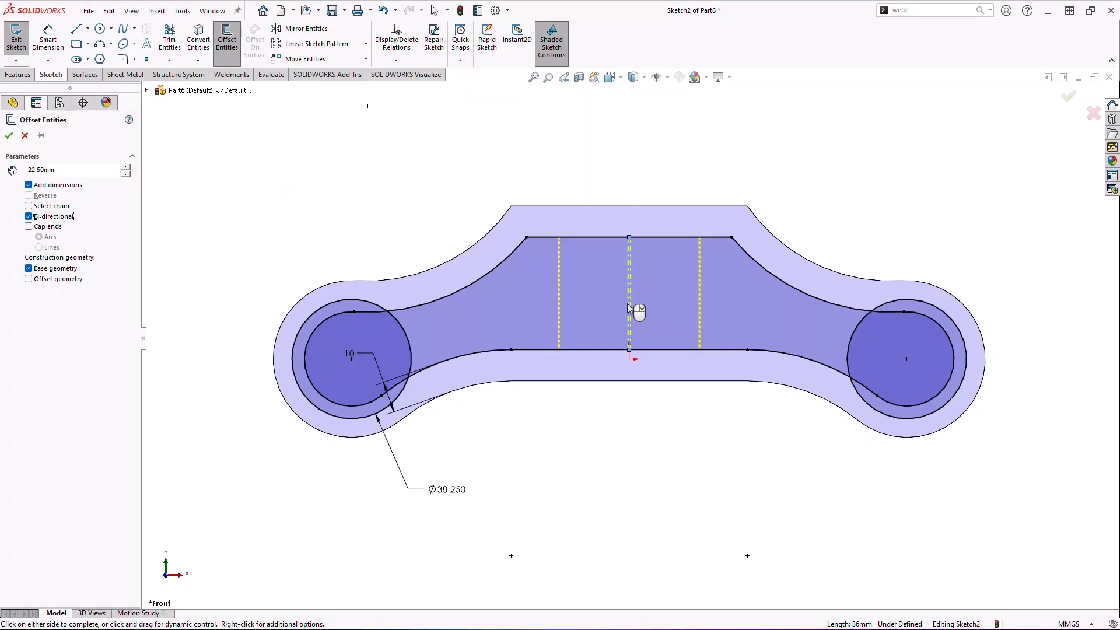
left_click(629, 309)
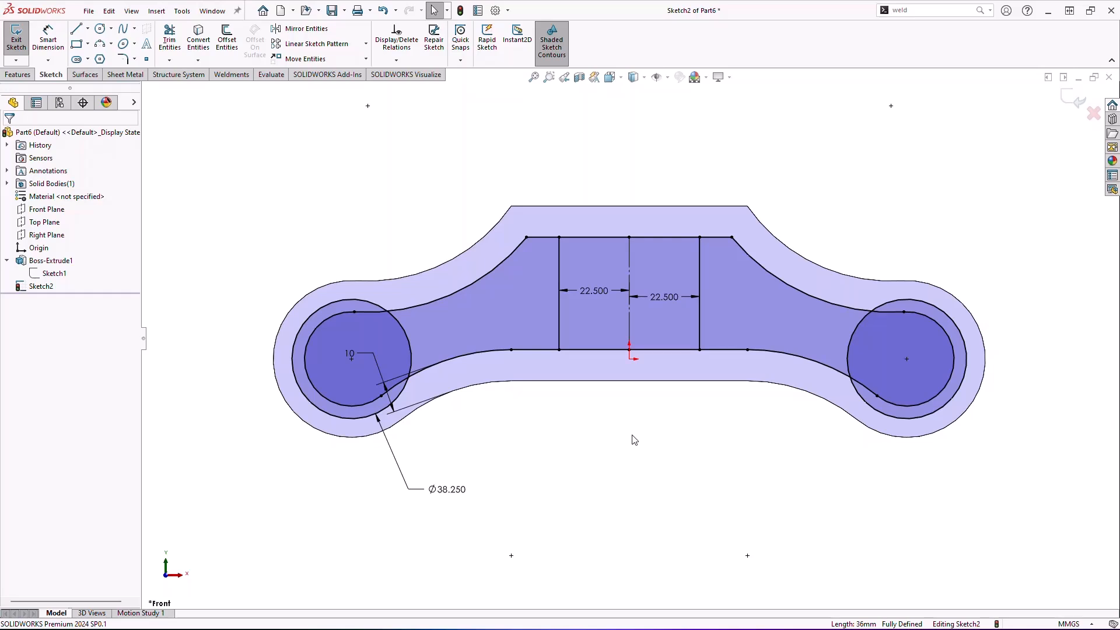
Link the left offset line's distance dimension to the right one with an equation
double_click(596, 291)
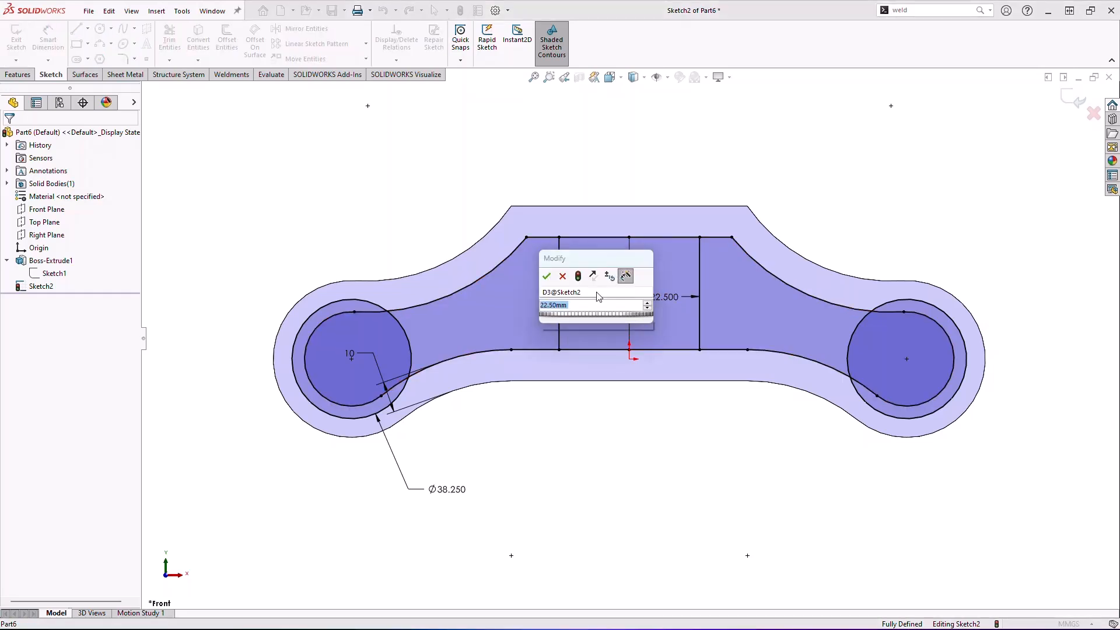
type("=")
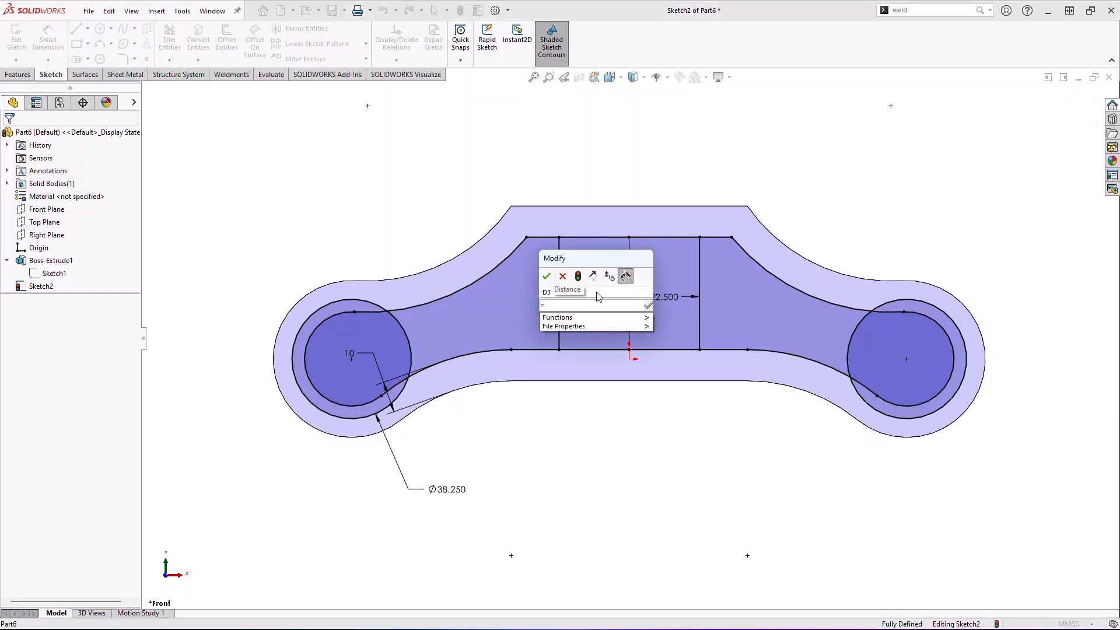
left_click(669, 301)
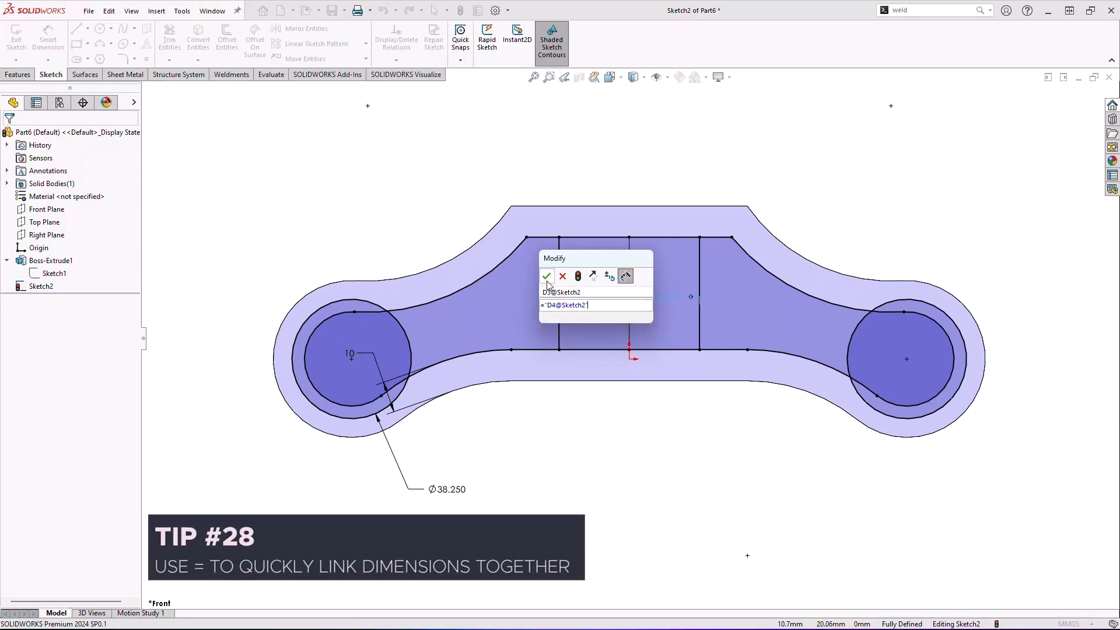
key("Return")
left_click(627, 455)
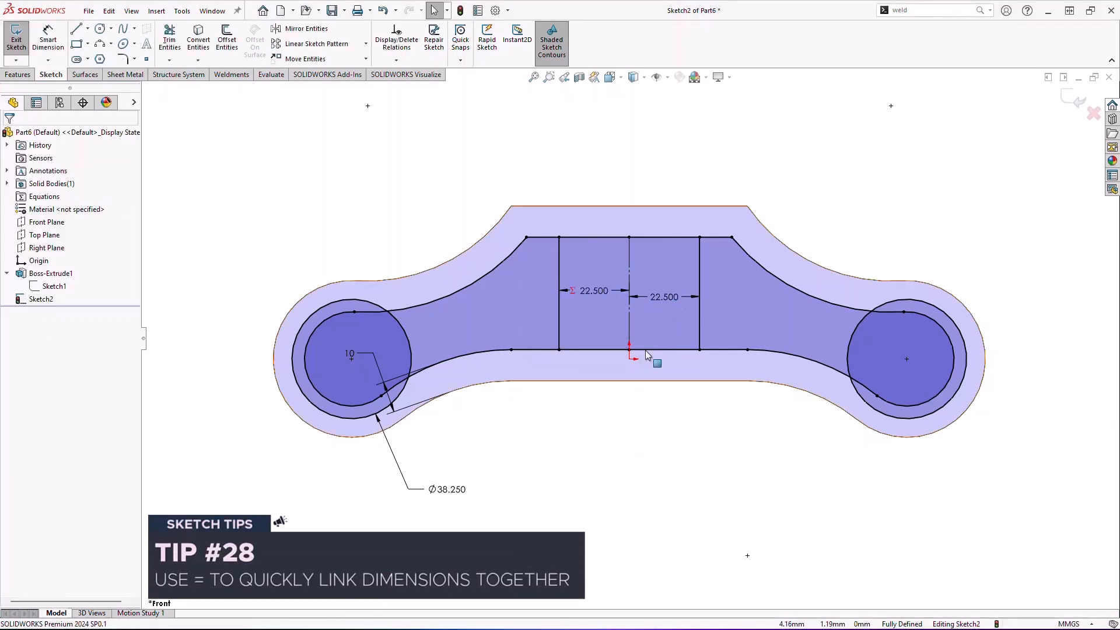
Set the right offset line's distance from the centre line to 30 mm
double_click(663, 297)
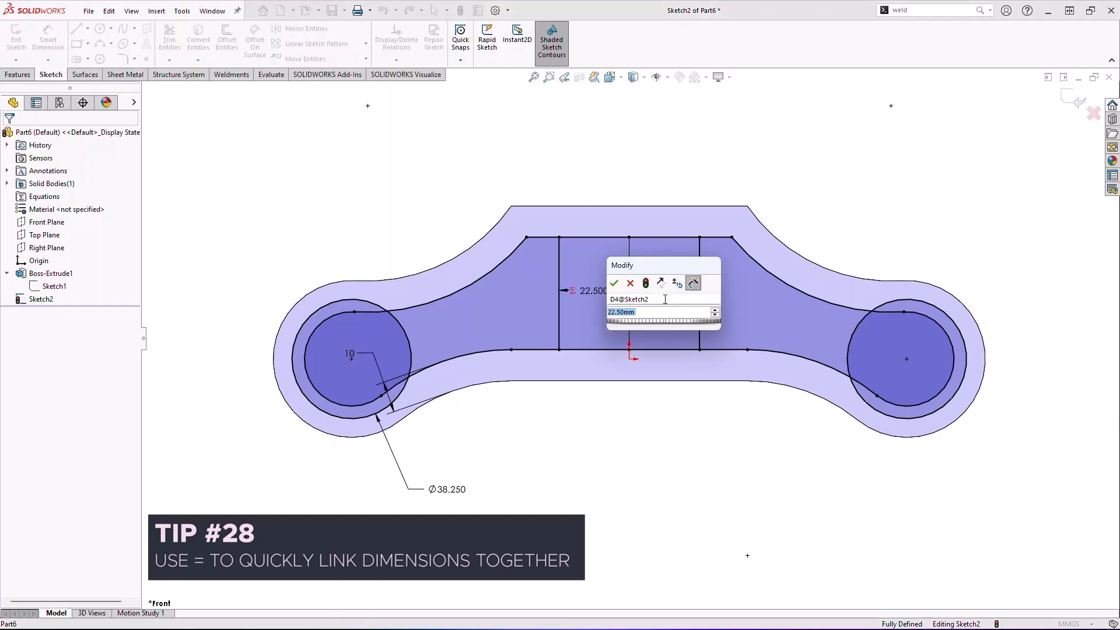
type("30")
key("Return")
left_click(562, 458)
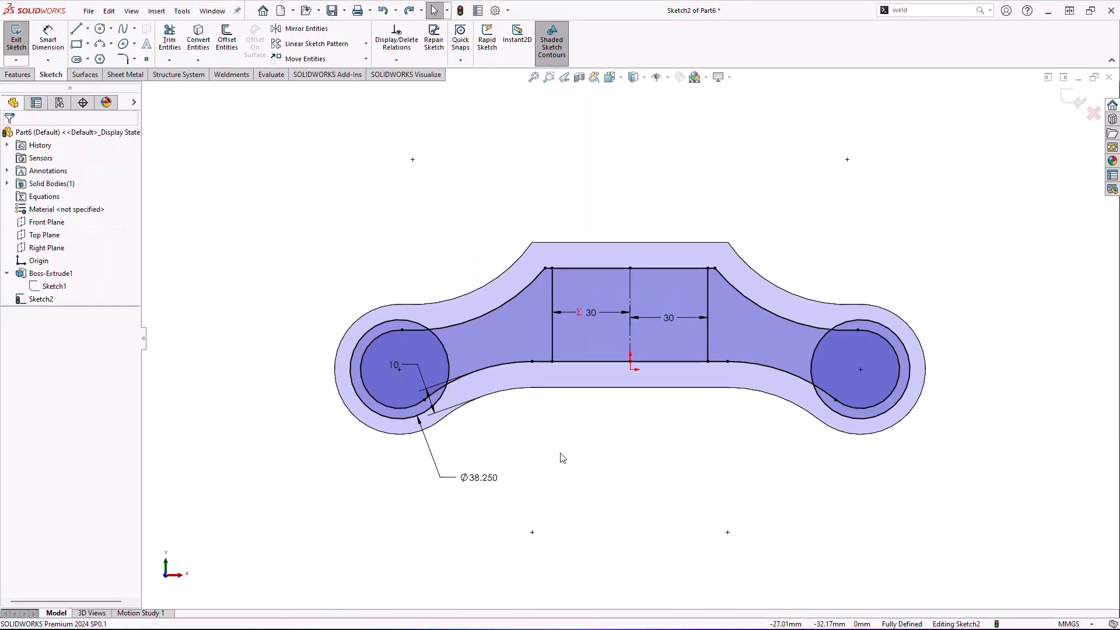
Offset the left circle outward by 10 mm, one direction only, without converting the base circle to construction geometry
key("s")
left_click(631, 521)
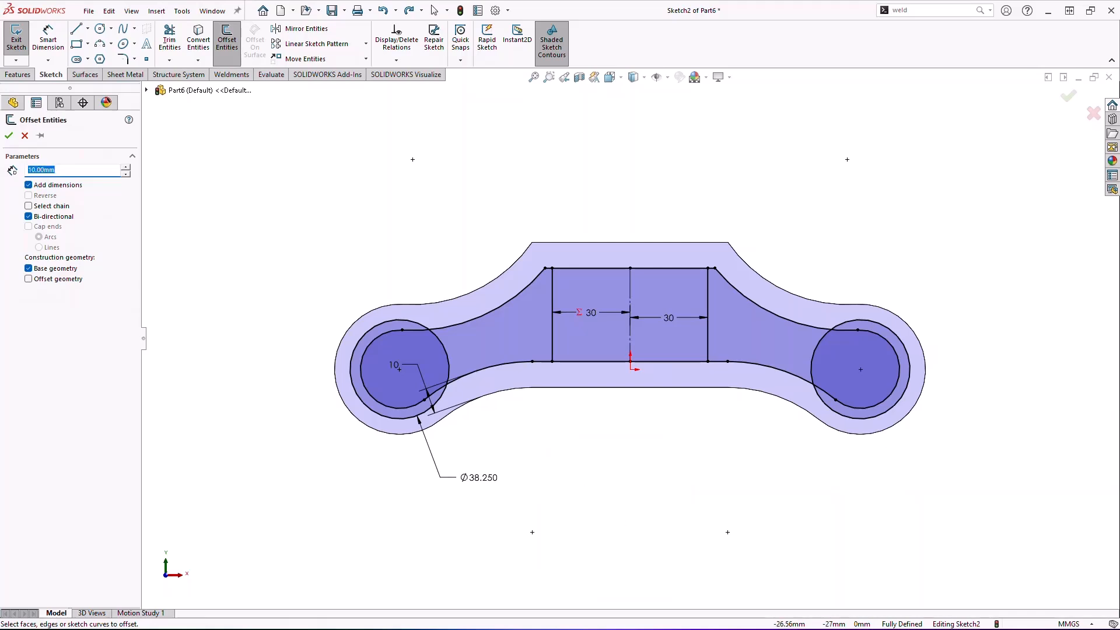
key("Tab")
key("b")
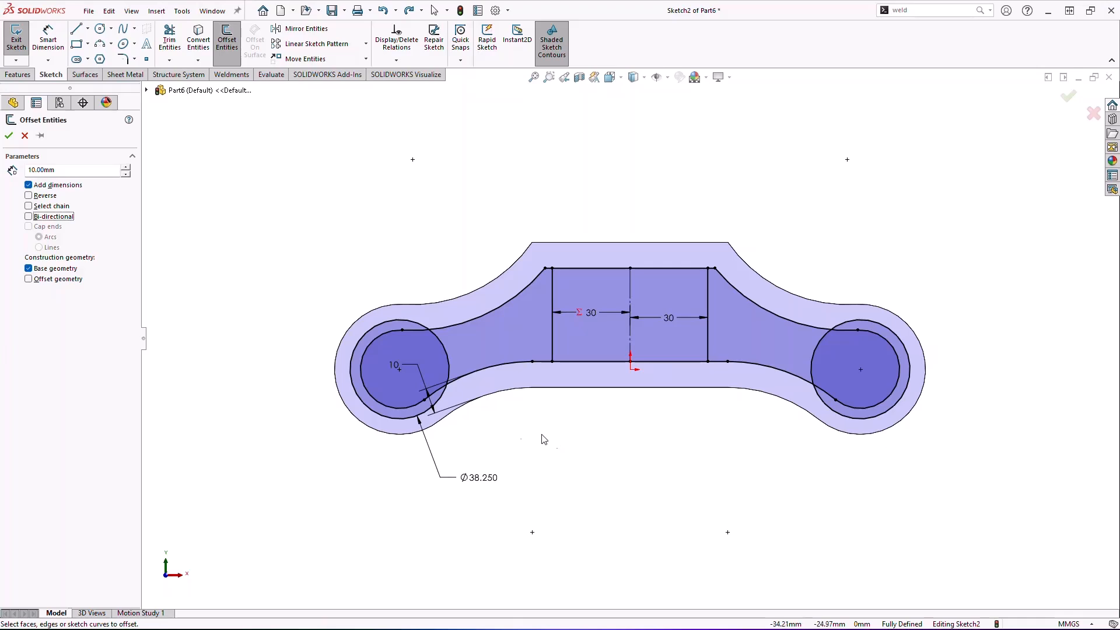
left_click(39, 270)
left_click(408, 324)
left_click(204, 402)
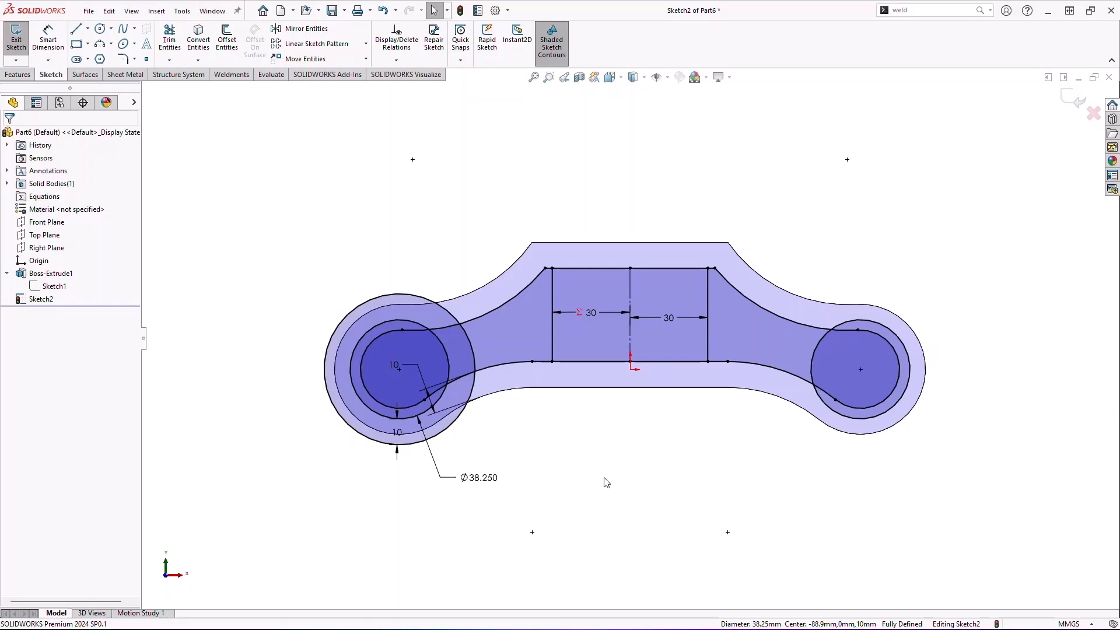
Repeat the 10 mm outward offset on the right circle
key("Return")
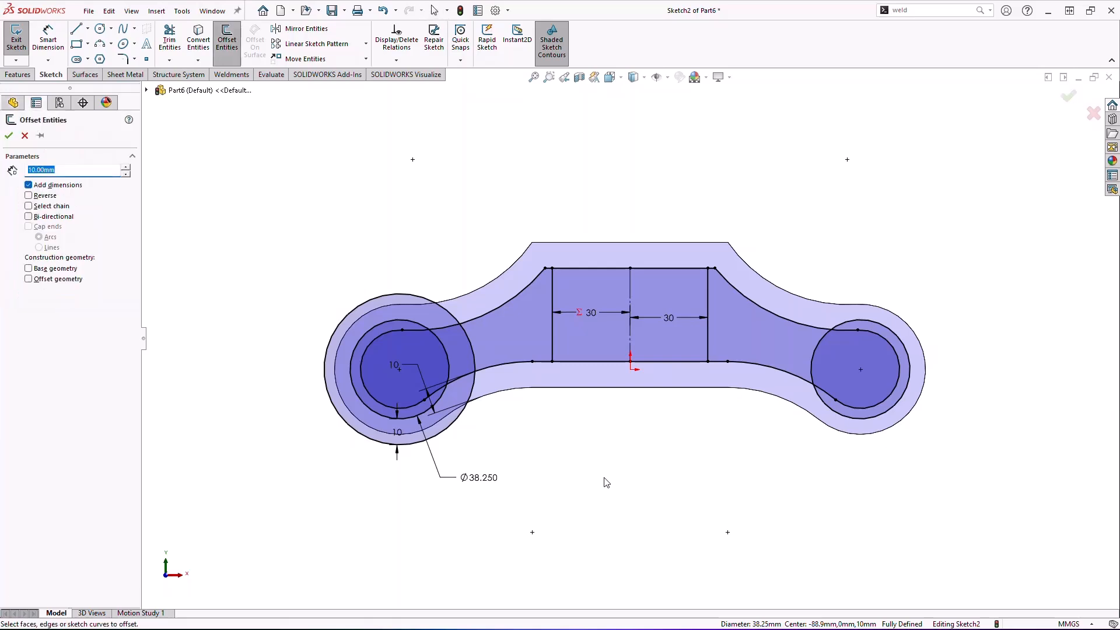
left_click(852, 421)
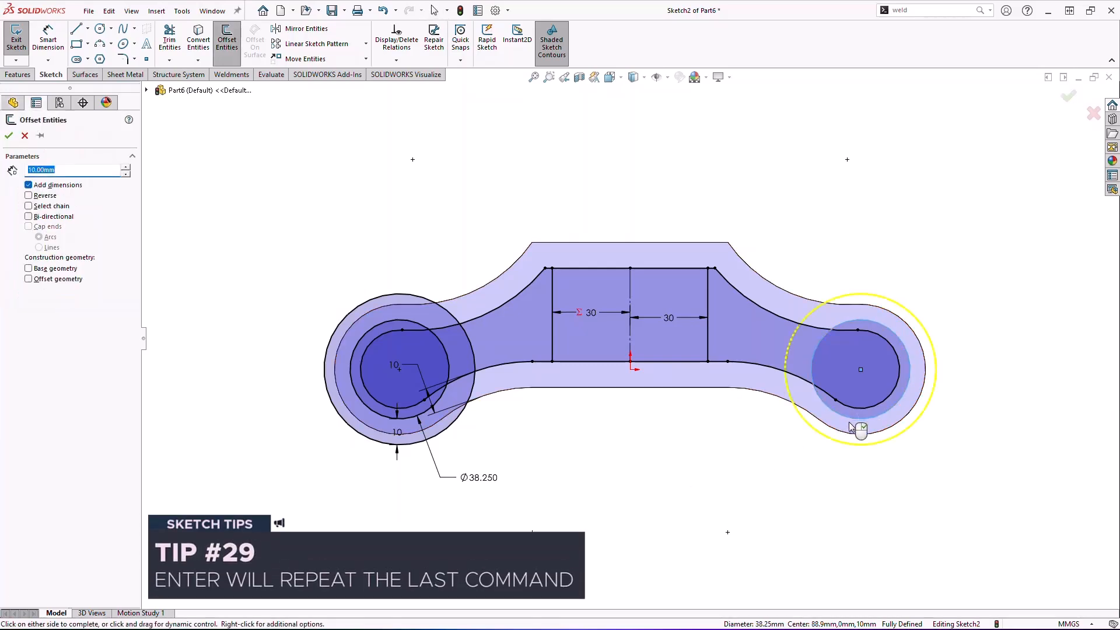
left_click(775, 488)
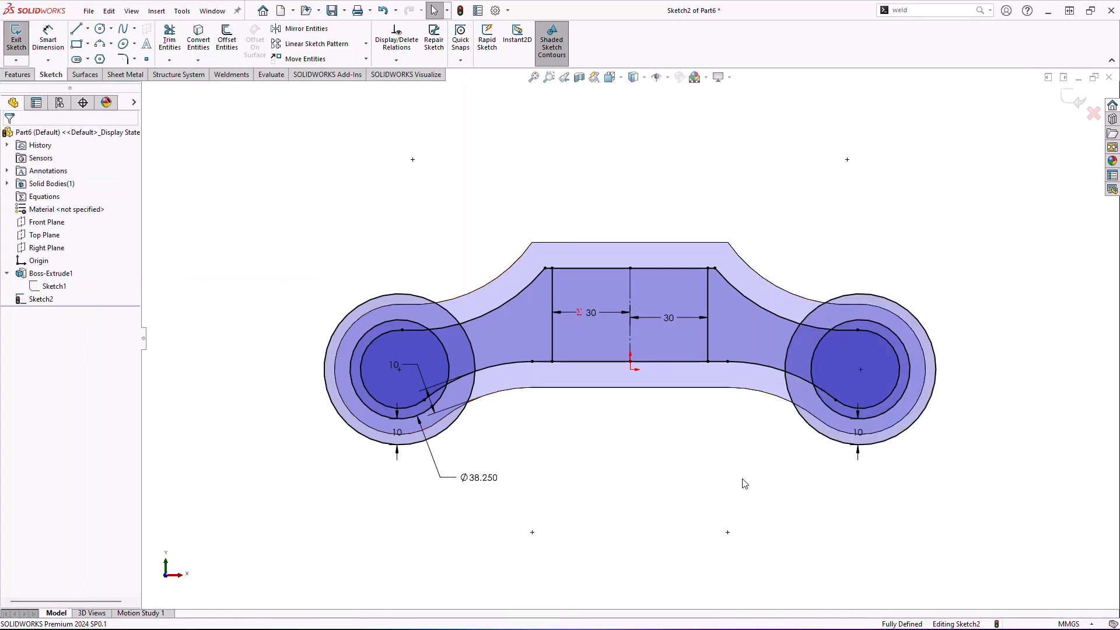
Finish the sketch on the body's front face and exit it
key("d")
left_click(751, 487)
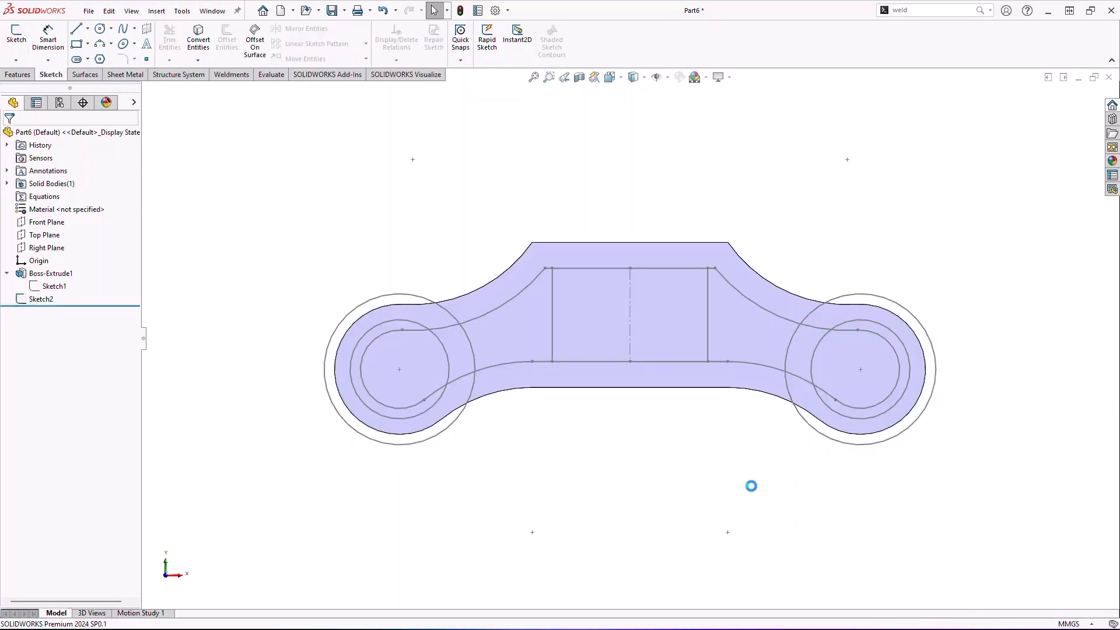
mouse_move(670, 423)
middle_mouse_down()
mouse_move(625, 459)
mouse_move(625, 476)
middle_mouse_up()
key("e")
key("Escape")
Cut-extrude Sketch2 Through All - Both, using the regions of both end circles and the two pockets beside the centre block
left_click(41, 299)
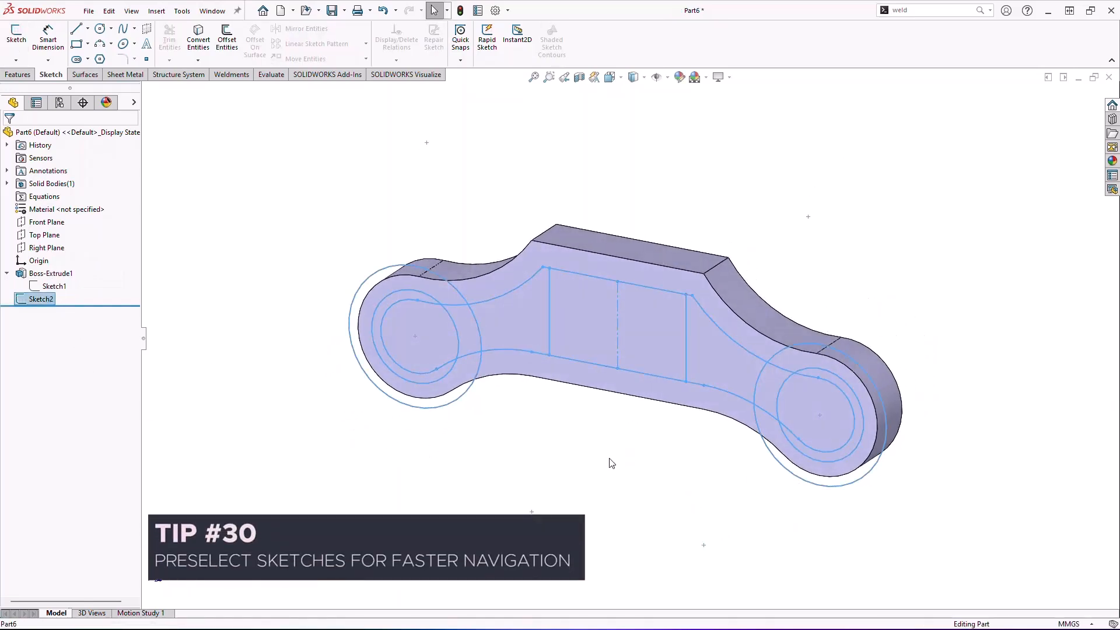
key("s")
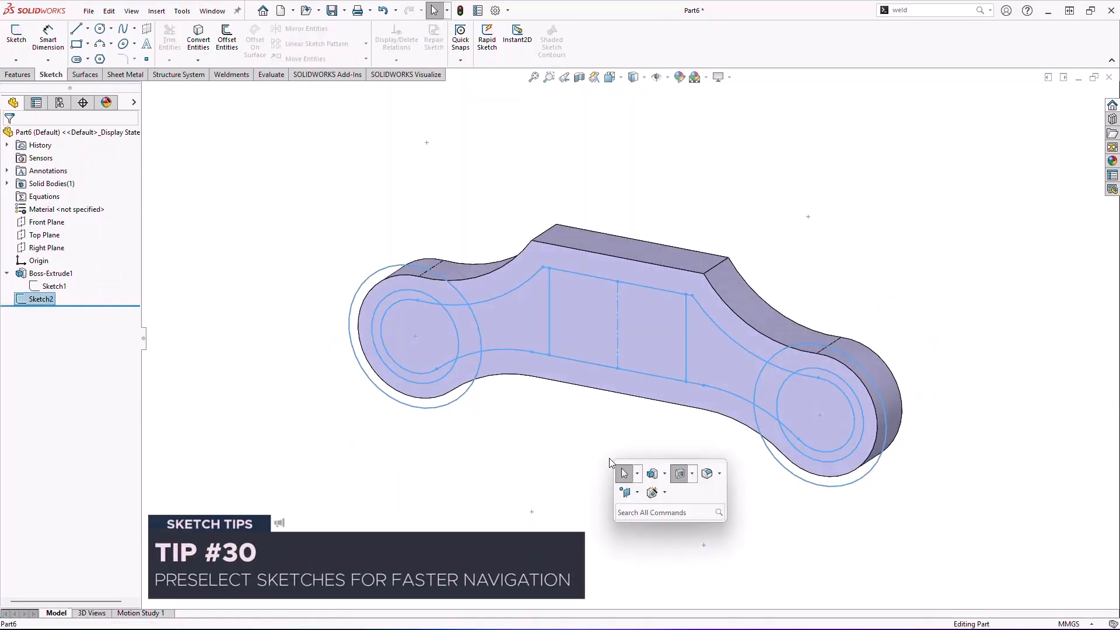
left_click(678, 473)
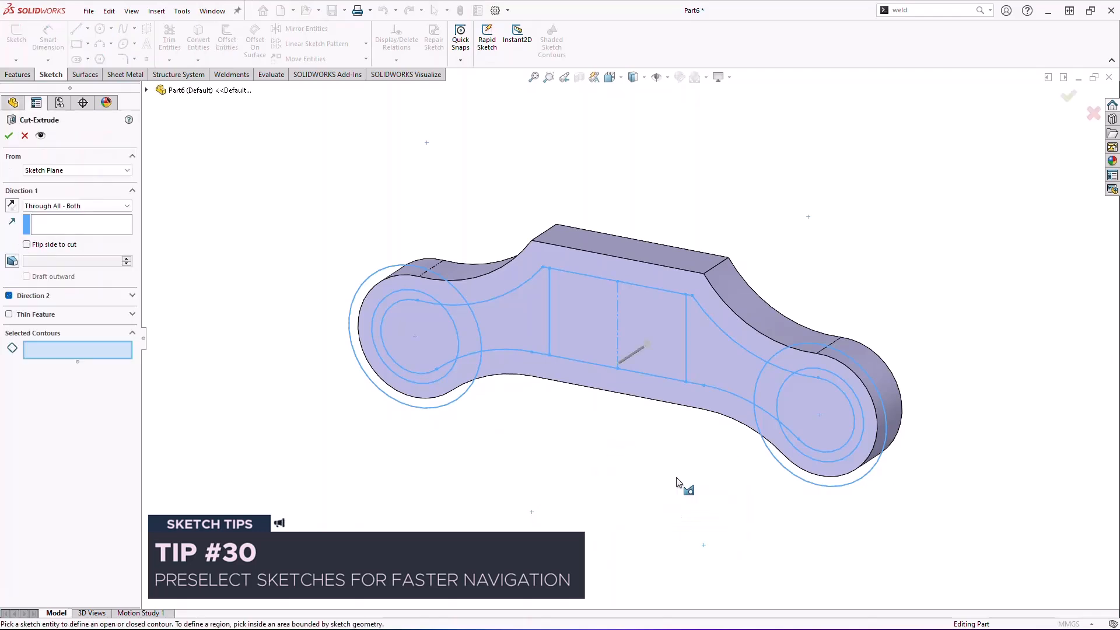
left_click(533, 323)
left_click(445, 325)
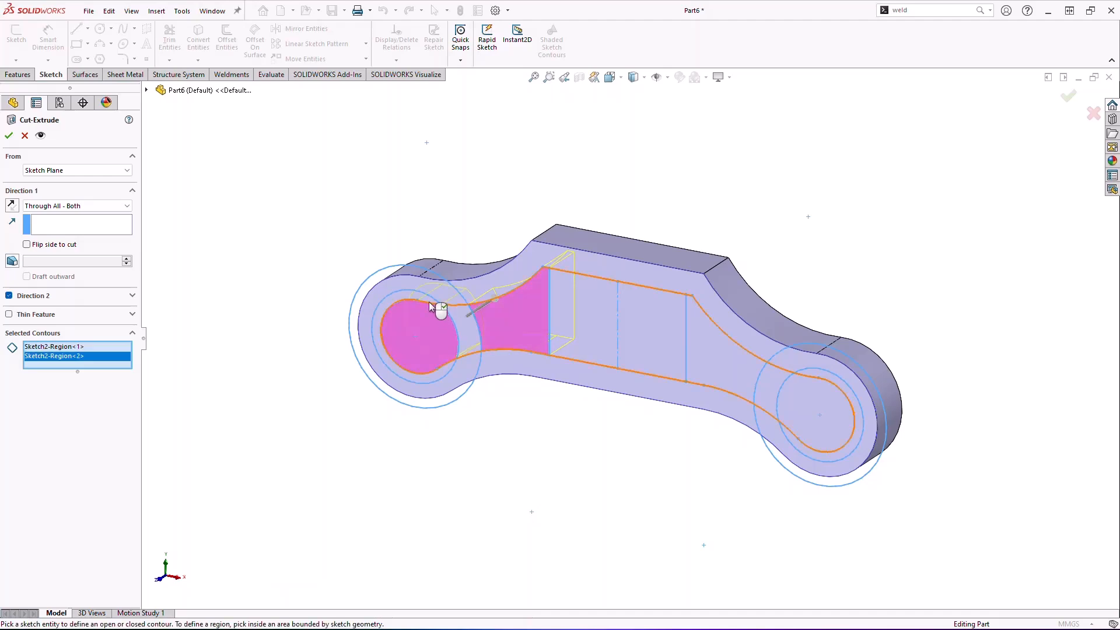
left_click(420, 301)
left_click(791, 405)
left_click(828, 376)
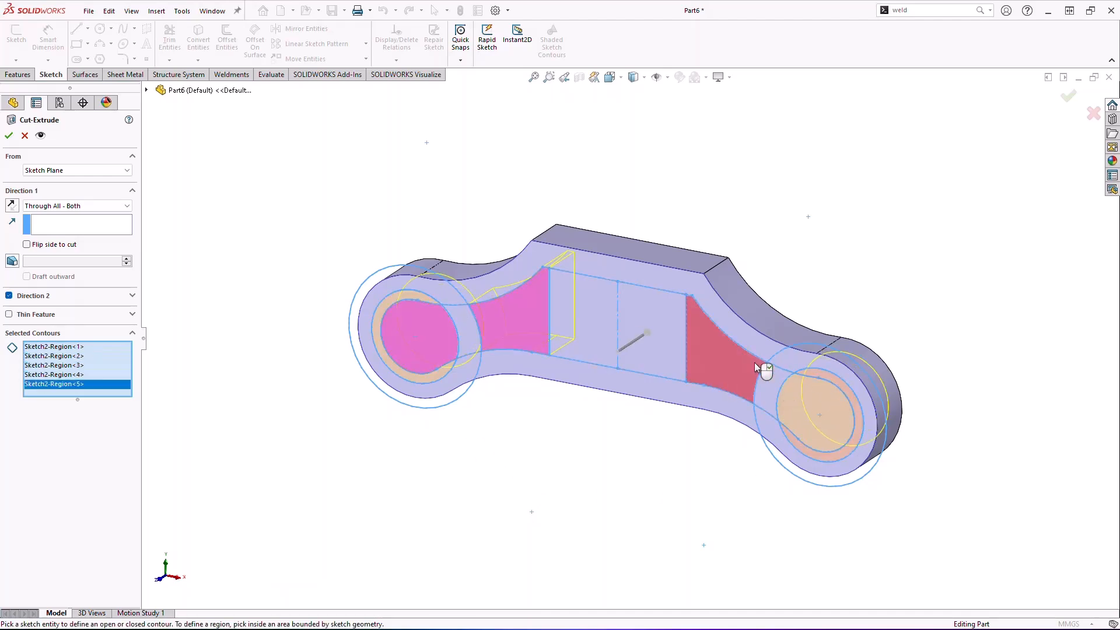
left_click(729, 364)
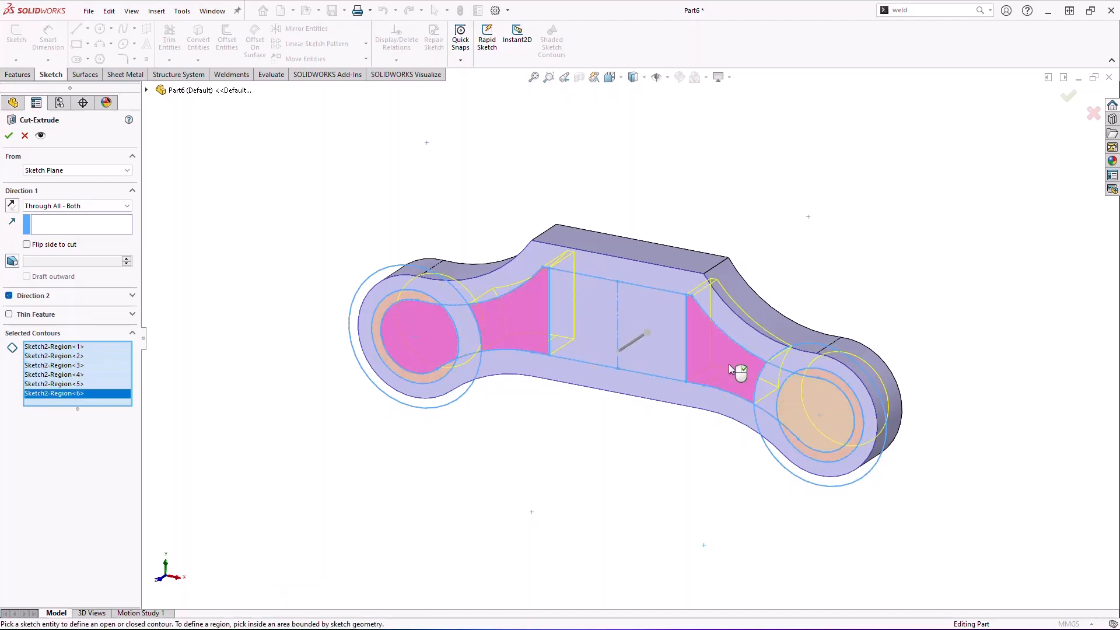
right_click(597, 429)
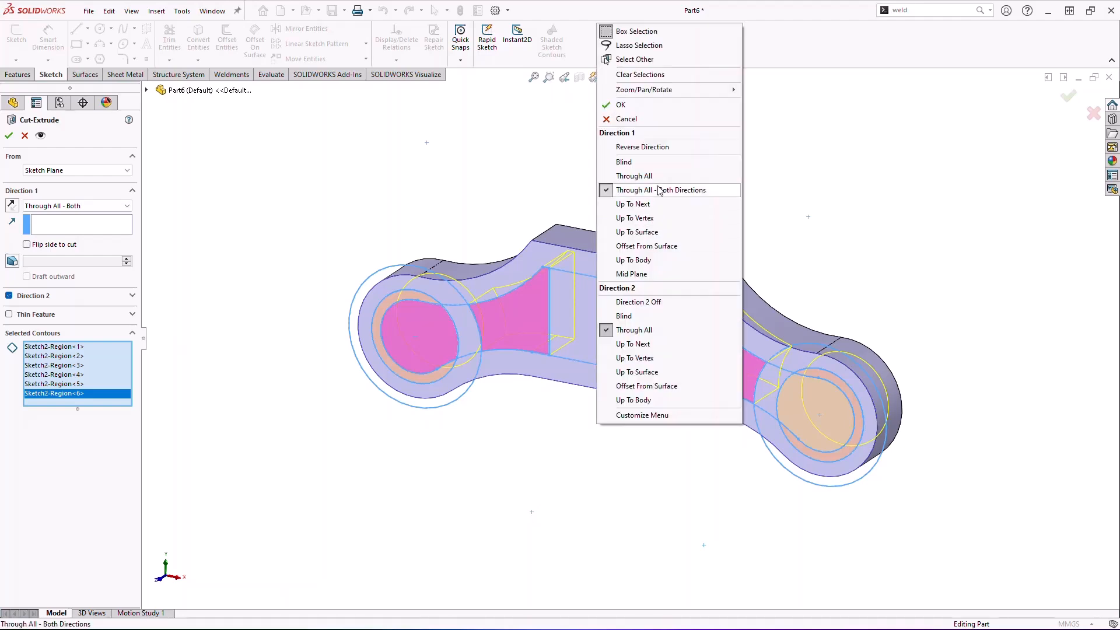
left_click(605, 106)
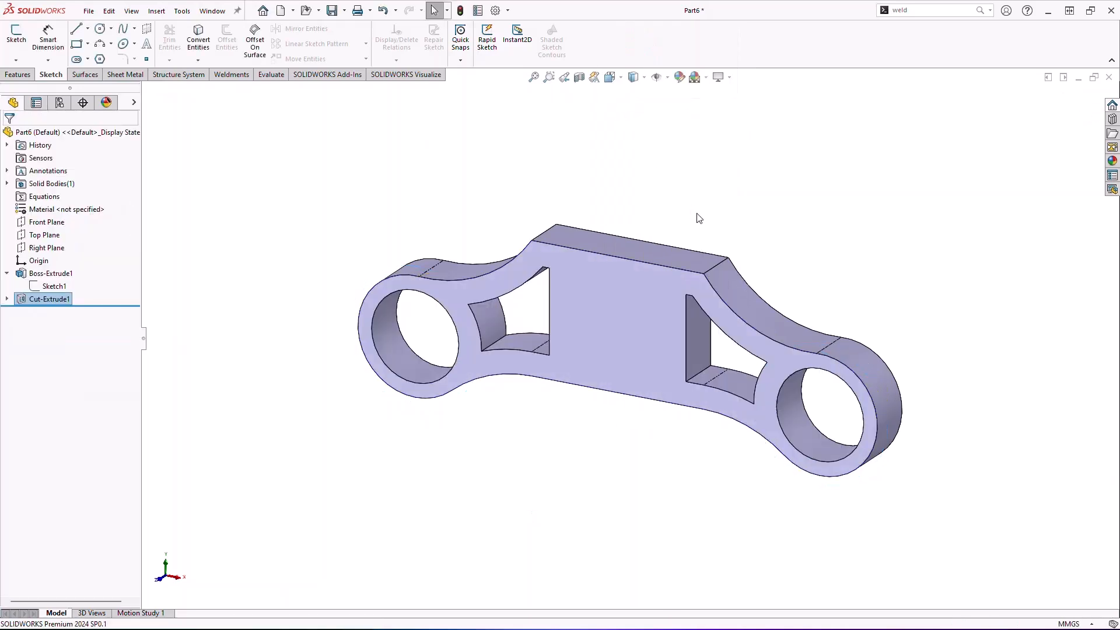